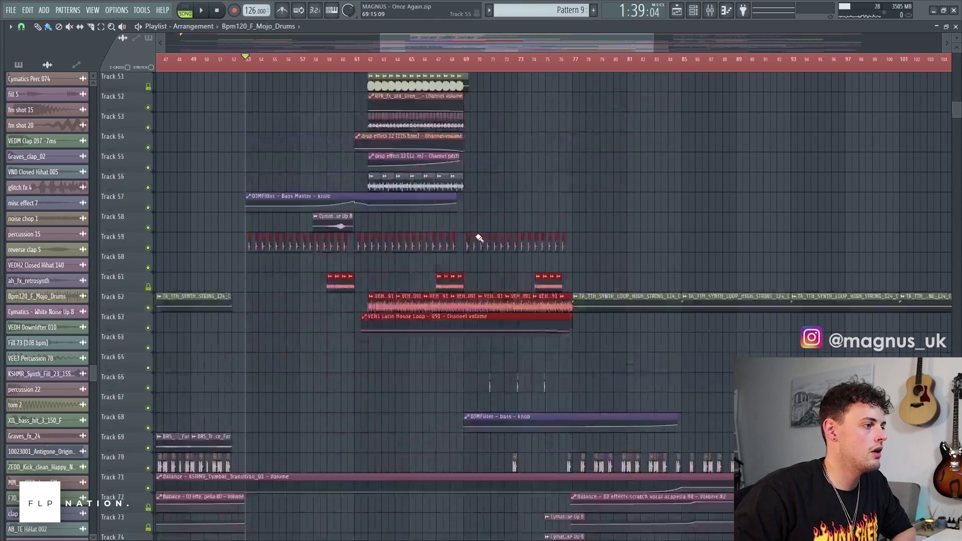
- Solo the kick on Track 6 in the section starting at bar 53 and also enable the kick on Track 7
{"action": "scroll", "coordinate": [384, 281], "scroll_direction": "up", "scroll_amount": 20}
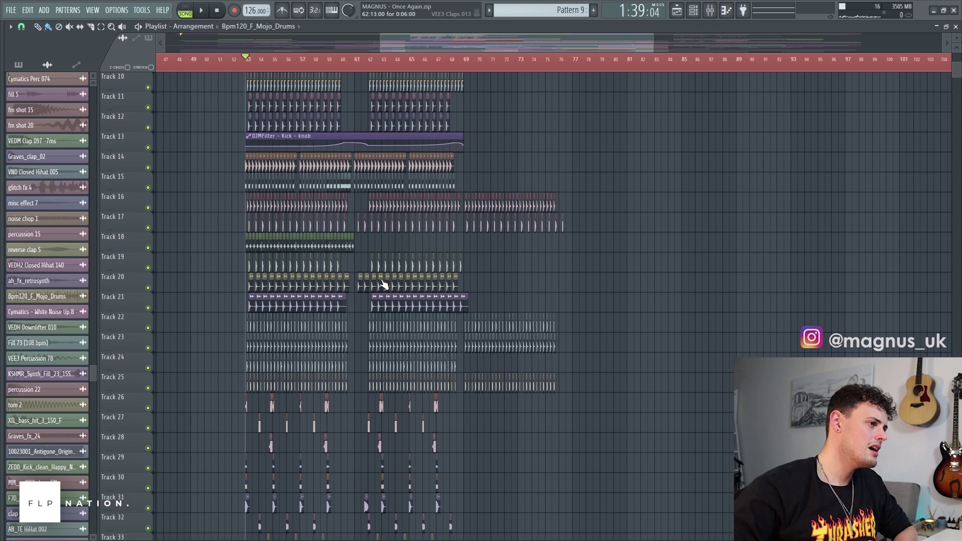
{"action": "scroll", "coordinate": [383, 285], "scroll_direction": "up", "scroll_amount": 5}
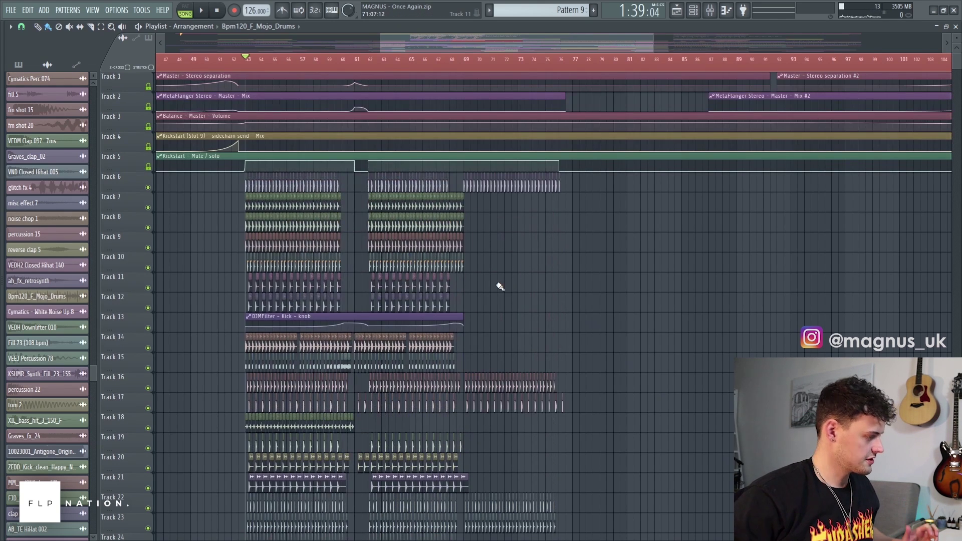
{"action": "scroll", "coordinate": [499, 286], "scroll_direction": "up", "scroll_amount": 3}
{"action": "left_click_drag", "start_coordinate": [521, 47], "coordinate": [489, 46]}
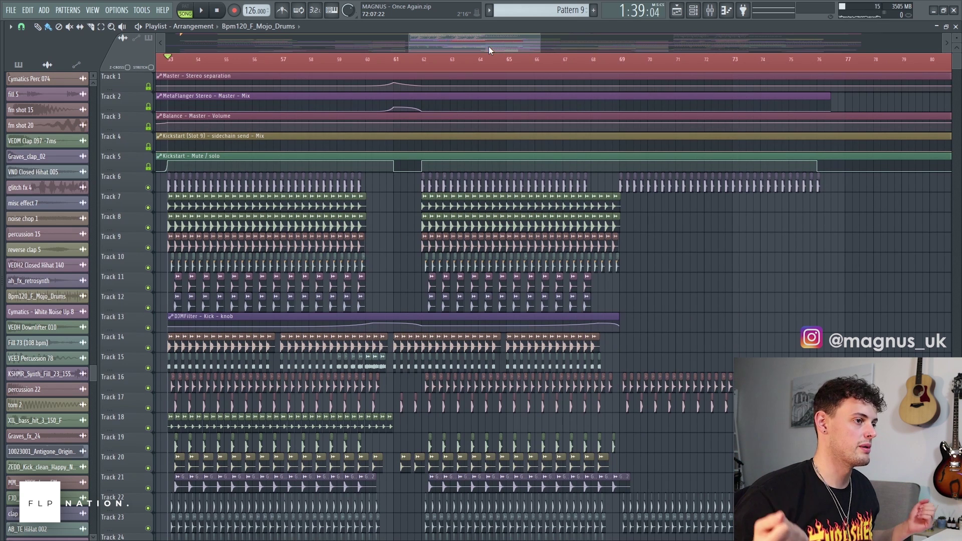
{"action": "left_click_drag", "start_coordinate": [467, 43], "coordinate": [425, 35]}
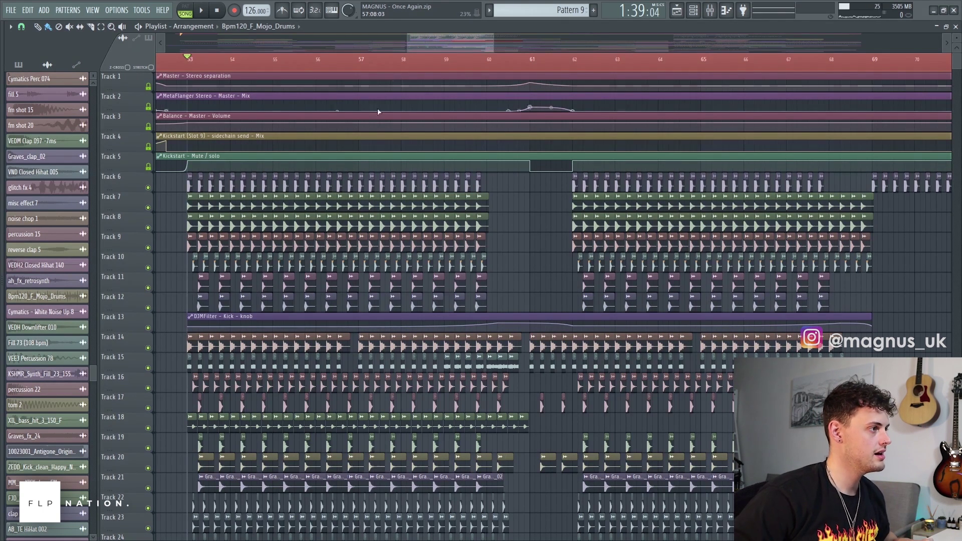
{"action": "left_click", "coordinate": [148, 188], "text": "ctrl"}
{"action": "left_click", "coordinate": [148, 207]}
{"action": "scroll", "coordinate": [214, 252], "scroll_direction": "up", "scroll_amount": 3}
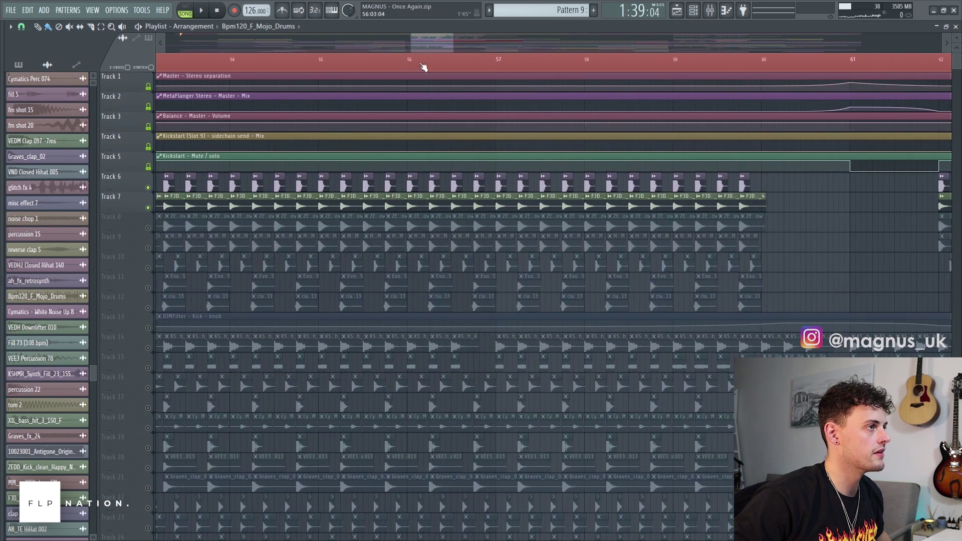
{"action": "left_click_drag", "start_coordinate": [423, 46], "coordinate": [418, 43]}
- Play the two enabled kick tracks together from bar 53
{"action": "left_click", "coordinate": [149, 227]}
{"action": "left_click", "coordinate": [148, 228]}
{"action": "scroll", "coordinate": [255, 241], "scroll_direction": "up", "scroll_amount": 1}
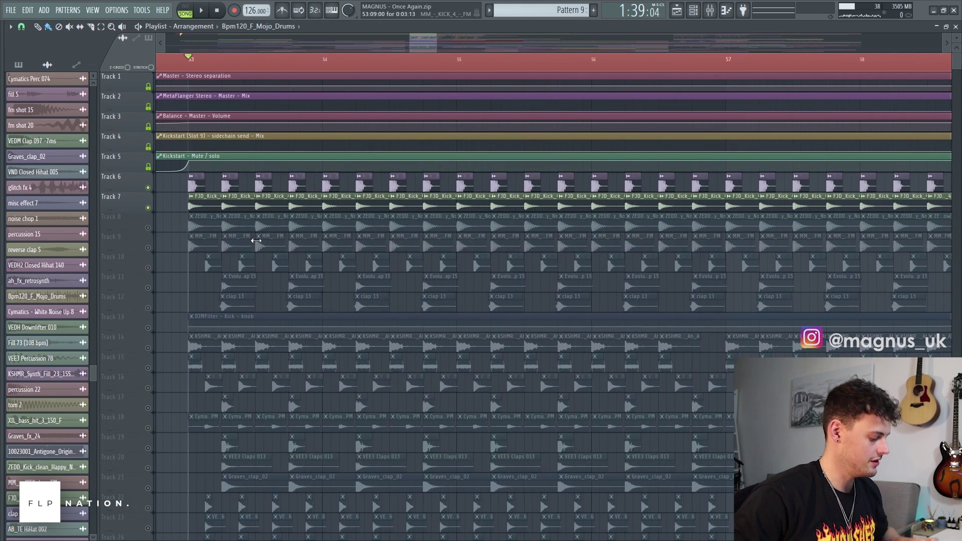
{"action": "key", "text": "space"}
{"action": "key", "text": "space"}
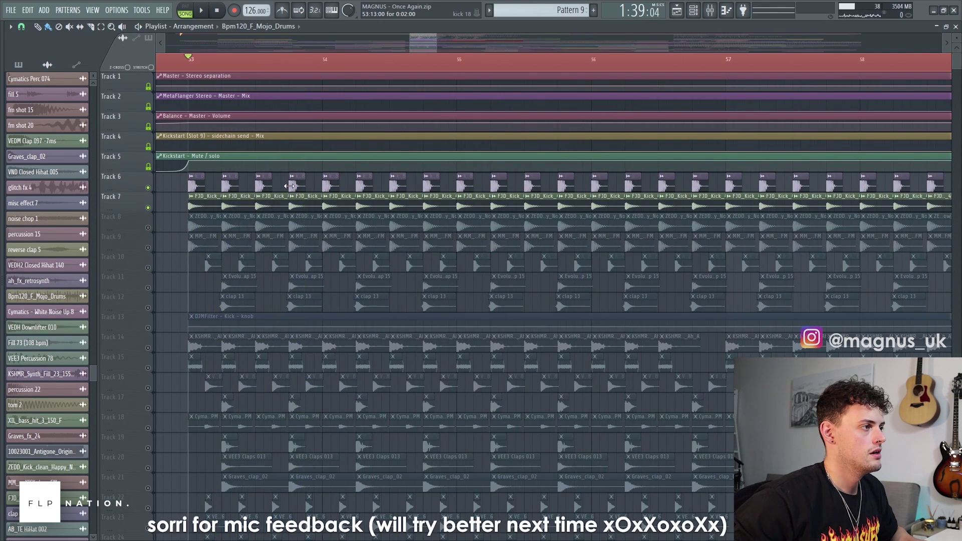
- Inspect the sample settings and waveforms of the kick 18 and FJD_Kick_4 clips
{"action": "double_click", "coordinate": [289, 185]}
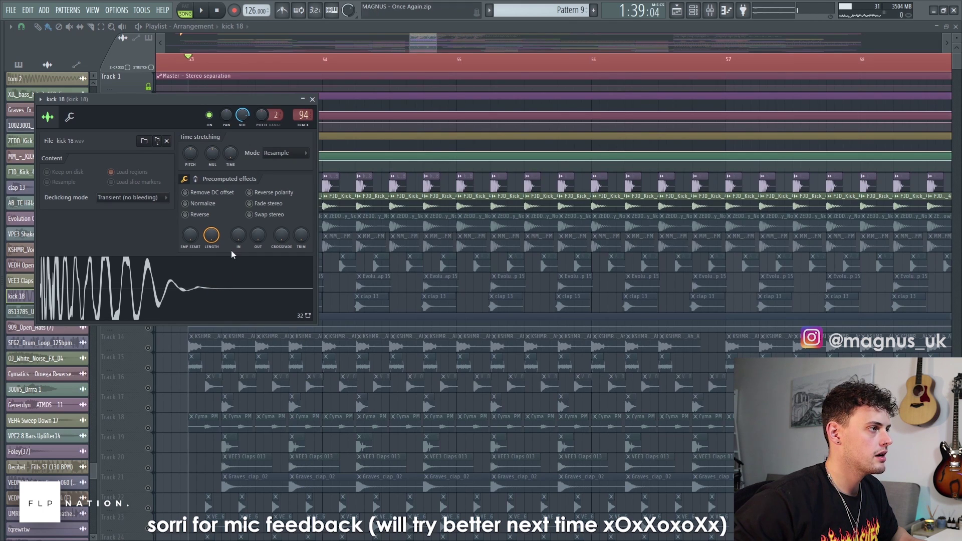
{"action": "left_click", "coordinate": [313, 100]}
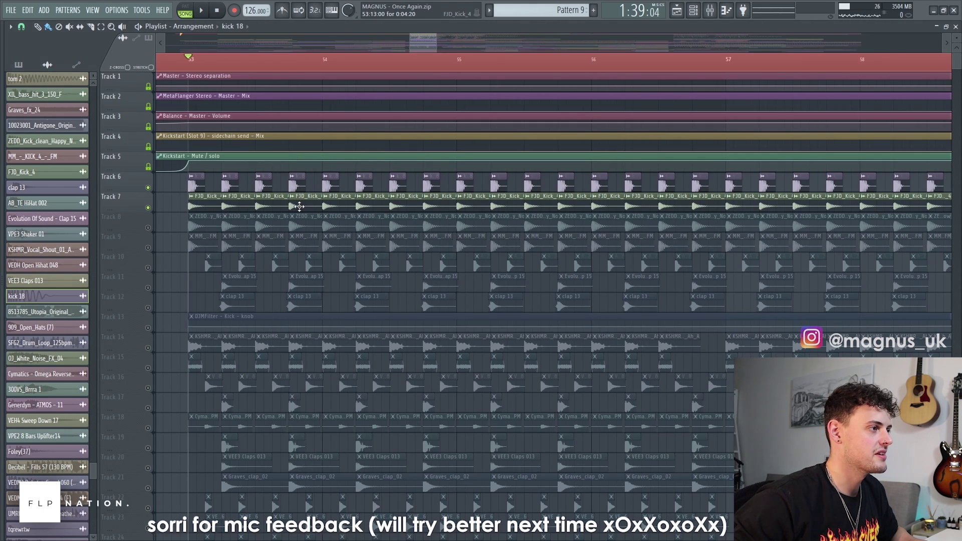
{"action": "double_click", "coordinate": [299, 206]}
{"action": "left_click", "coordinate": [195, 330]}
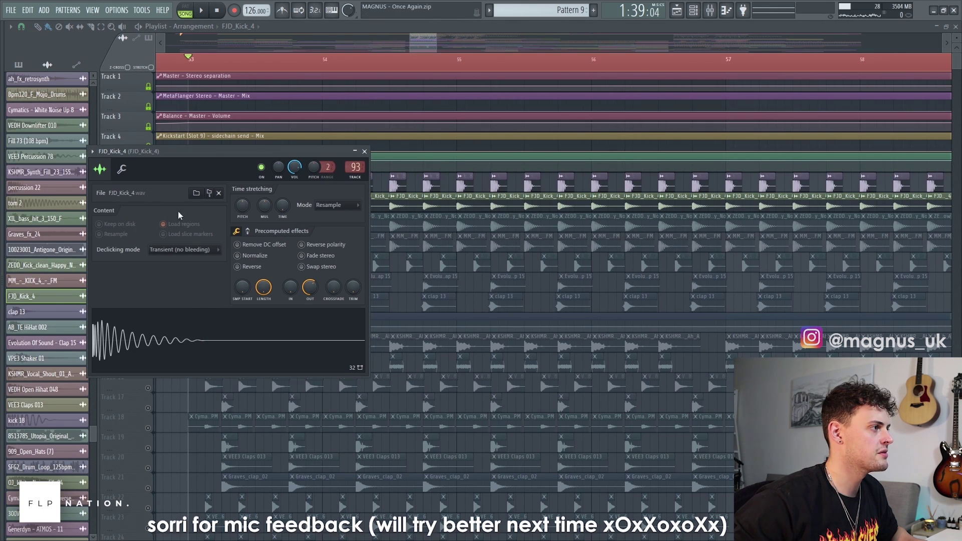
{"action": "left_click", "coordinate": [365, 151]}
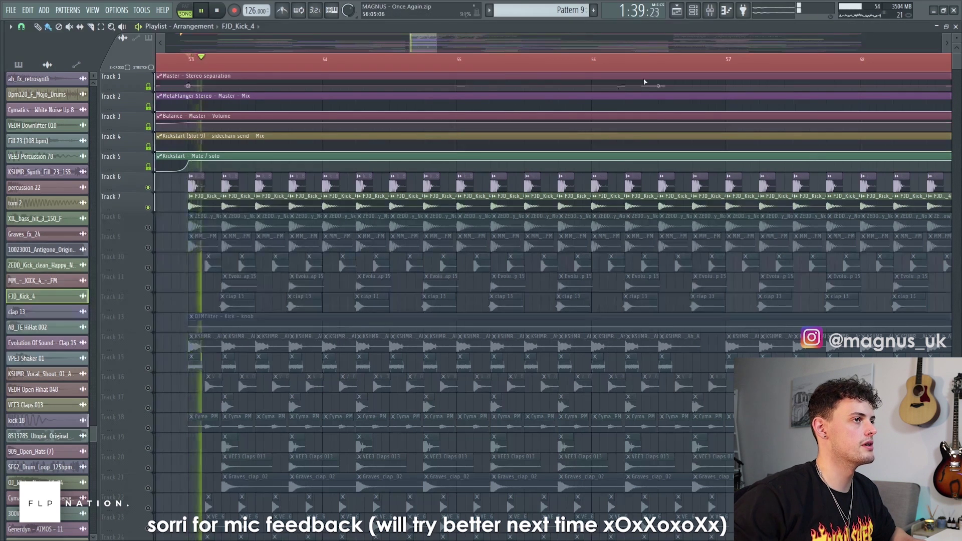
- Examine the Fruity parametric EQ 2 on the kick 18 mixer channel while the two kicks play
{"action": "left_click", "coordinate": [529, 183]}
{"action": "double_click", "coordinate": [529, 183]}
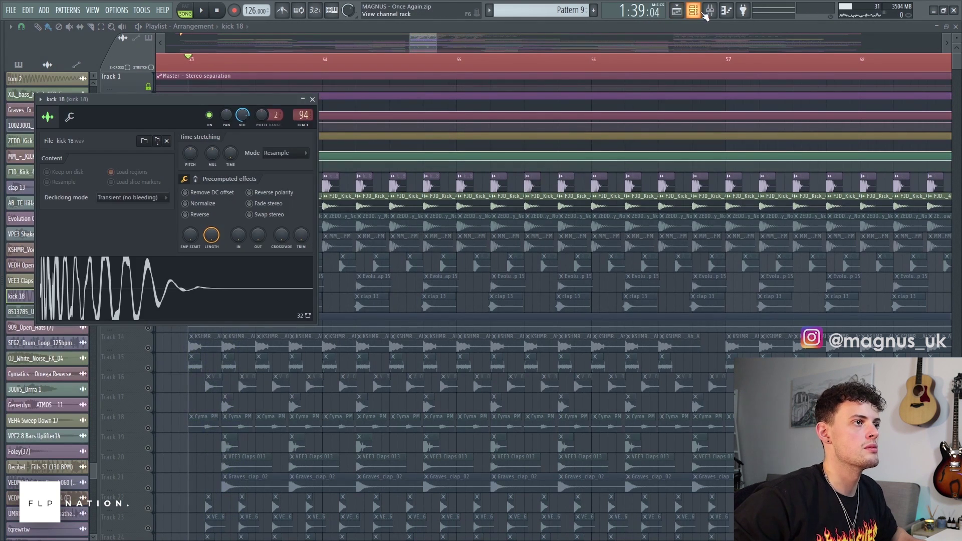
{"action": "left_click", "coordinate": [709, 10]}
{"action": "key", "text": "space"}
{"action": "key", "text": "space"}
{"action": "left_click", "coordinate": [193, 151]}
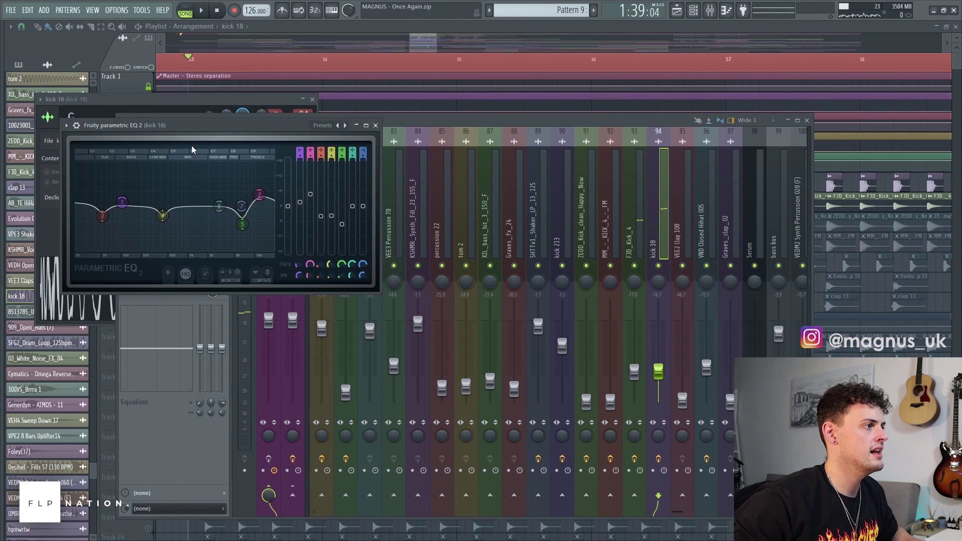
{"action": "key", "text": "space"}
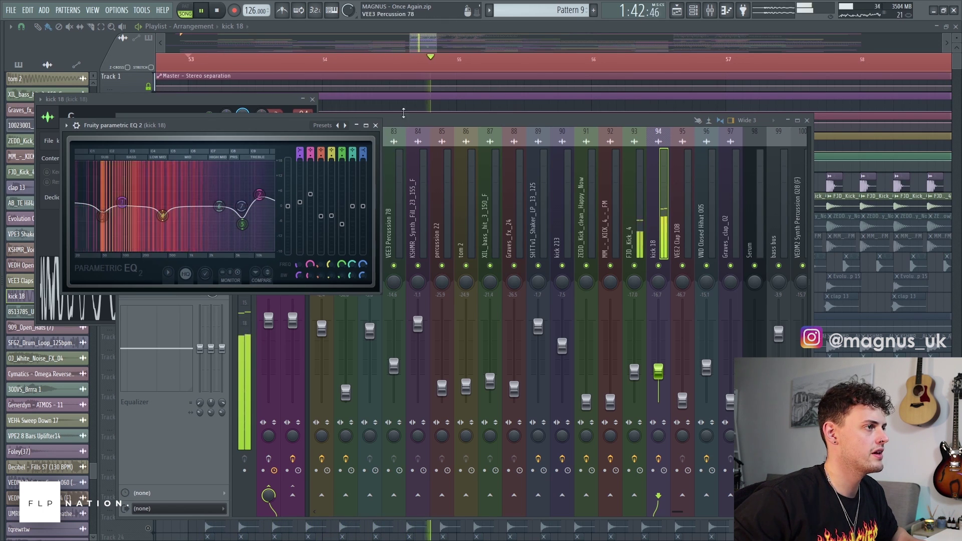
{"action": "left_click", "coordinate": [418, 50]}
{"action": "key", "text": "space"}
- Compare the FJD_Kick_4 and kick 18 sample waveforms while replaying the kick pattern from bar 53
{"action": "double_click", "coordinate": [194, 207]}
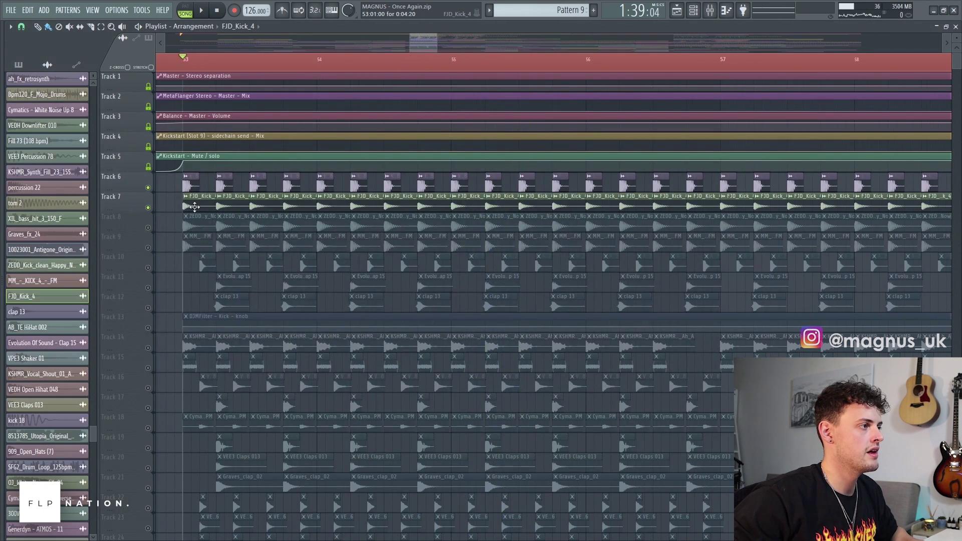
{"action": "left_click", "coordinate": [364, 152]}
{"action": "key", "text": "space"}
{"action": "key", "text": "space"}
{"action": "double_click", "coordinate": [408, 201]}
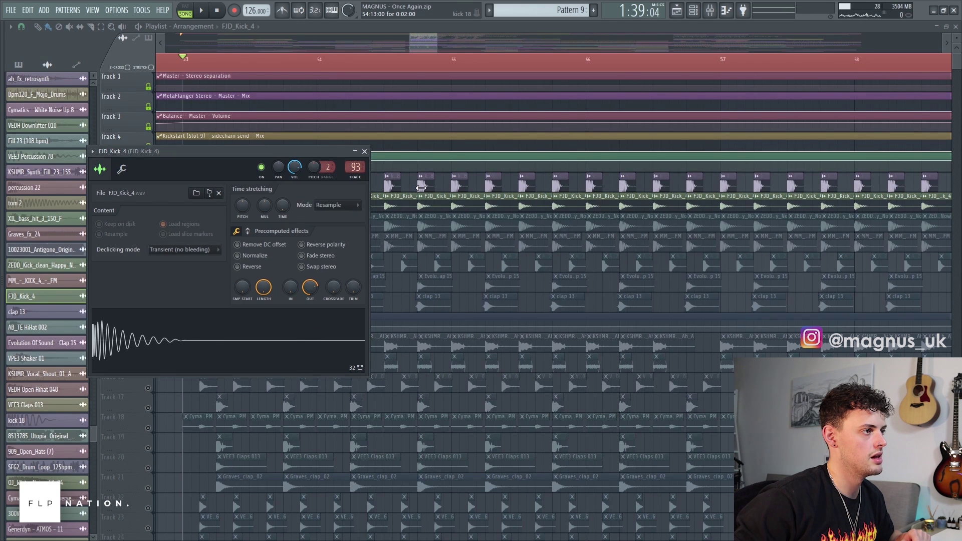
{"action": "double_click", "coordinate": [420, 186]}
{"action": "scroll", "coordinate": [341, 158], "scroll_direction": "down", "scroll_amount": 2}
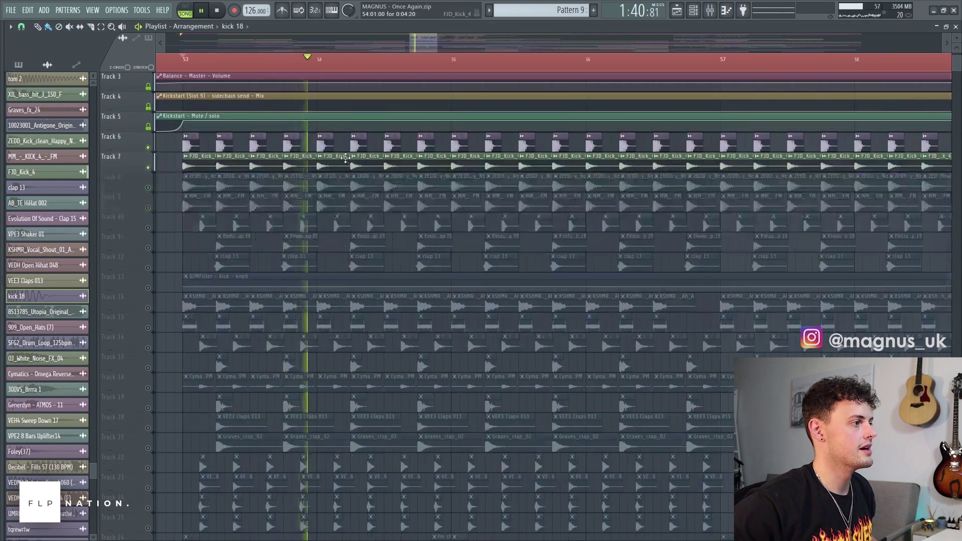
{"action": "key", "text": "space"}
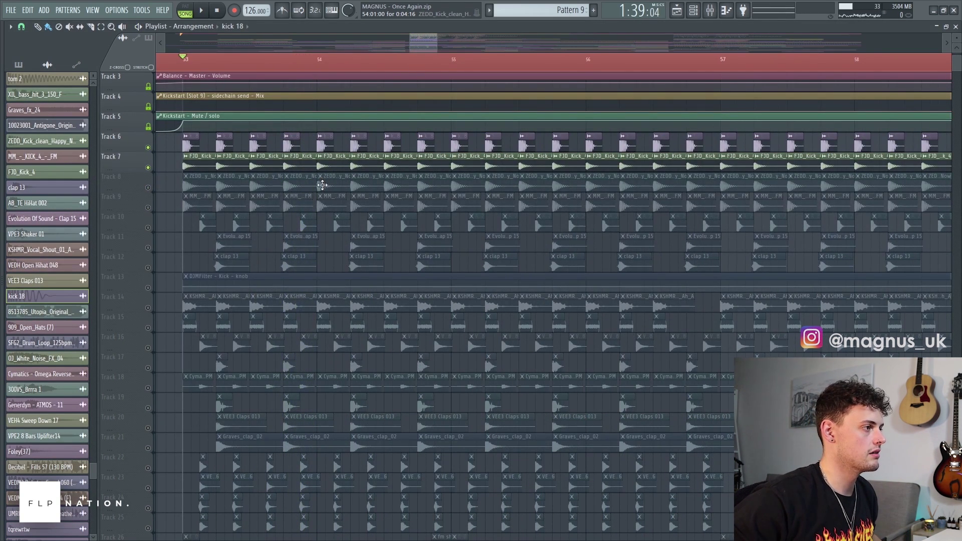
- Unmute the clap layers on Tracks 11, 12, 17, 19, 20 and 21 and play them with the kicks
{"action": "left_click", "coordinate": [148, 267]}
{"action": "left_click", "coordinate": [147, 247]}
{"action": "scroll", "coordinate": [185, 258], "scroll_direction": "down", "scroll_amount": 3}
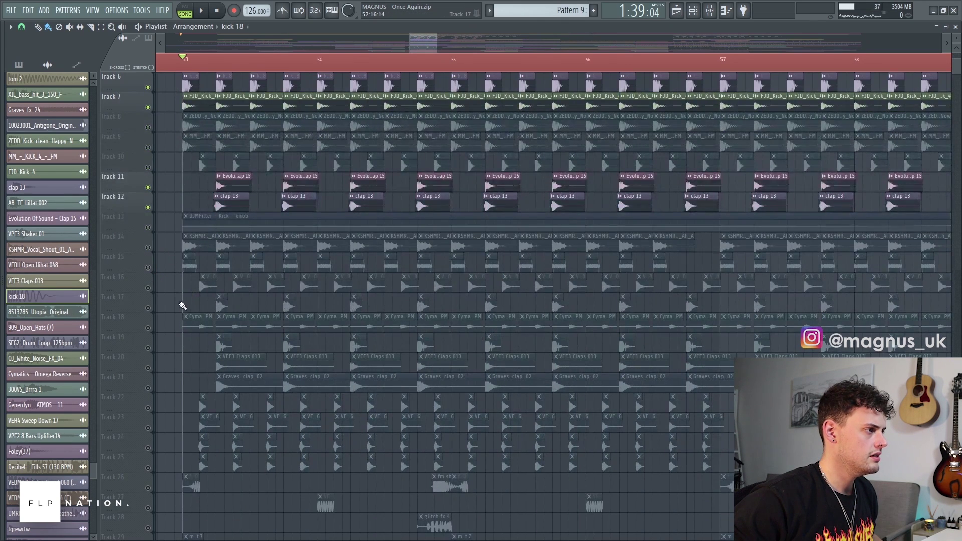
{"action": "left_click_drag", "start_coordinate": [147, 388], "coordinate": [148, 347]}
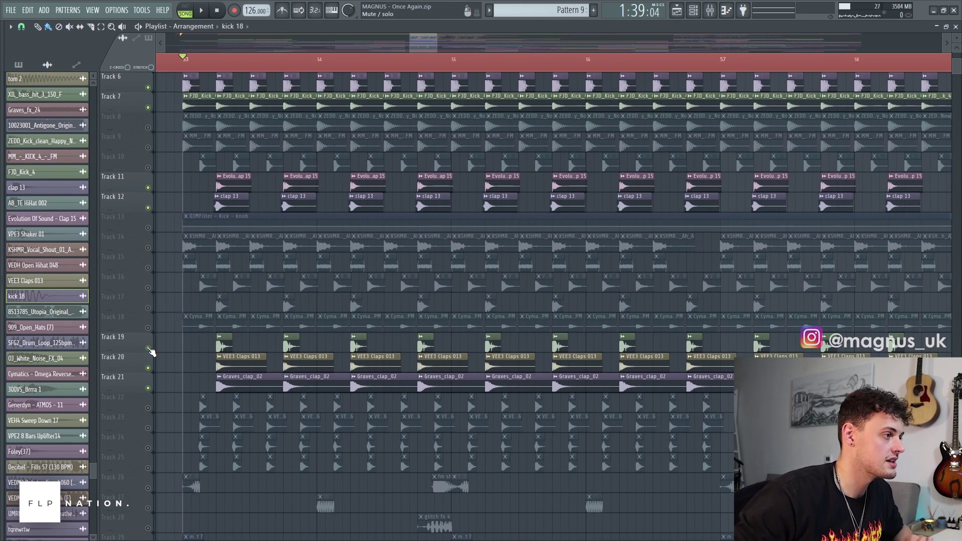
{"action": "left_click", "coordinate": [148, 308]}
{"action": "key", "text": "space"}
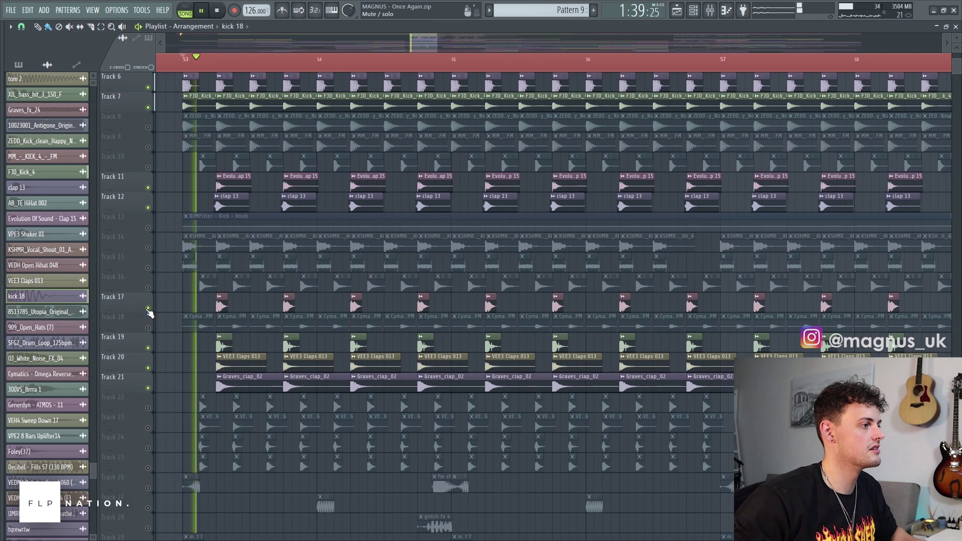
{"action": "scroll", "coordinate": [267, 302], "scroll_direction": "down", "scroll_amount": 7}
{"action": "scroll", "coordinate": [267, 302], "scroll_direction": "up", "scroll_amount": 7}
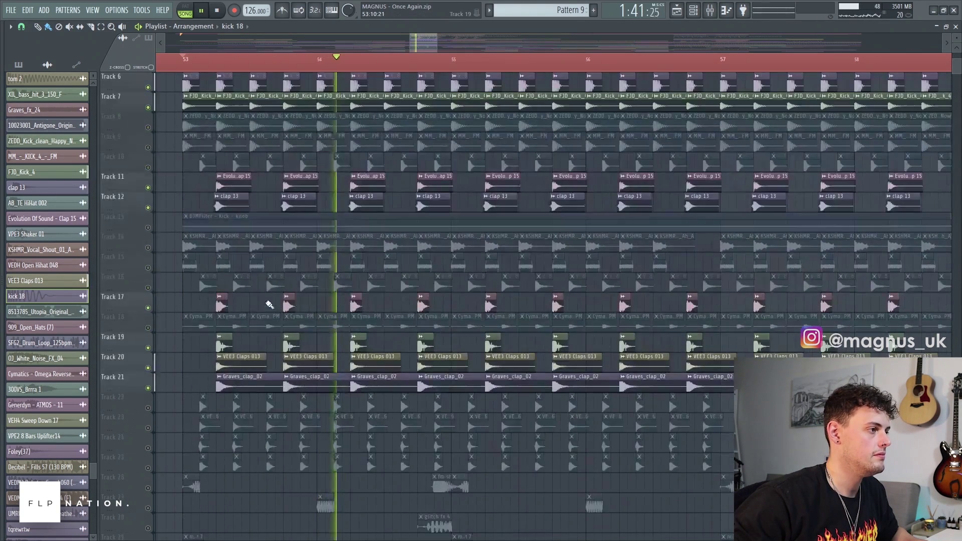
{"action": "key", "text": "space"}
- Locate the claps channels in the mixer during playback and examine the Fruity parametric EQ 2 on insert 107
{"action": "key", "text": "F9"}
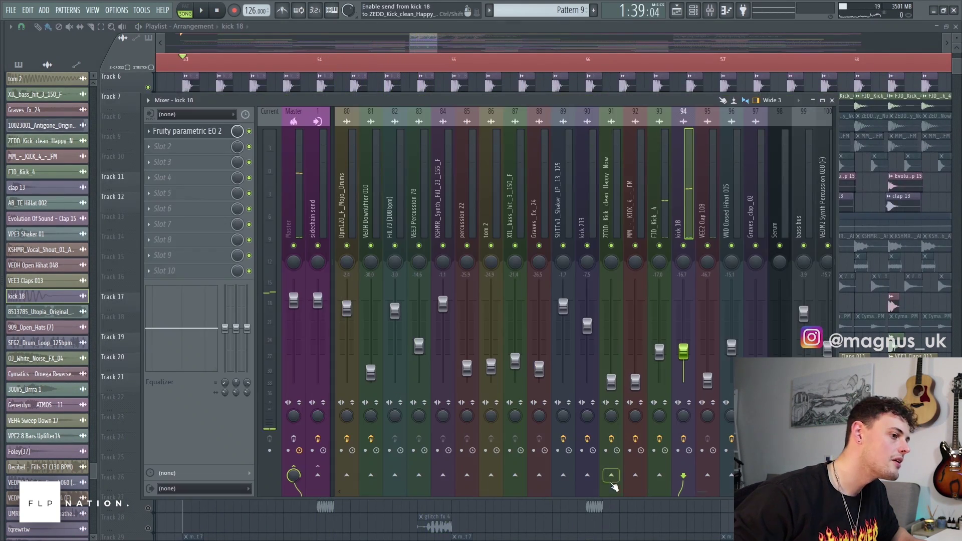
{"action": "key", "text": "space"}
{"action": "left_click_drag", "start_coordinate": [605, 483], "coordinate": [796, 481]}
{"action": "key", "text": "space"}
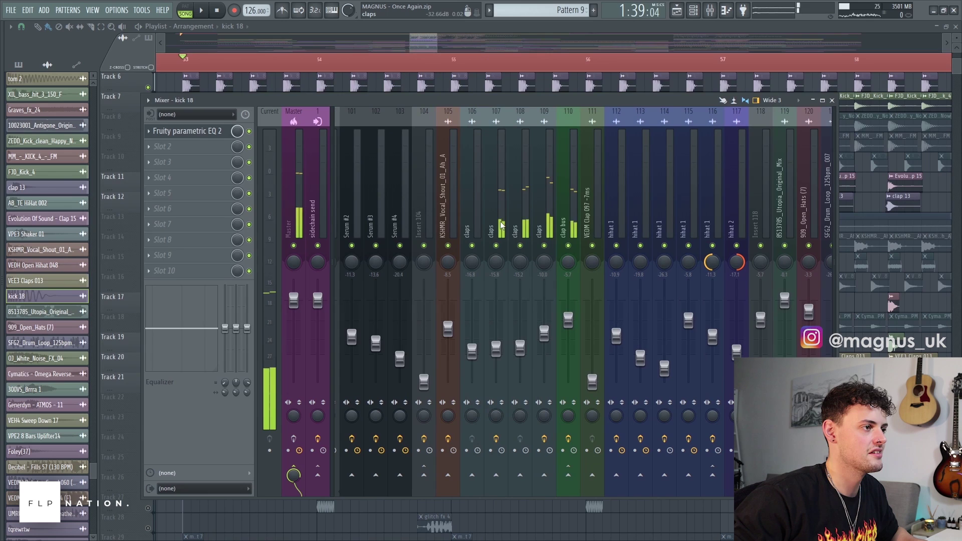
{"action": "left_click", "coordinate": [499, 200]}
{"action": "left_click", "coordinate": [205, 133]}
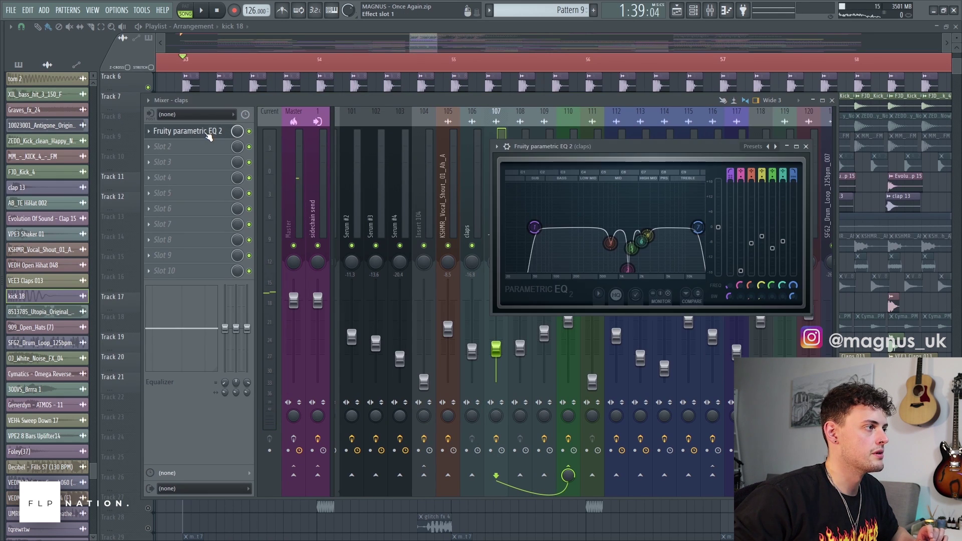
{"action": "left_click_drag", "start_coordinate": [635, 150], "coordinate": [507, 158]}
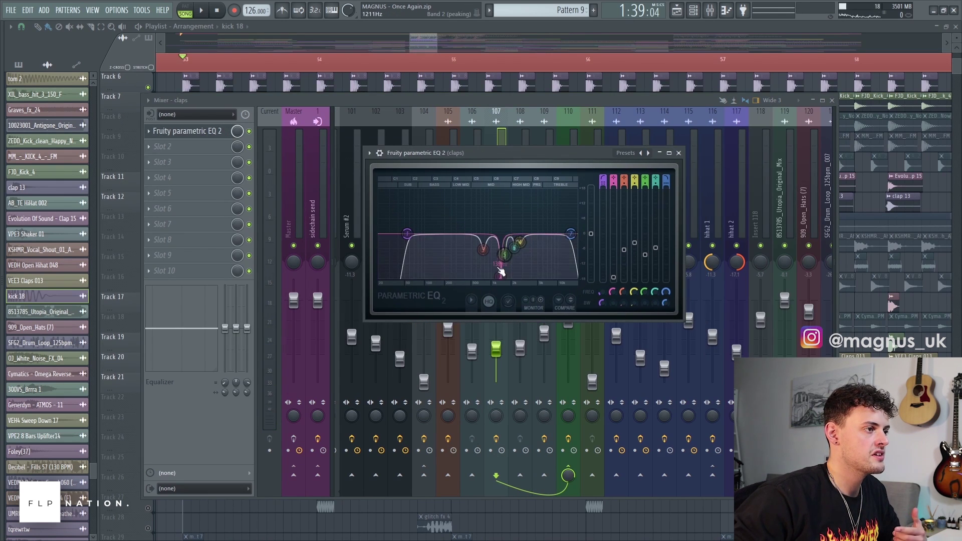
- Check the effect slots of the other claps channels and the clap bus
{"action": "left_click", "coordinate": [522, 104]}
{"action": "left_click", "coordinate": [520, 168]}
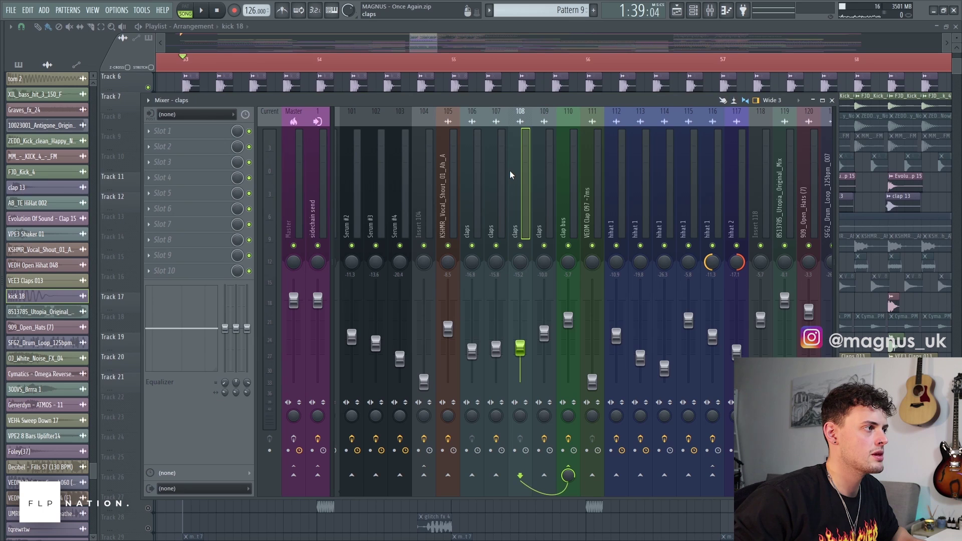
{"action": "left_click", "coordinate": [466, 214]}
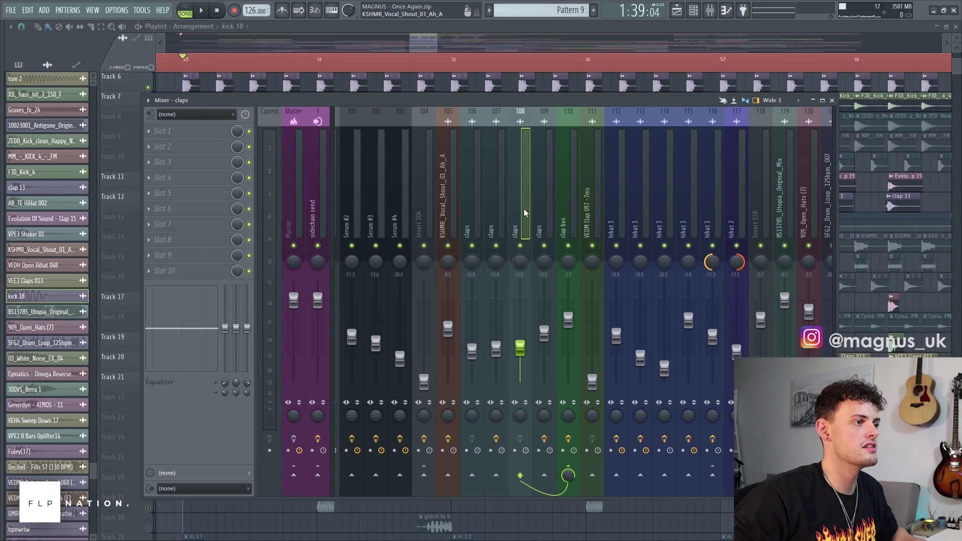
{"action": "left_click", "coordinate": [564, 208]}
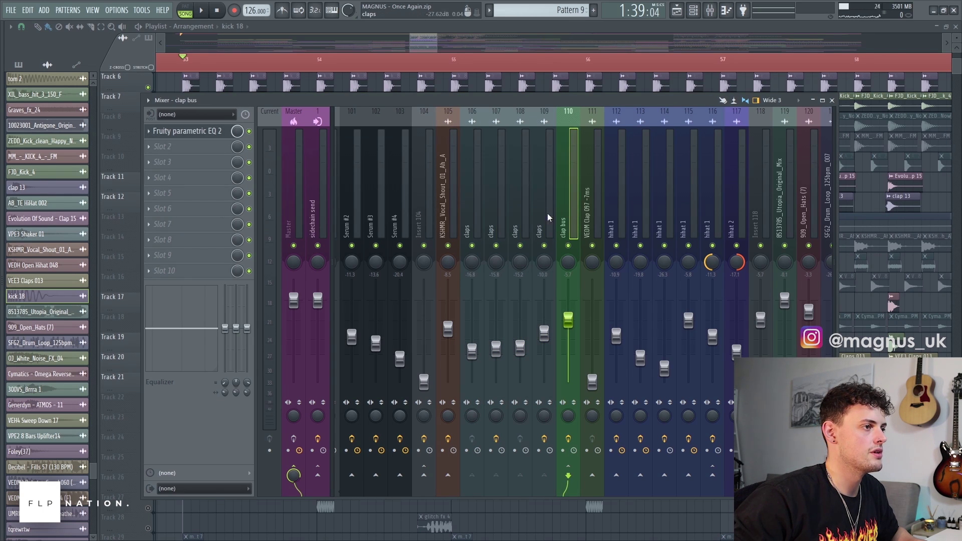
{"action": "left_click", "coordinate": [553, 214]}
- Examine the clap bus's Fruity parametric EQ 2 during playback, and close the EQ and the mixer
{"action": "left_click", "coordinate": [567, 216]}
{"action": "left_click", "coordinate": [200, 131]}
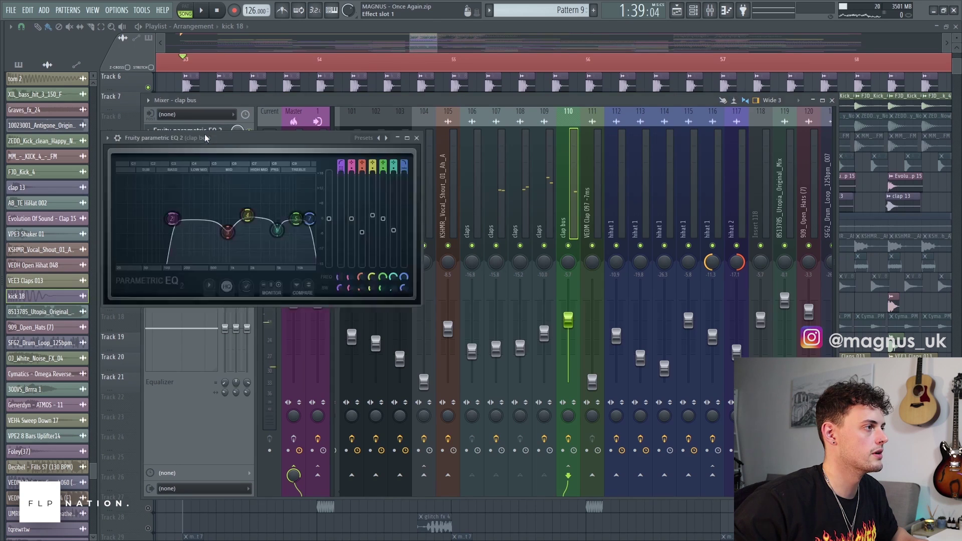
{"action": "left_click_drag", "start_coordinate": [267, 139], "coordinate": [350, 160]}
{"action": "key", "text": "space"}
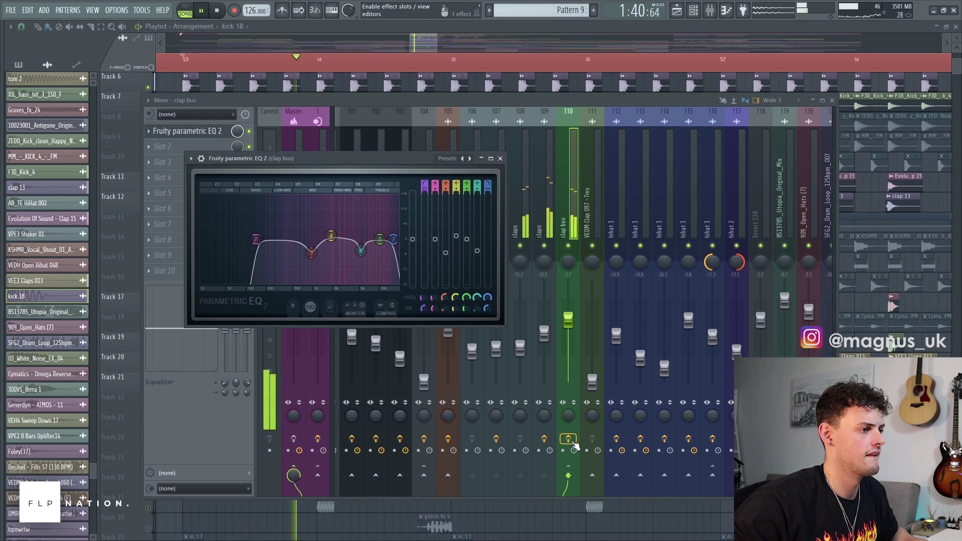
{"action": "key", "text": "space"}
{"action": "left_click", "coordinate": [500, 158]}
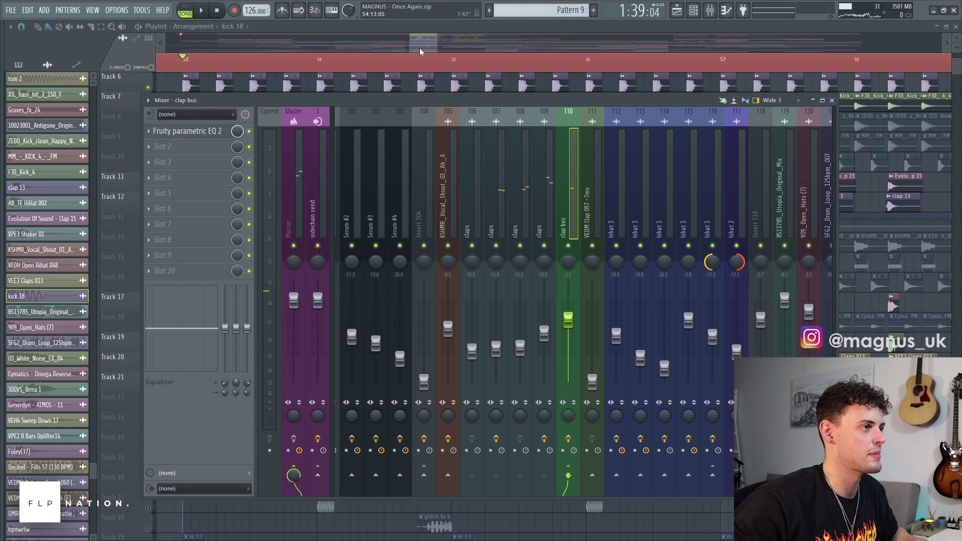
{"action": "key", "text": "F9"}
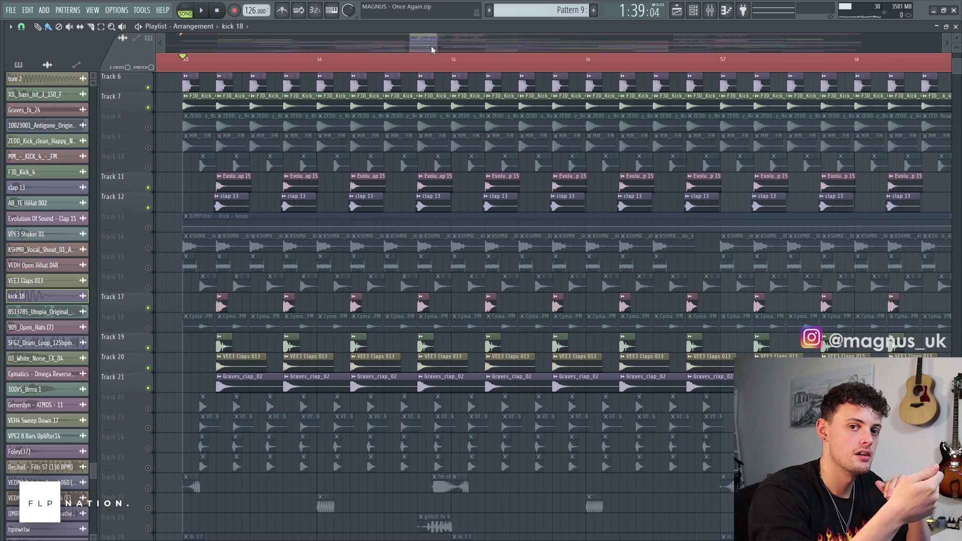
- Solo the Evolution Of Sound - Clap 15 layer on Track 11 and play it from just before its first hit
{"action": "scroll", "coordinate": [264, 186], "scroll_direction": "up", "scroll_amount": 3}
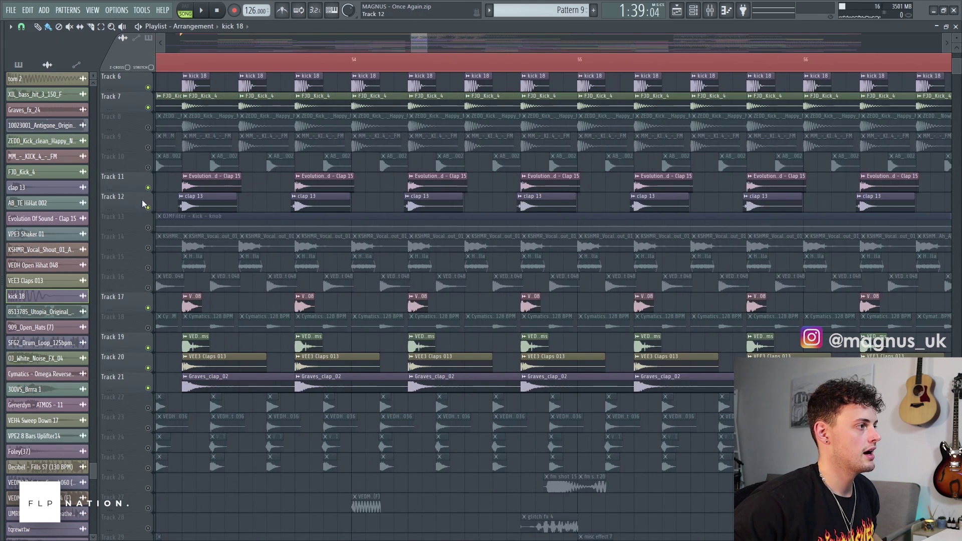
{"action": "right_click", "coordinate": [148, 189]}
{"action": "left_click", "coordinate": [176, 64]}
{"action": "key", "text": "space"}
{"action": "key", "text": "space"}
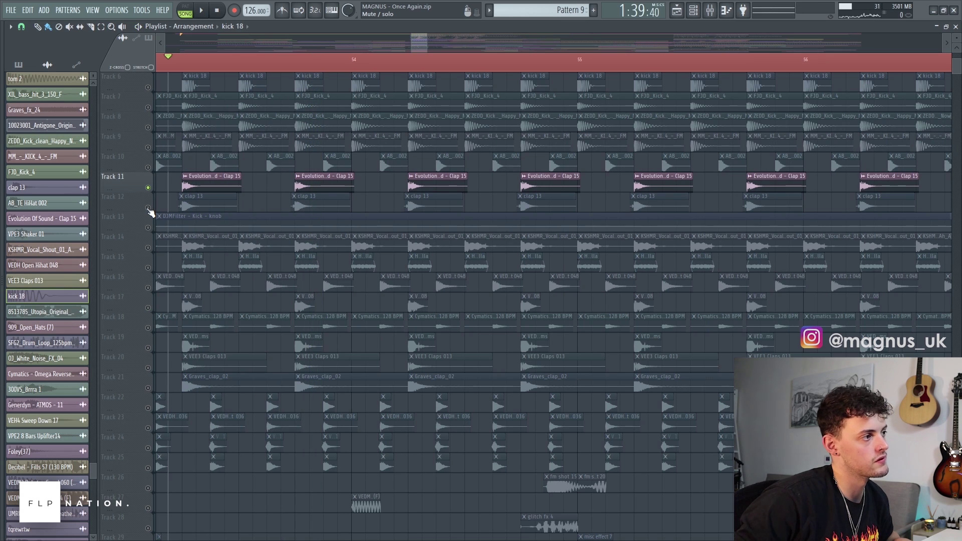
- Solo and play the clap 13 layer on Track 12, followed by the short clap layer on Track 17
{"action": "right_click", "coordinate": [148, 208]}
{"action": "key", "text": "space"}
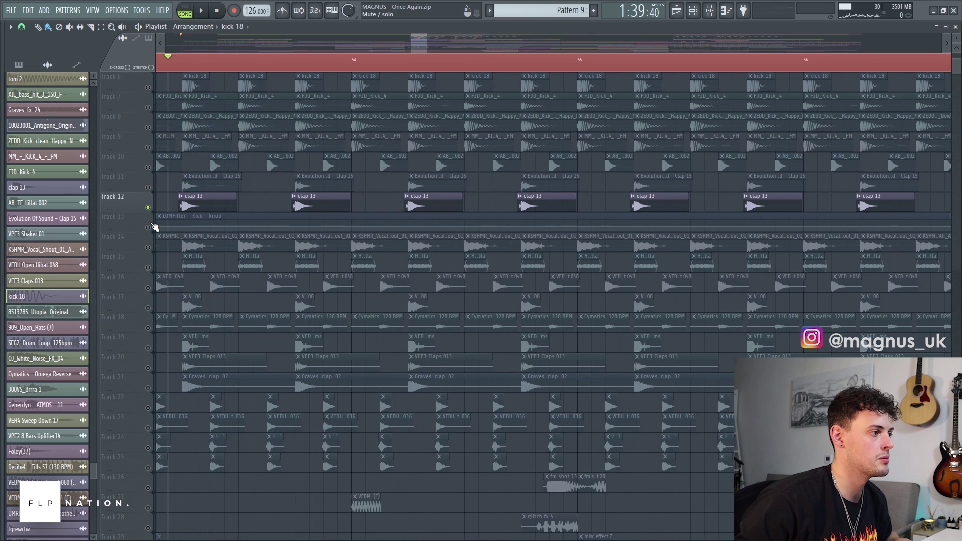
{"action": "key", "text": "space"}
{"action": "right_click", "coordinate": [150, 309]}
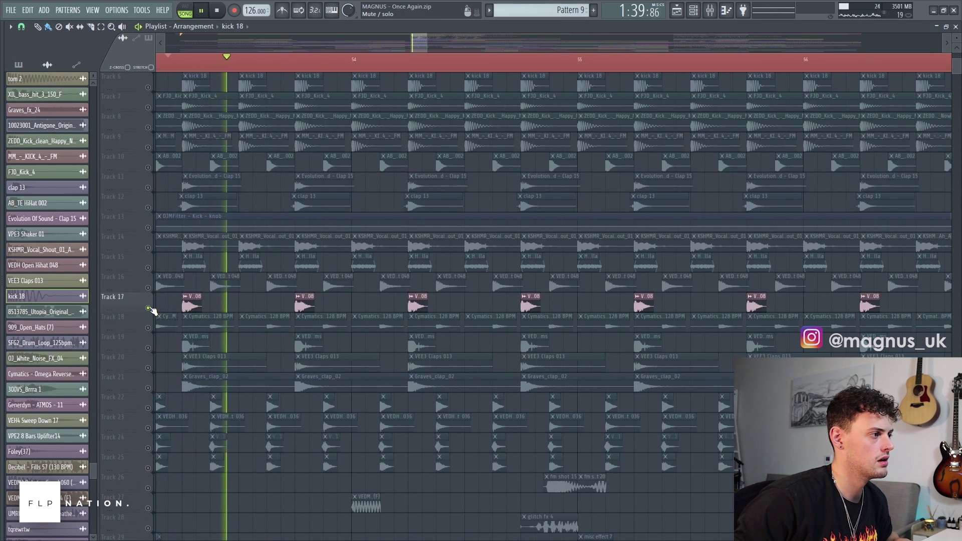
{"action": "key", "text": "space"}
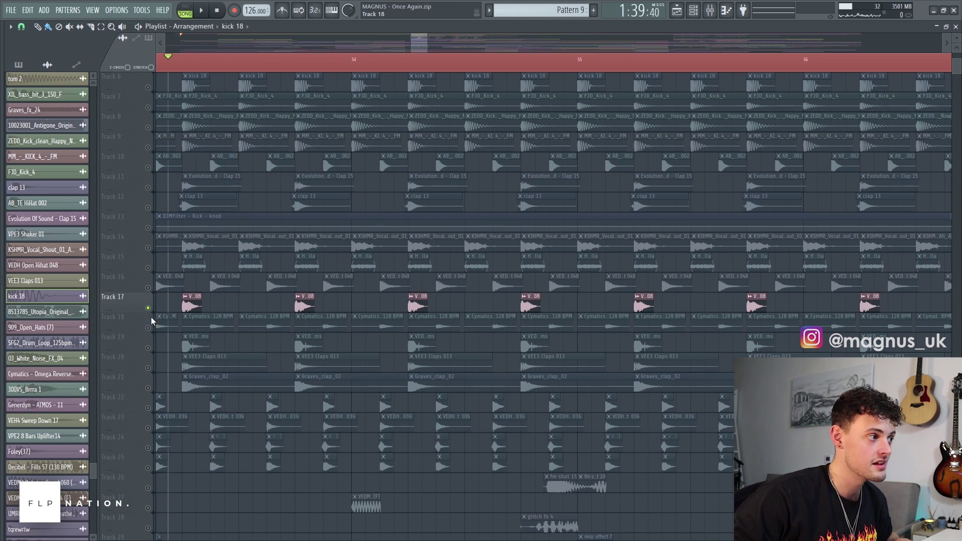
- Solo and play the clap layers on Tracks 19, 20 and 21 one at a time, ending with Graves_clap_02
{"action": "right_click", "coordinate": [148, 347]}
{"action": "key", "text": "space"}
{"action": "key", "text": "space"}
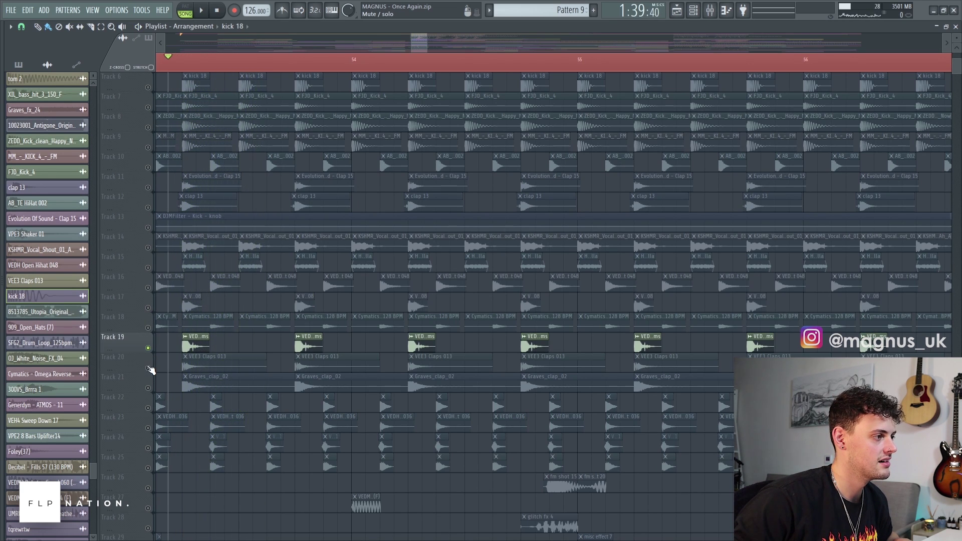
{"action": "right_click", "coordinate": [148, 368]}
{"action": "key", "text": "space"}
{"action": "key", "text": "space"}
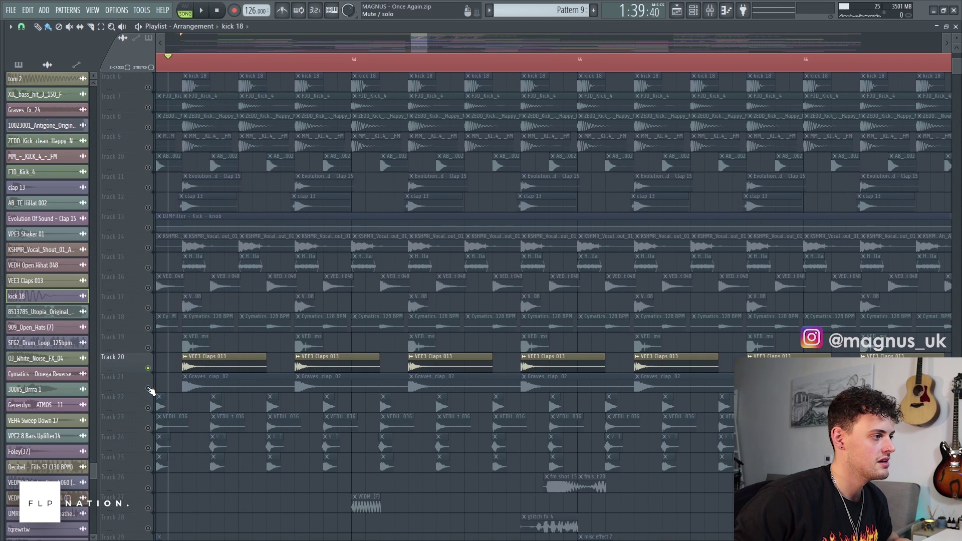
{"action": "right_click", "coordinate": [148, 388]}
{"action": "key", "text": "space"}
{"action": "key", "text": "space"}
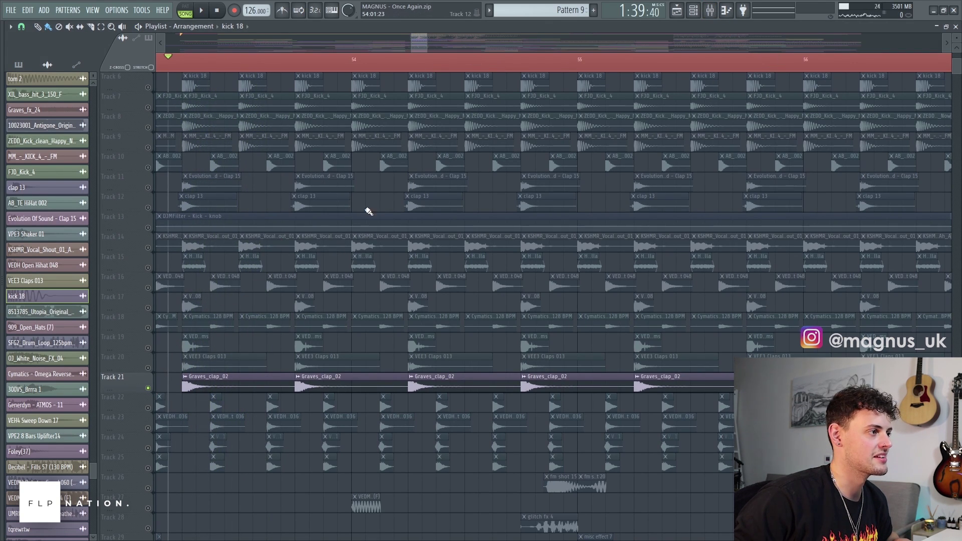
- Unmute the other clap layers on Tracks 11, 12, 17, 19 and 20 alongside Graves_clap_02
{"action": "right_click", "coordinate": [149, 389]}
{"action": "right_click", "coordinate": [148, 389]}
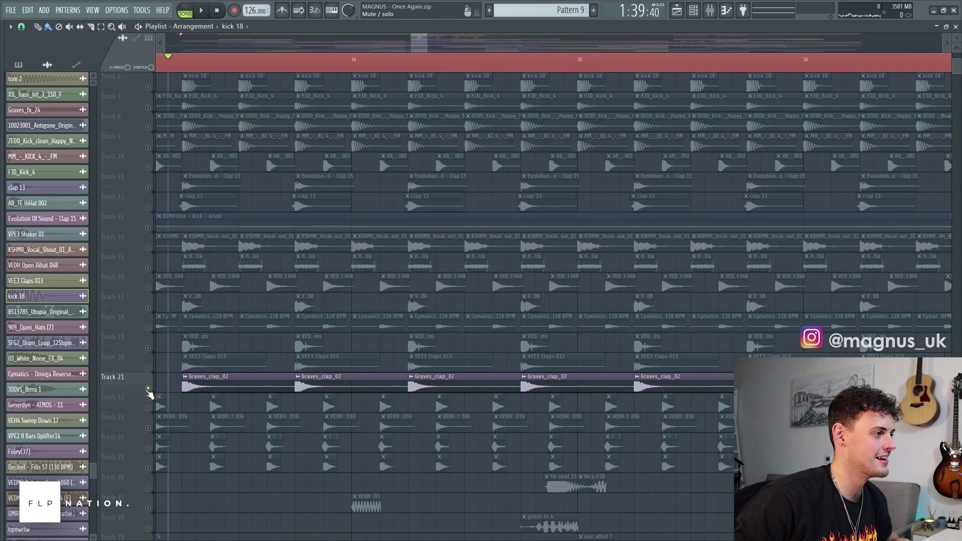
{"action": "left_click", "coordinate": [147, 369]}
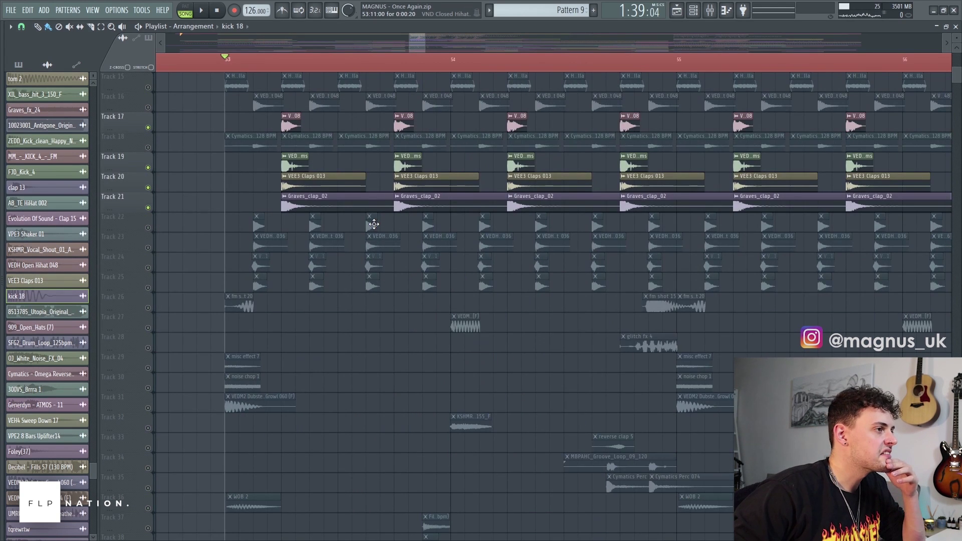
- Unmute the hi-hat layers on Tracks 22 to 25 and the Cymatics 128 BPM loop on Track 18
{"action": "left_click", "coordinate": [148, 287]}
{"action": "left_click", "coordinate": [148, 267]}
{"action": "left_click", "coordinate": [148, 247]}
{"action": "left_click", "coordinate": [148, 227]}
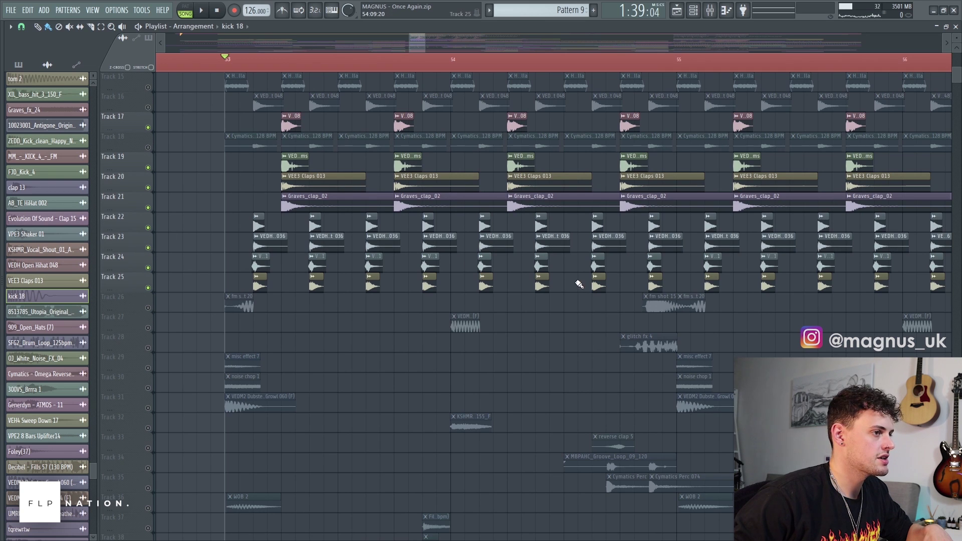
{"action": "scroll", "coordinate": [219, 207], "scroll_direction": "up", "scroll_amount": 3}
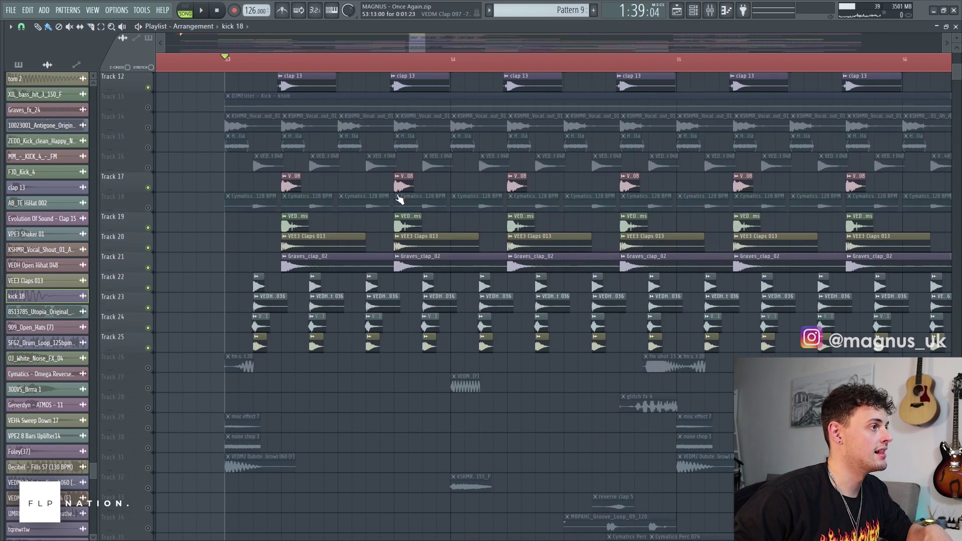
{"action": "left_click", "coordinate": [148, 207]}
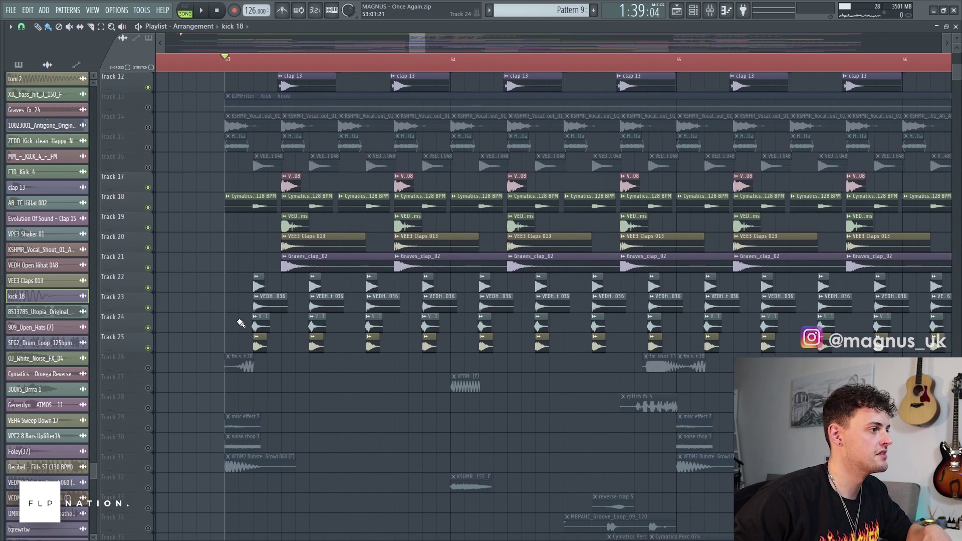
- Unmute the hats on Tracks 16 and 10 and FJD_Kick_4 on Track 7, and play the drums from bar 53
{"action": "scroll", "coordinate": [258, 279], "scroll_direction": "up", "scroll_amount": 3}
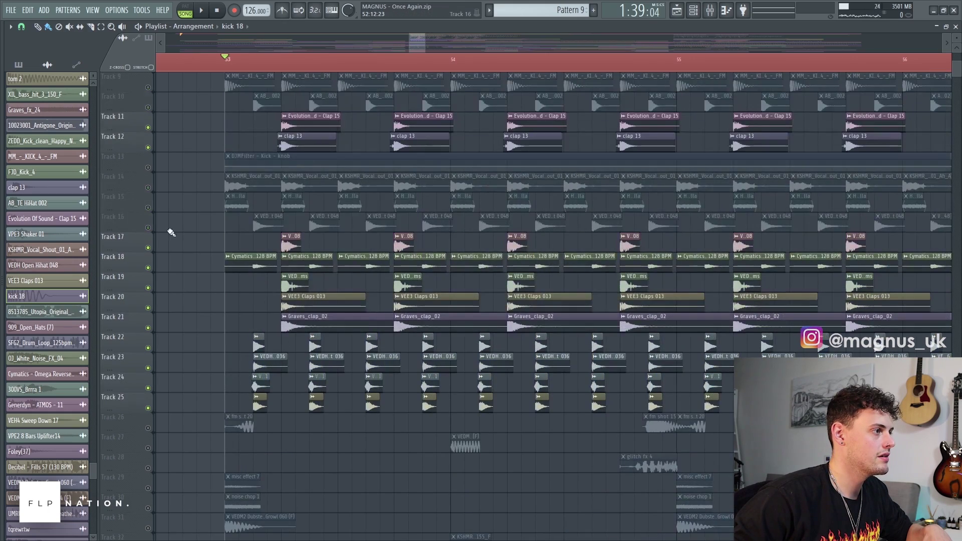
{"action": "left_click", "coordinate": [148, 227]}
{"action": "scroll", "coordinate": [213, 237], "scroll_direction": "up", "scroll_amount": 4}
{"action": "left_click", "coordinate": [148, 187]}
{"action": "scroll", "coordinate": [198, 215], "scroll_direction": "up", "scroll_amount": 4}
{"action": "scroll", "coordinate": [199, 215], "scroll_direction": "down", "scroll_amount": 6}
{"action": "key", "text": "space"}
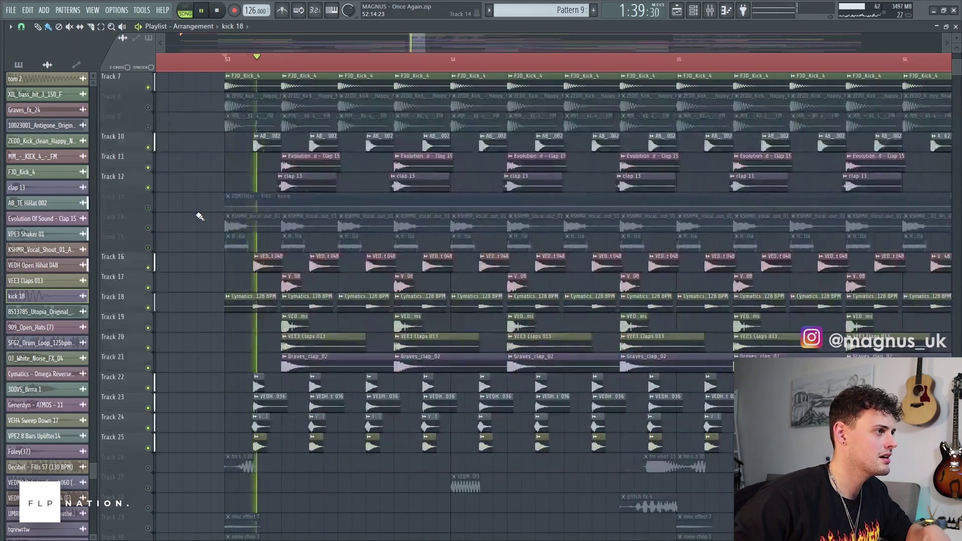
{"action": "key", "text": "space"}
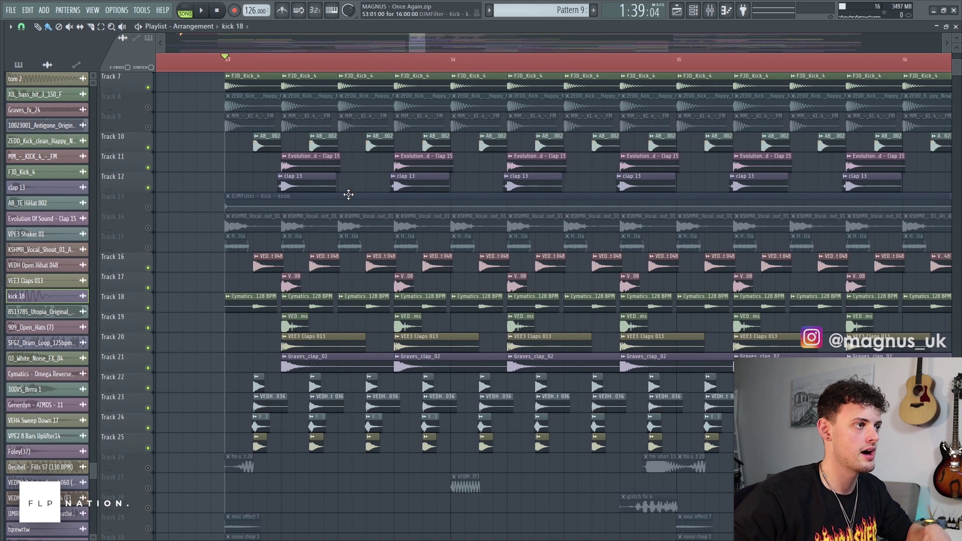
- Open the mixer and check the hi-hat channels' effects, including Fruity parametric EQ 2 on insert 113 and FabFilter Saturn on insert 116
{"action": "left_click", "coordinate": [709, 12]}
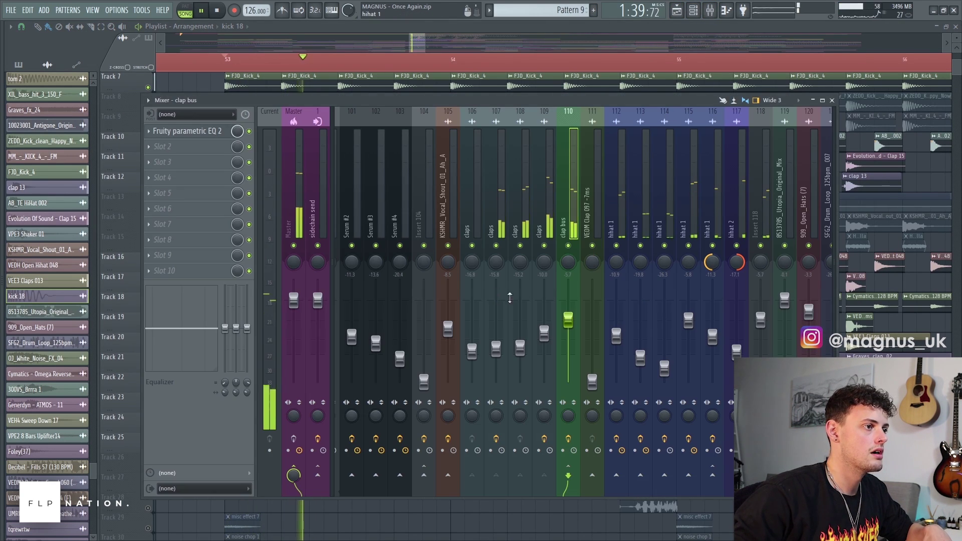
{"action": "left_click_drag", "start_coordinate": [511, 103], "coordinate": [486, 103]}
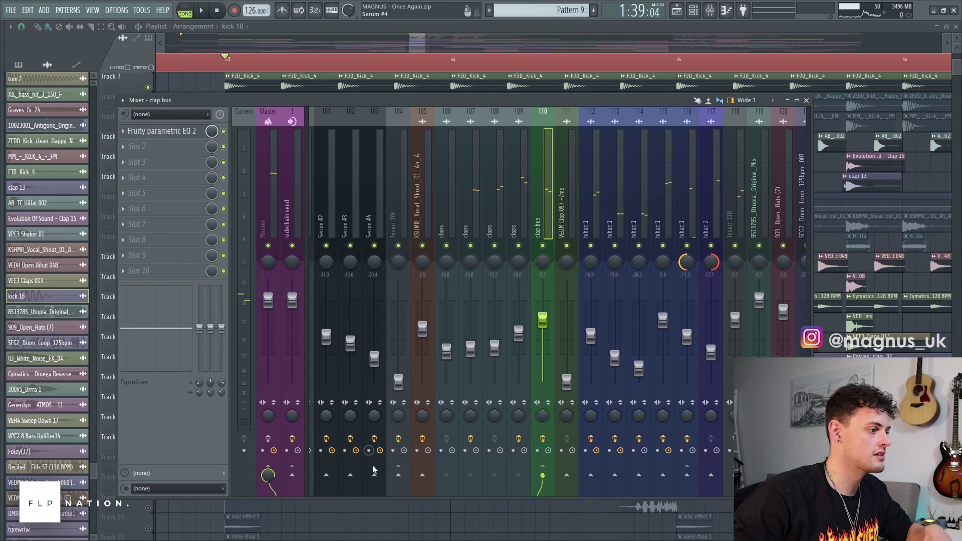
{"action": "scroll", "coordinate": [503, 218], "scroll_direction": "down", "scroll_amount": 4}
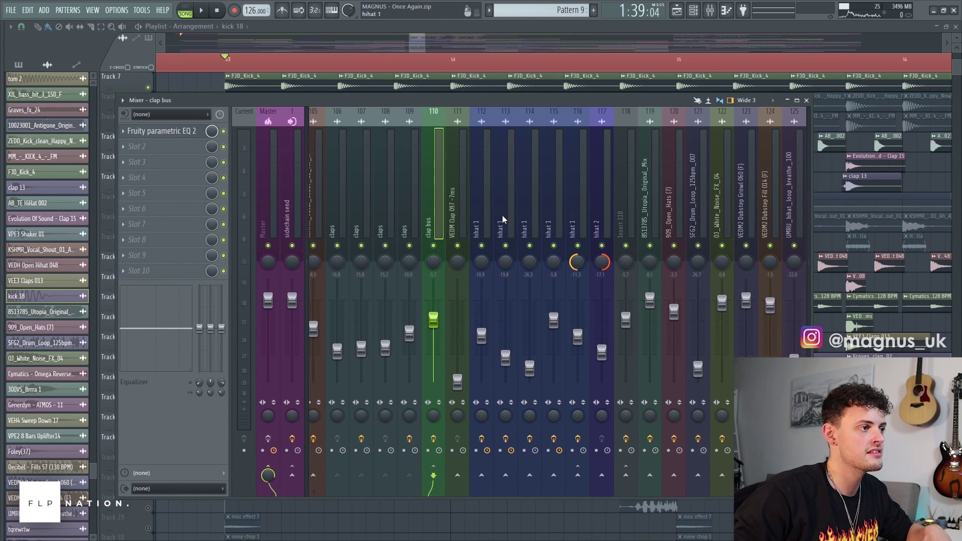
{"action": "left_click", "coordinate": [482, 225]}
{"action": "left_click", "coordinate": [460, 225]}
{"action": "left_click", "coordinate": [502, 225]}
{"action": "left_click", "coordinate": [525, 224]}
{"action": "left_click", "coordinate": [507, 224]}
{"action": "left_click", "coordinate": [171, 132]}
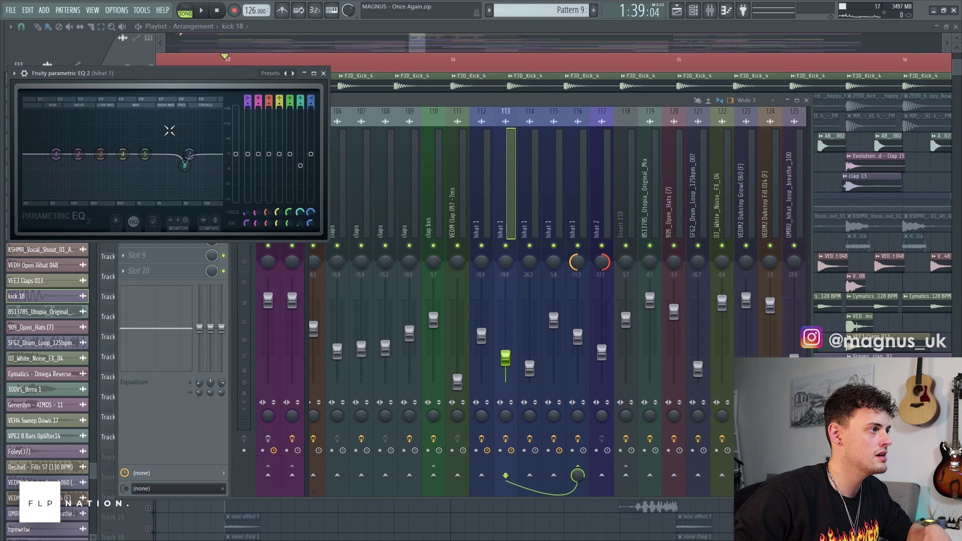
{"action": "left_click", "coordinate": [588, 207]}
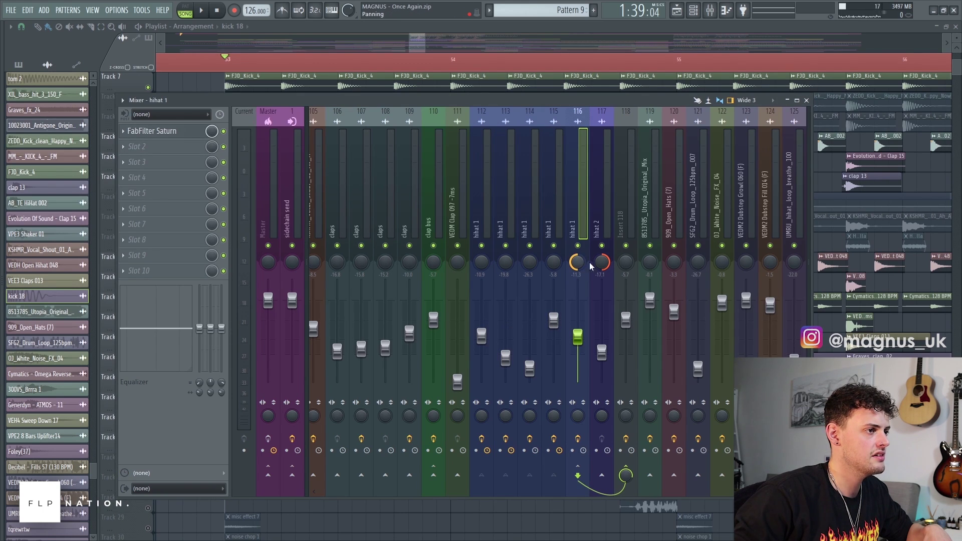
{"action": "left_click", "coordinate": [602, 251]}
- Play the drop with only the hihat 1 and hihat 2 channels on inserts 112 to 117 soloed
{"action": "key", "text": "space"}
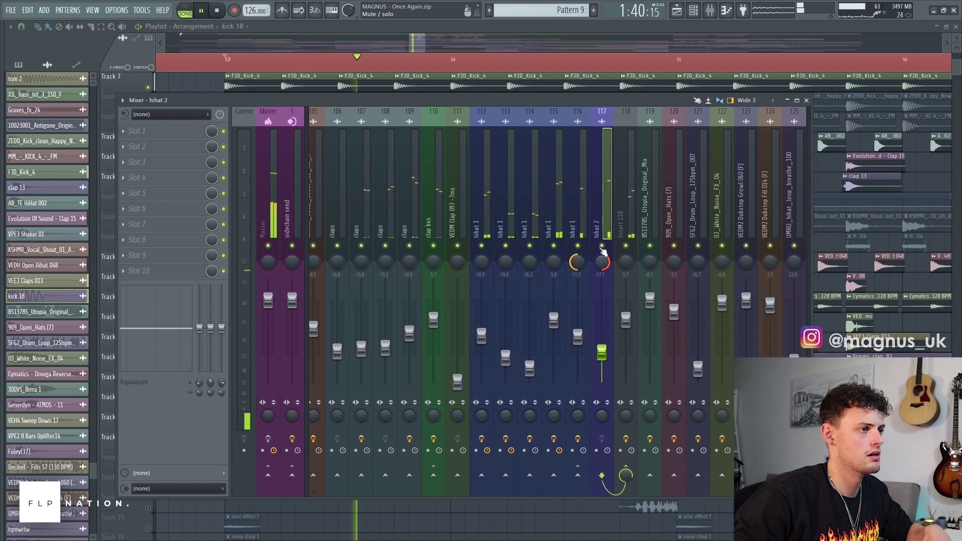
{"action": "right_click", "coordinate": [602, 246]}
{"action": "left_click", "coordinate": [578, 245]}
{"action": "left_click", "coordinate": [553, 245]}
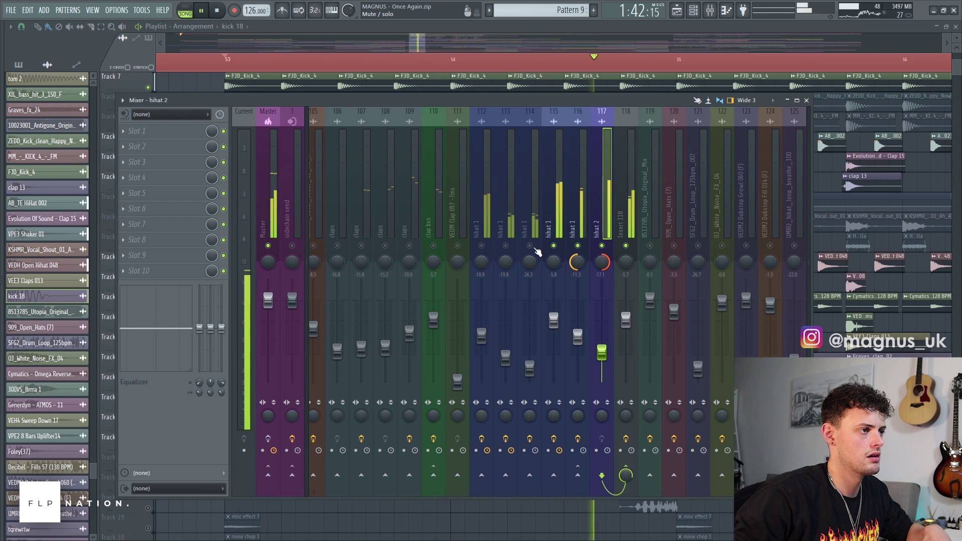
{"action": "left_click", "coordinate": [529, 245]}
{"action": "left_click", "coordinate": [505, 245]}
{"action": "left_click", "coordinate": [482, 245]}
{"action": "key", "text": "space"}
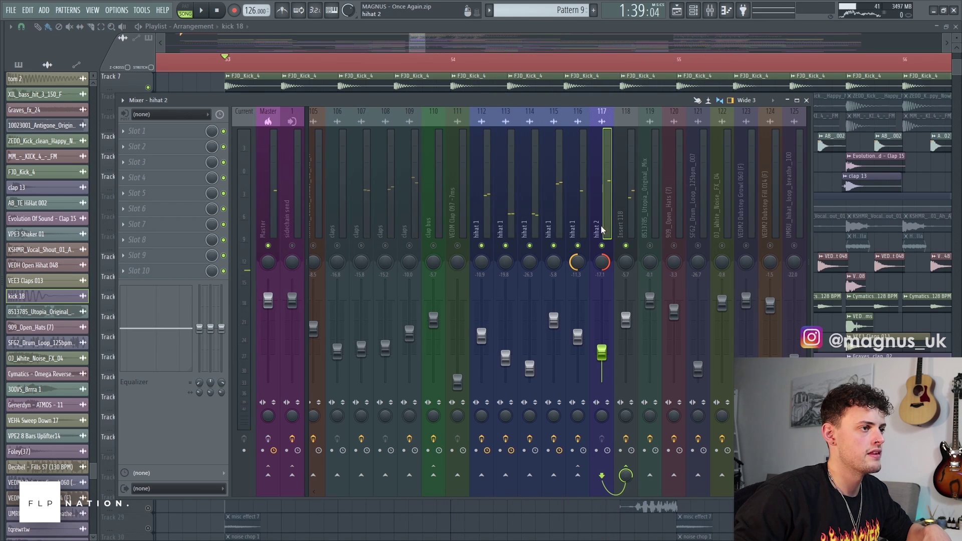
- Restore all mixer channels, compare playback with Insert 118's effect slots off and on, and close the mixer
{"action": "right_click", "coordinate": [601, 246]}
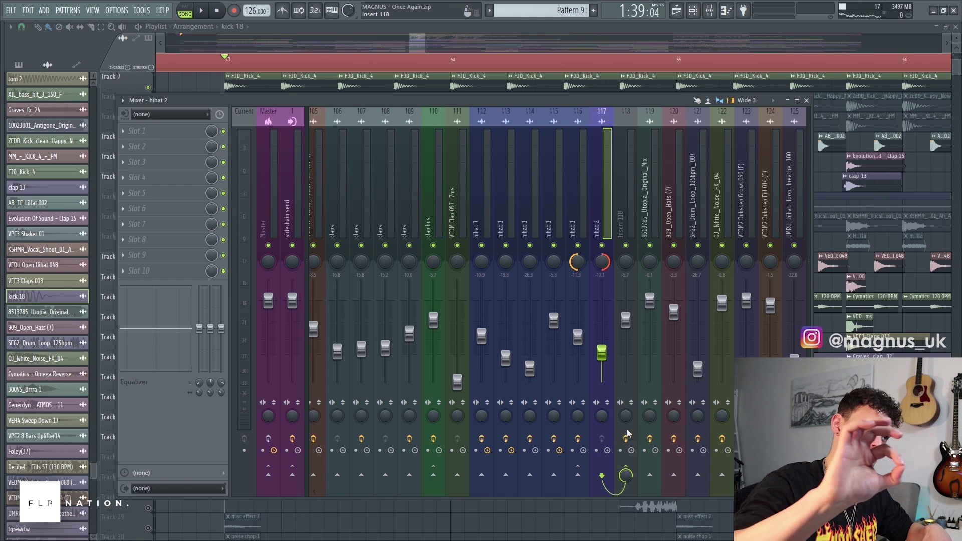
{"action": "key", "text": "space"}
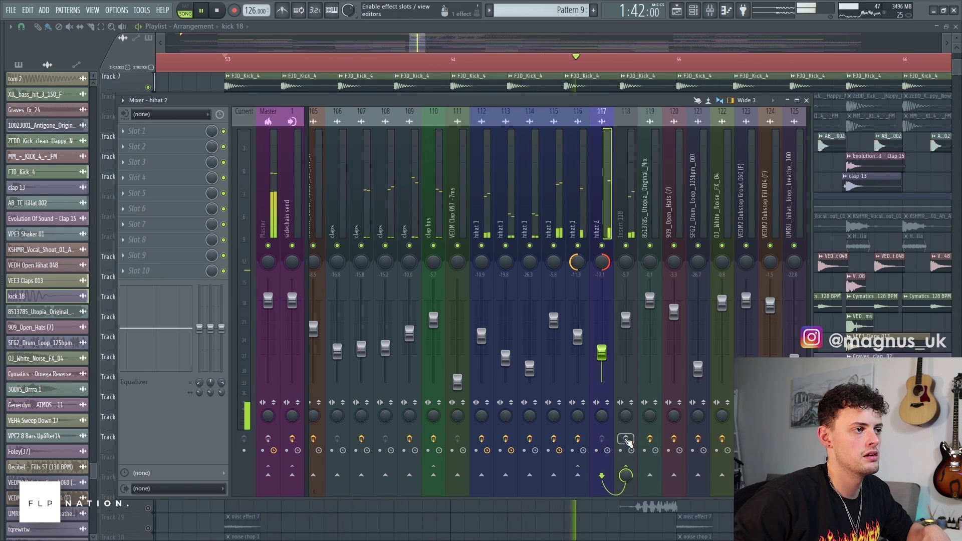
{"action": "left_click", "coordinate": [627, 440]}
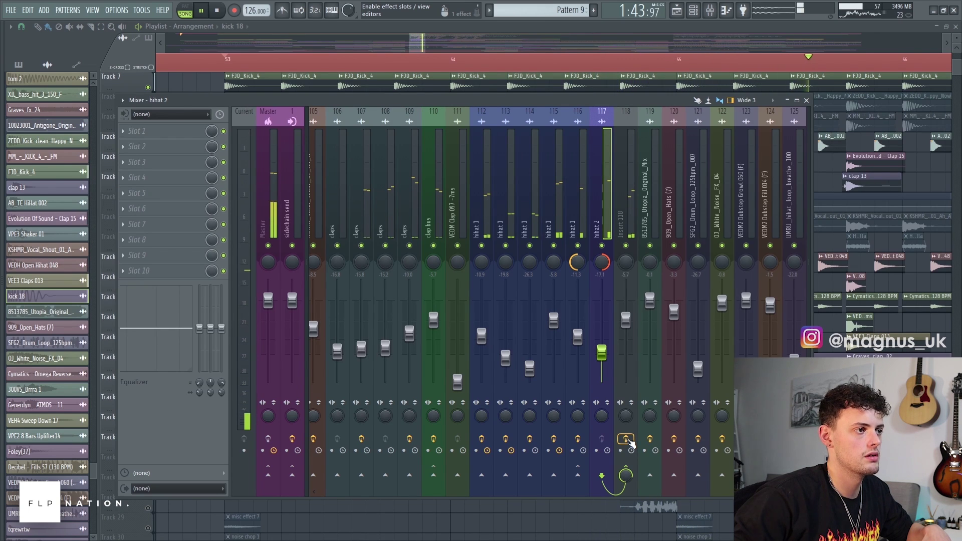
{"action": "key", "text": "space"}
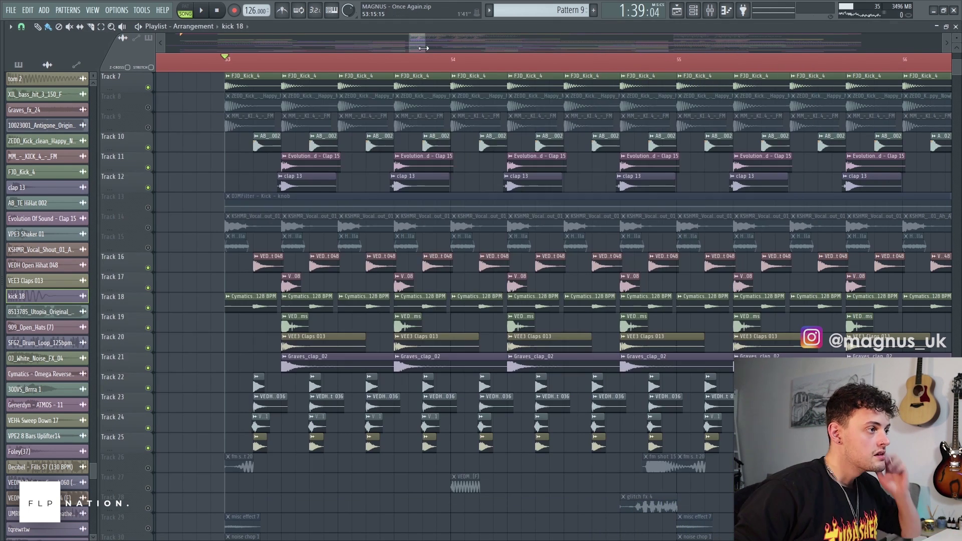
{"action": "key", "text": "F9"}
- Examine the muted effect and percussion clips on the tracks below the hi-hats, from the start of the drop
{"action": "left_click_drag", "start_coordinate": [414, 46], "coordinate": [415, 44]}
{"action": "scroll", "coordinate": [331, 159], "scroll_direction": "down", "scroll_amount": 3}
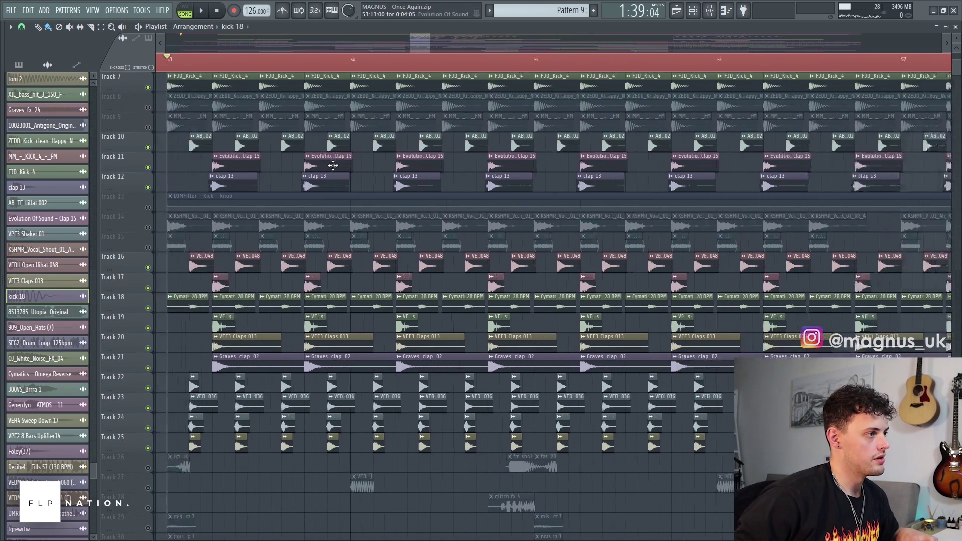
{"action": "scroll", "coordinate": [345, 166], "scroll_direction": "down", "scroll_amount": 4}
{"action": "scroll", "coordinate": [274, 273], "scroll_direction": "up", "scroll_amount": 3}
{"action": "scroll", "coordinate": [281, 281], "scroll_direction": "down", "scroll_amount": 4}
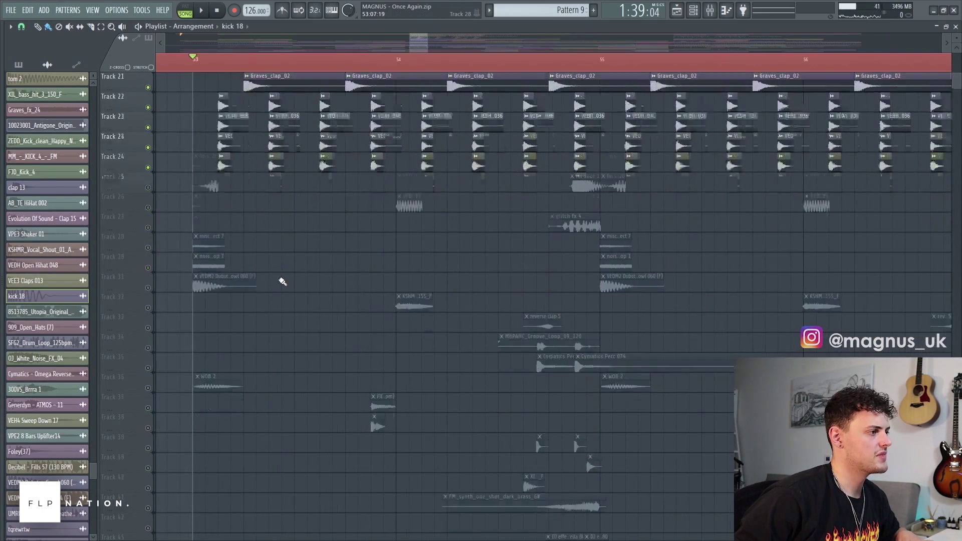
{"action": "scroll", "coordinate": [321, 260], "scroll_direction": "down", "scroll_amount": 5}
{"action": "scroll", "coordinate": [521, 286], "scroll_direction": "down", "scroll_amount": 2}
{"action": "scroll", "coordinate": [572, 288], "scroll_direction": "down", "scroll_amount": 7}
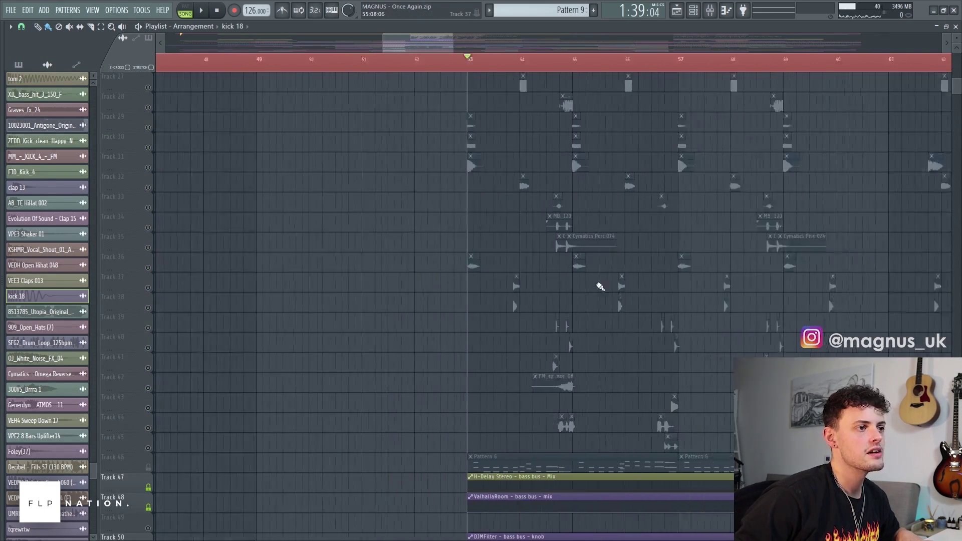
{"action": "scroll", "coordinate": [676, 284], "scroll_direction": "up", "scroll_amount": 3}
{"action": "scroll", "coordinate": [677, 283], "scroll_direction": "down", "scroll_amount": 1}
{"action": "left_click_drag", "start_coordinate": [437, 41], "coordinate": [501, 56]}
{"action": "scroll", "coordinate": [270, 291], "scroll_direction": "up", "scroll_amount": 3}
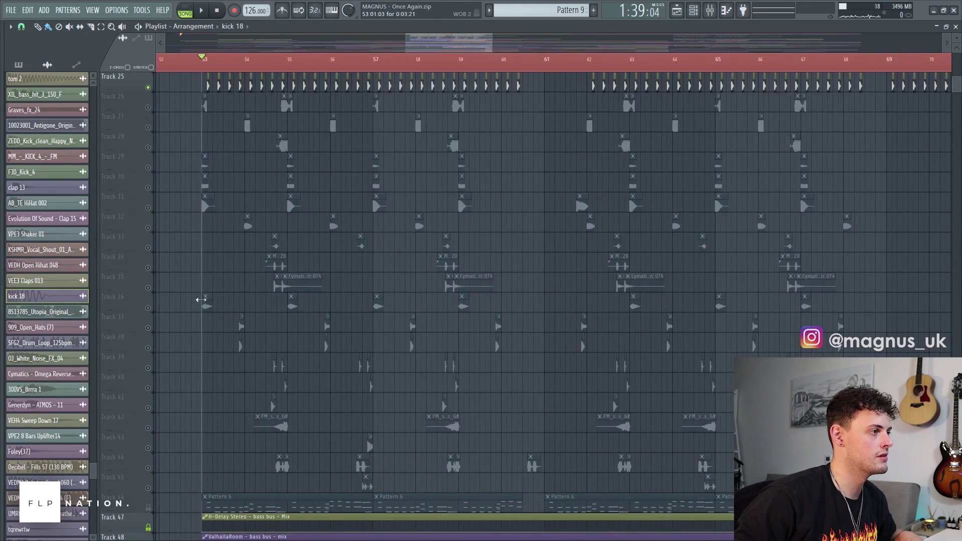
{"action": "scroll", "coordinate": [223, 295], "scroll_direction": "up", "scroll_amount": 6}
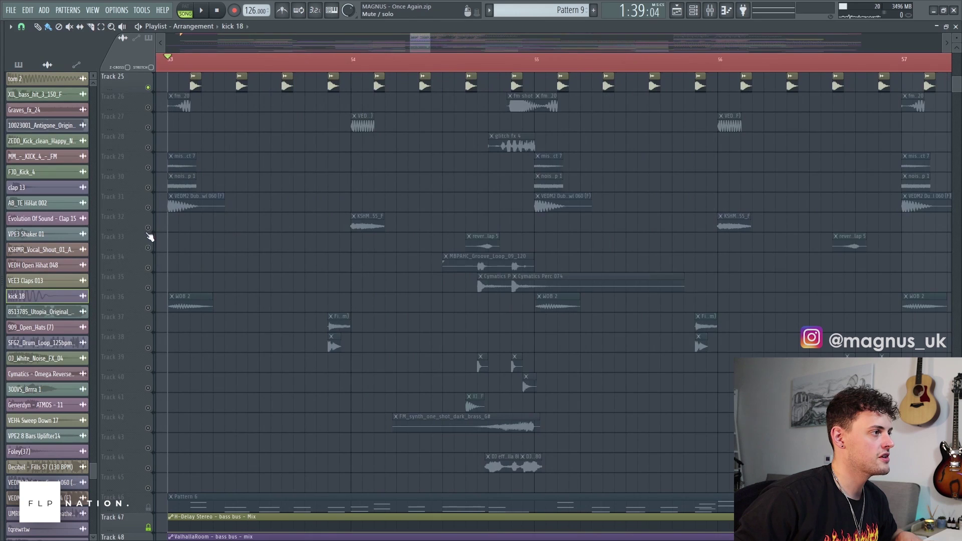
{"action": "scroll", "coordinate": [169, 227], "scroll_direction": "up", "scroll_amount": 2}
- Mute Track 25, unmute the downbeat effects on Tracks 26, 29, 30, 31 and 36, and play them from bar 53
{"action": "left_click", "coordinate": [148, 208]}
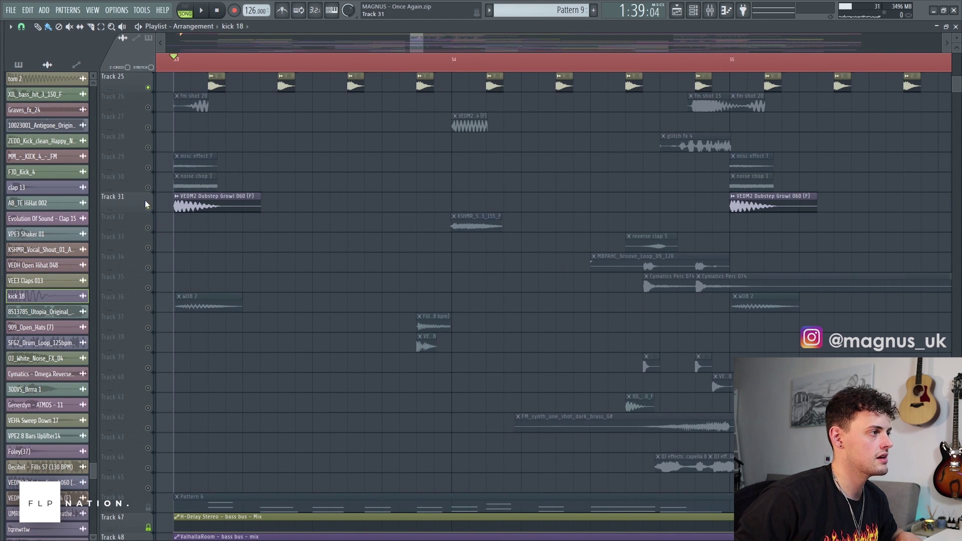
{"action": "left_click", "coordinate": [148, 188]}
{"action": "left_click", "coordinate": [149, 168]}
{"action": "left_click", "coordinate": [148, 87]}
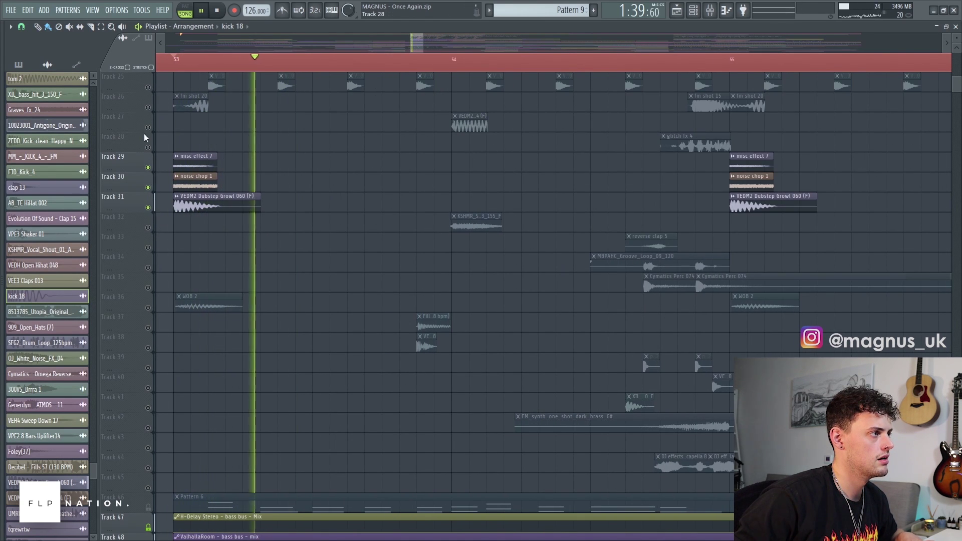
{"action": "left_click", "coordinate": [148, 108]}
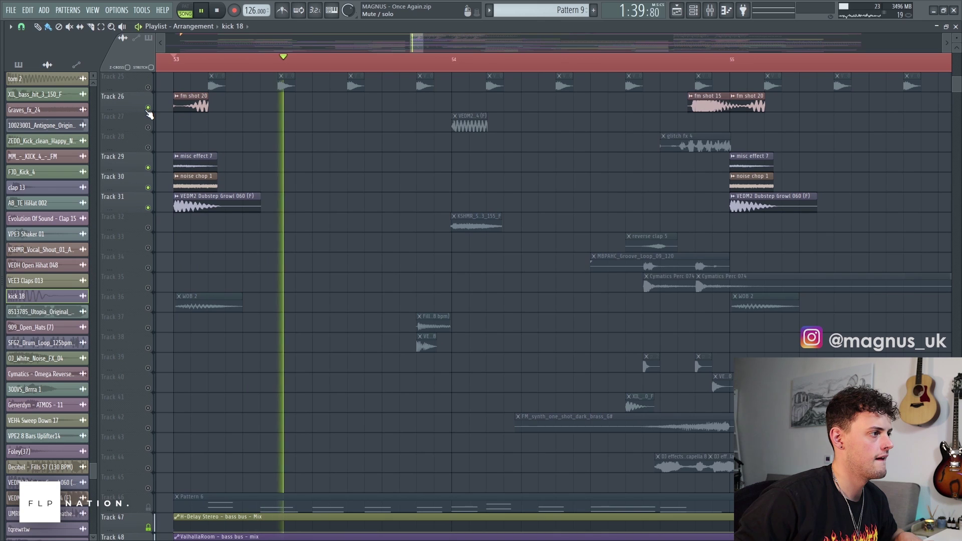
{"action": "left_click", "coordinate": [149, 308]}
{"action": "key", "text": "space"}
{"action": "key", "text": "space"}
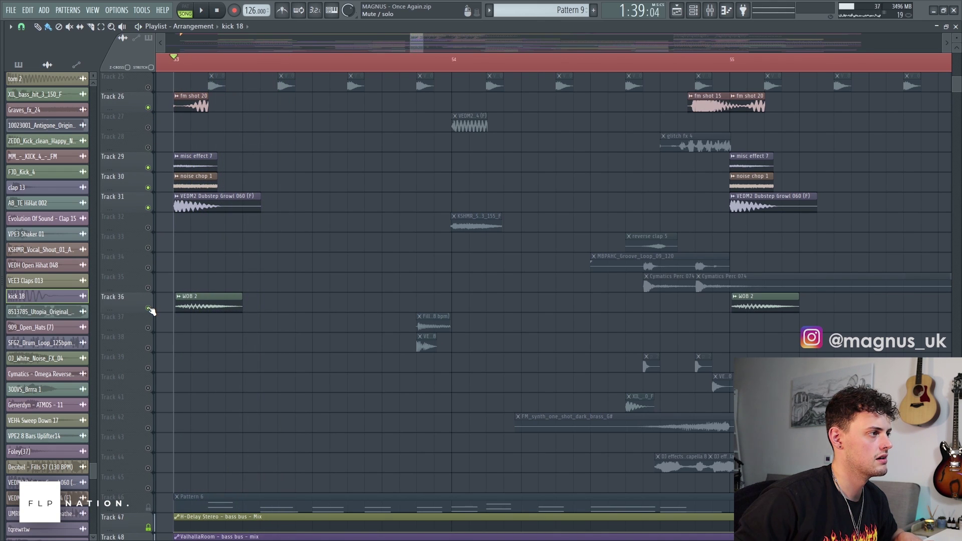
- Play the unmuted downbeat effects from bar 53 and check the sidechain send channel in the mixer
{"action": "key", "text": "space"}
{"action": "key", "text": "space"}
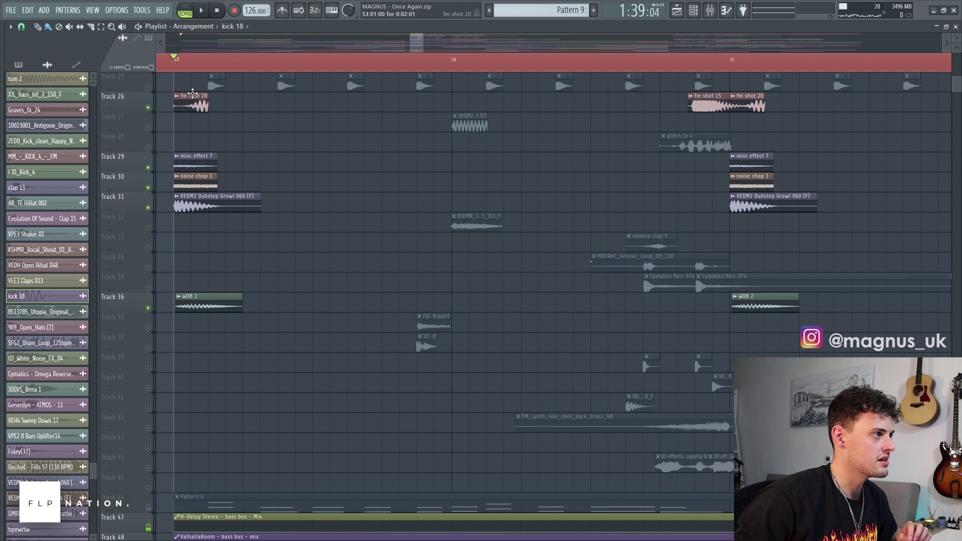
{"action": "left_click", "coordinate": [710, 10]}
{"action": "left_click", "coordinate": [296, 182]}
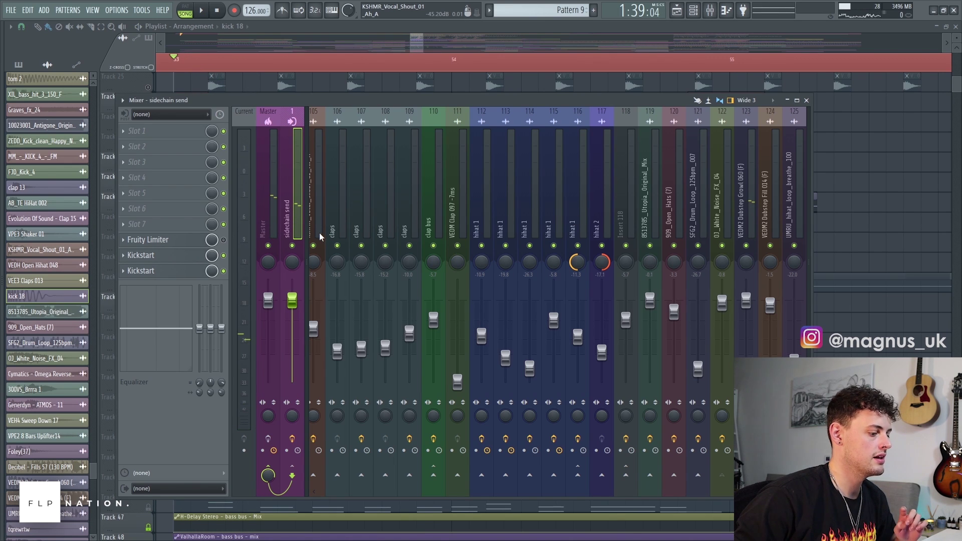
{"action": "left_click", "coordinate": [171, 260]}
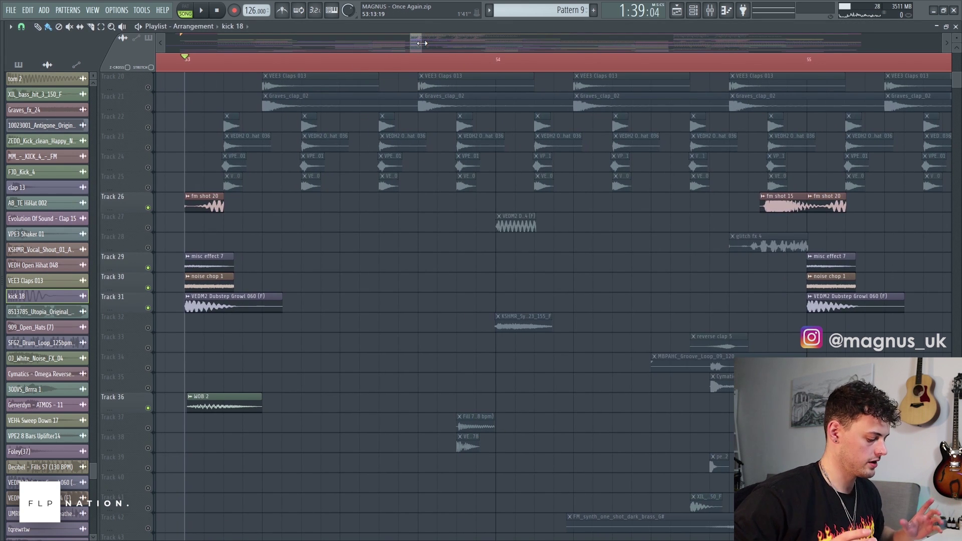
- Replay the downbeat effects from the start of the drop and look over the muted clips around bars 54 to 58
{"action": "scroll", "coordinate": [401, 223], "scroll_direction": "down", "scroll_amount": 3}
{"action": "key", "text": "space"}
{"action": "key", "text": "space"}
{"action": "left_click_drag", "start_coordinate": [419, 40], "coordinate": [423, 41]}
{"action": "scroll", "coordinate": [372, 207], "scroll_direction": "down", "scroll_amount": 2}
{"action": "key", "text": "space"}
{"action": "key", "text": "space"}
- Unmute the effect and percussion layers on Tracks 27, 28, 32 to 35, 37 to 42 and 44
{"action": "left_click", "coordinate": [148, 348]}
{"action": "left_click", "coordinate": [148, 368]}
{"action": "left_click", "coordinate": [148, 389]}
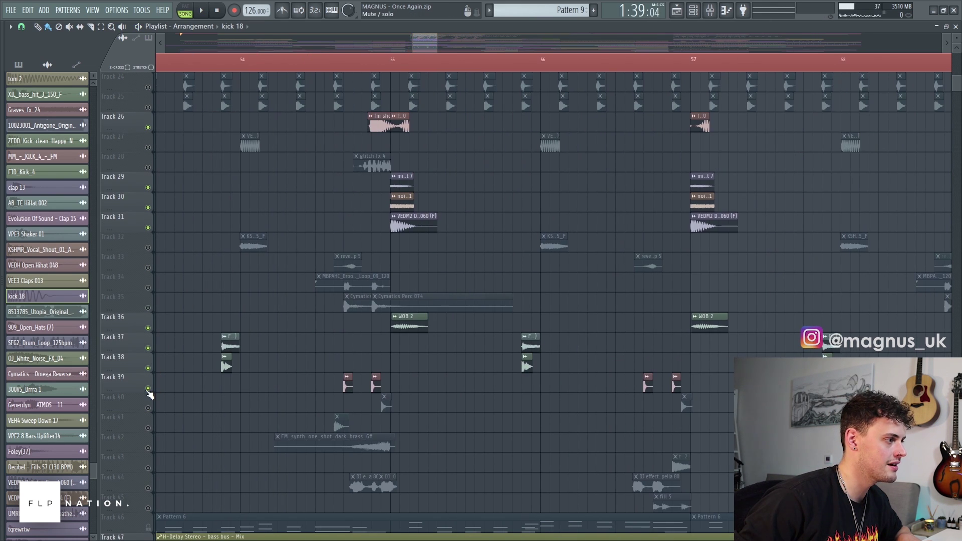
{"action": "left_click", "coordinate": [148, 448]}
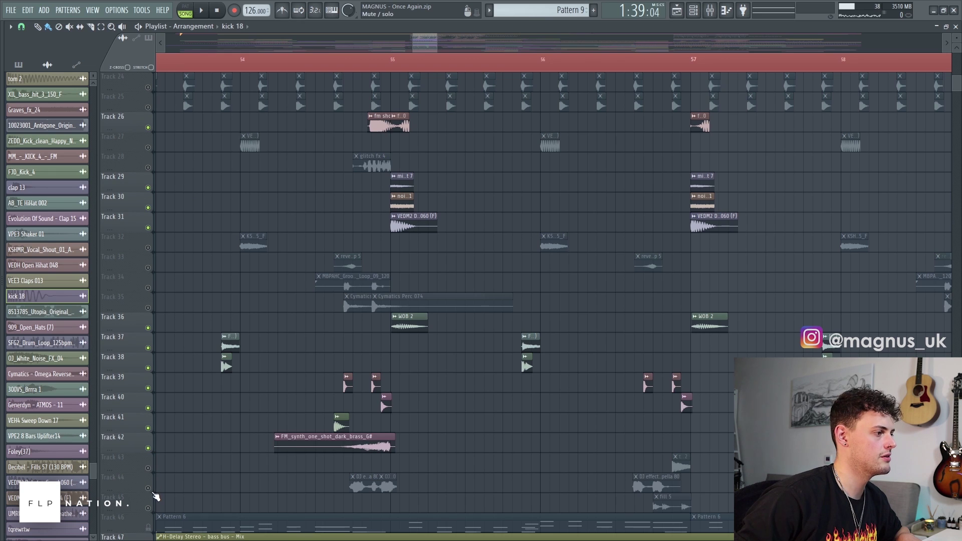
{"action": "left_click", "coordinate": [148, 489]}
{"action": "left_click_drag", "start_coordinate": [147, 308], "coordinate": [148, 250]}
{"action": "left_click", "coordinate": [148, 148]}
{"action": "left_click", "coordinate": [149, 168]}
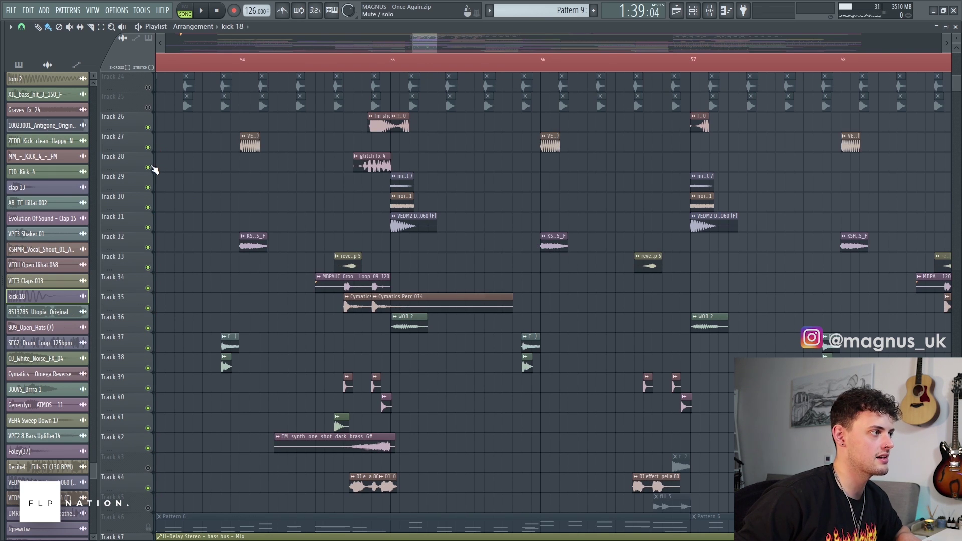
- Play the effect layers from the start of the drop and unmute Tracks 43 and 45 during playback
{"action": "scroll", "coordinate": [178, 203], "scroll_direction": "down", "scroll_amount": 4}
{"action": "left_click_drag", "start_coordinate": [441, 46], "coordinate": [441, 38]}
{"action": "scroll", "coordinate": [350, 358], "scroll_direction": "down", "scroll_amount": 3}
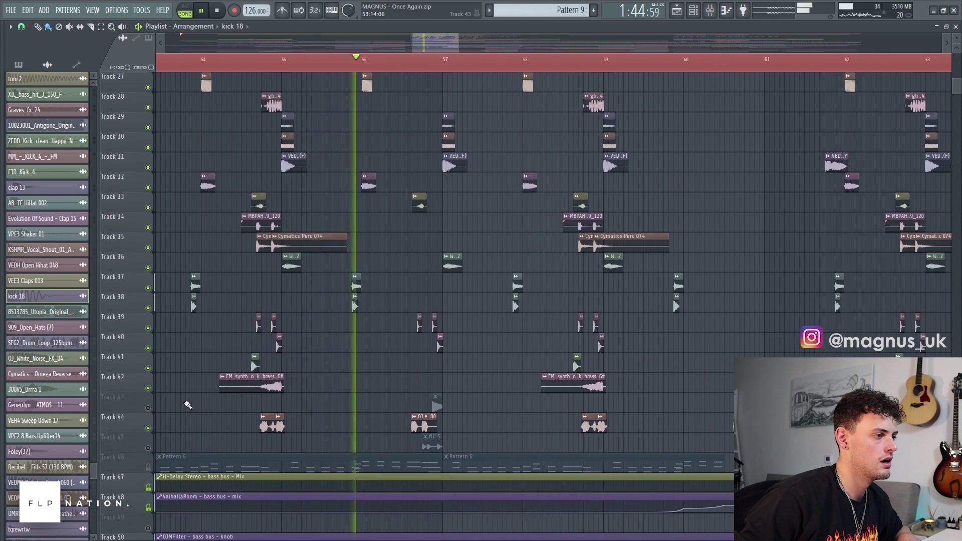
{"action": "left_click", "coordinate": [148, 408]}
{"action": "left_click", "coordinate": [148, 448]}
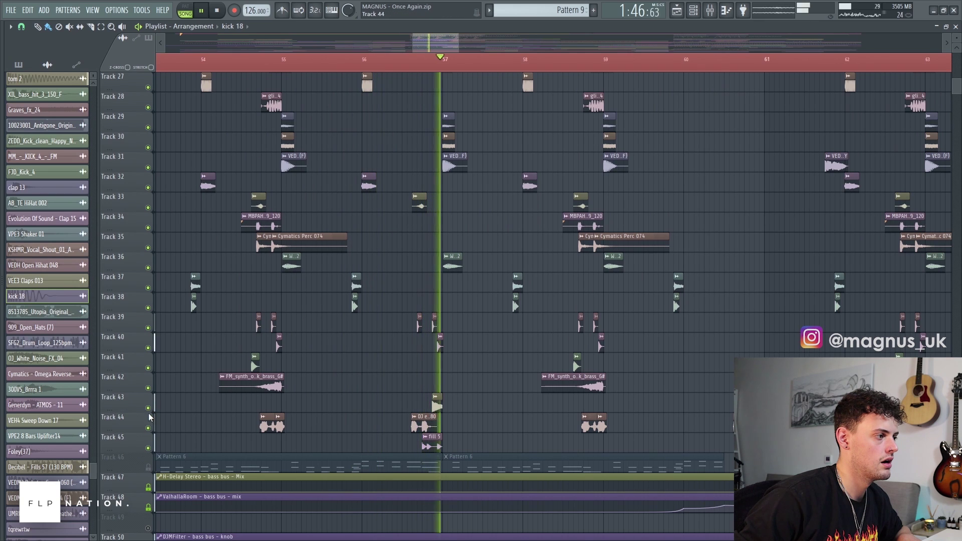
{"action": "scroll", "coordinate": [514, 295], "scroll_direction": "down", "scroll_amount": 2}
{"action": "scroll", "coordinate": [684, 313], "scroll_direction": "up", "scroll_amount": 2}
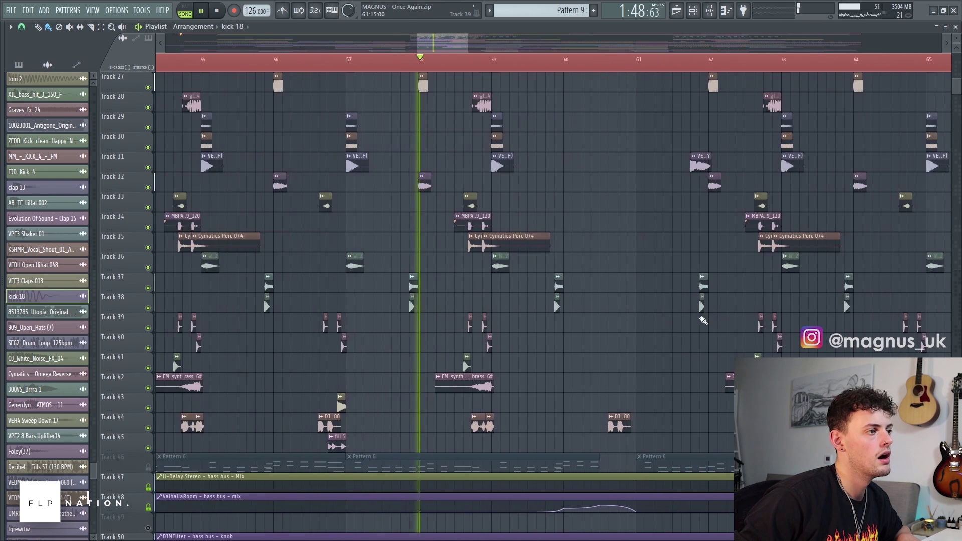
{"action": "mouse_move", "coordinate": [448, 44]}
{"action": "left_mouse_down"}
{"action": "mouse_move", "coordinate": [464, 44]}
{"action": "mouse_move", "coordinate": [419, 46]}
{"action": "mouse_move", "coordinate": [434, 47]}
{"action": "left_mouse_up"}
{"action": "key", "text": "space"}
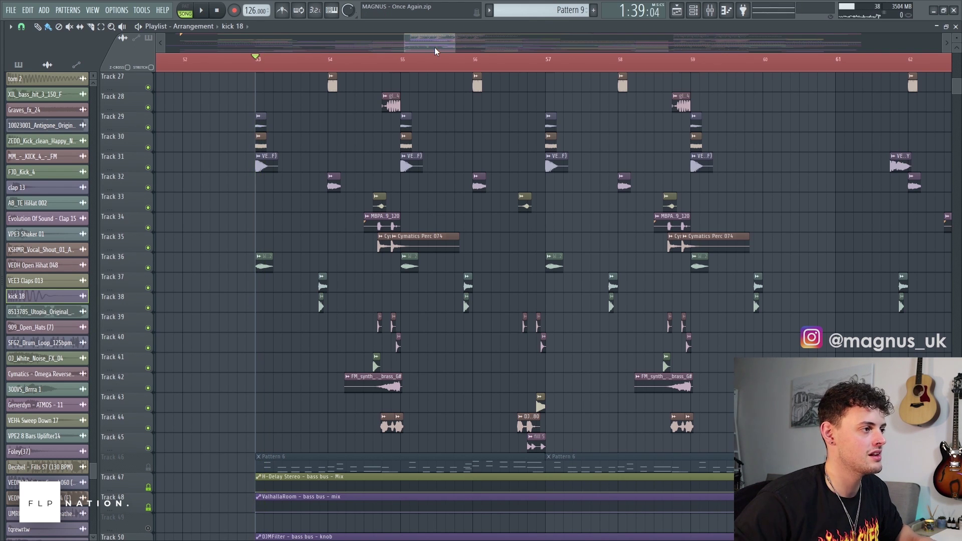
- Play the drop from bar 53 with all drum and effect layers active, looking over the tracks from the kicks to the effects
{"action": "mouse_move", "coordinate": [435, 47]}
{"action": "left_mouse_down"}
{"action": "mouse_move", "coordinate": [485, 53]}
{"action": "mouse_move", "coordinate": [420, 38]}
{"action": "mouse_move", "coordinate": [439, 49]}
{"action": "mouse_move", "coordinate": [482, 50]}
{"action": "mouse_move", "coordinate": [434, 52]}
{"action": "left_mouse_up"}
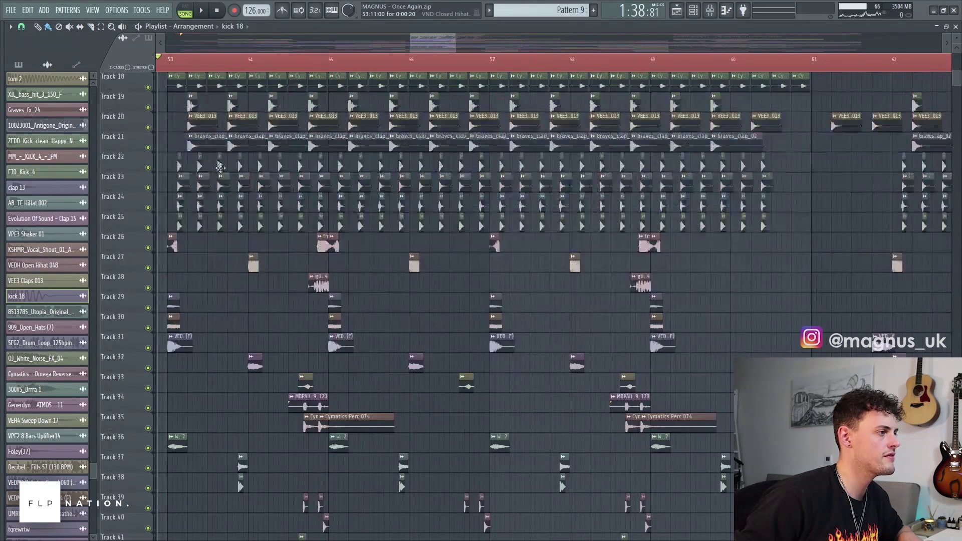
{"action": "key", "text": "space"}
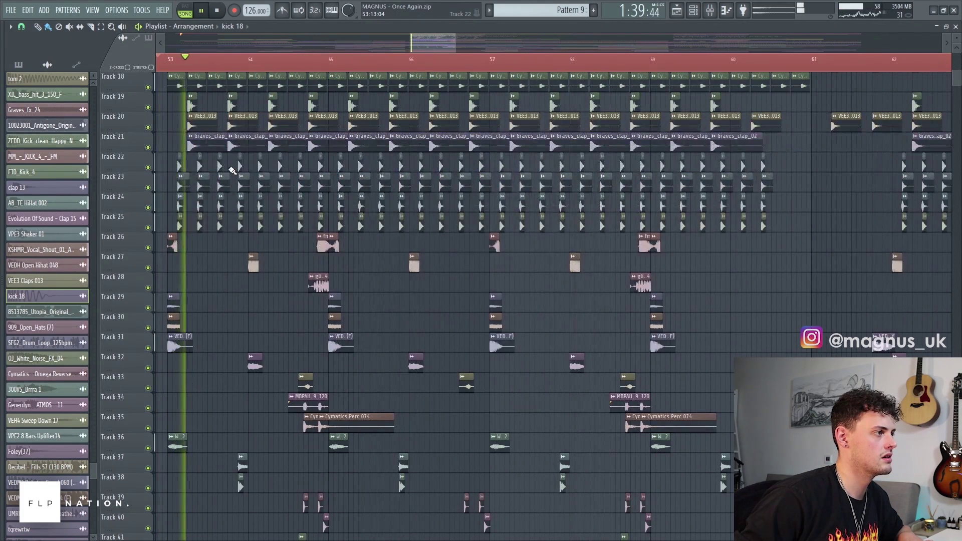
{"action": "scroll", "coordinate": [223, 168], "scroll_direction": "down", "scroll_amount": 5}
{"action": "left_click_drag", "start_coordinate": [433, 43], "coordinate": [435, 43]}
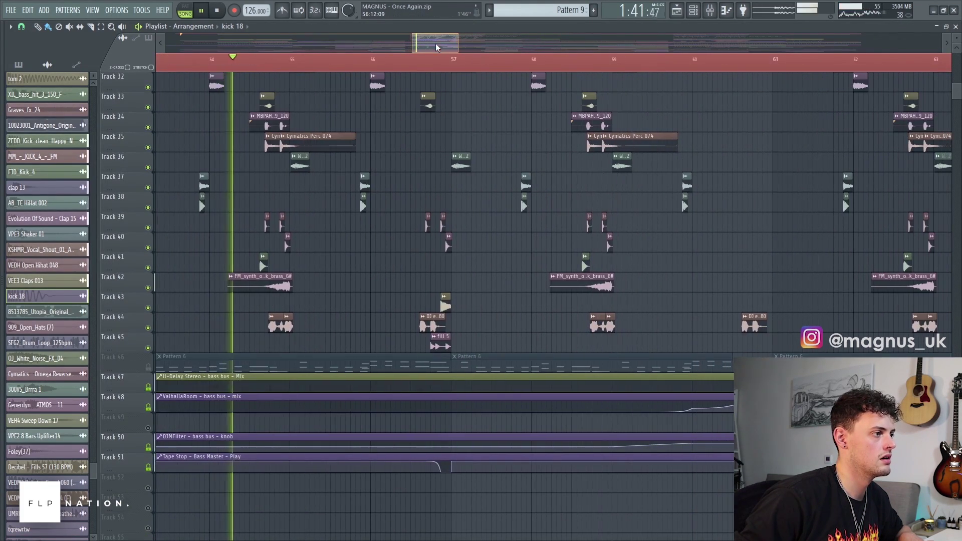
{"action": "scroll", "coordinate": [350, 221], "scroll_direction": "down", "scroll_amount": 5}
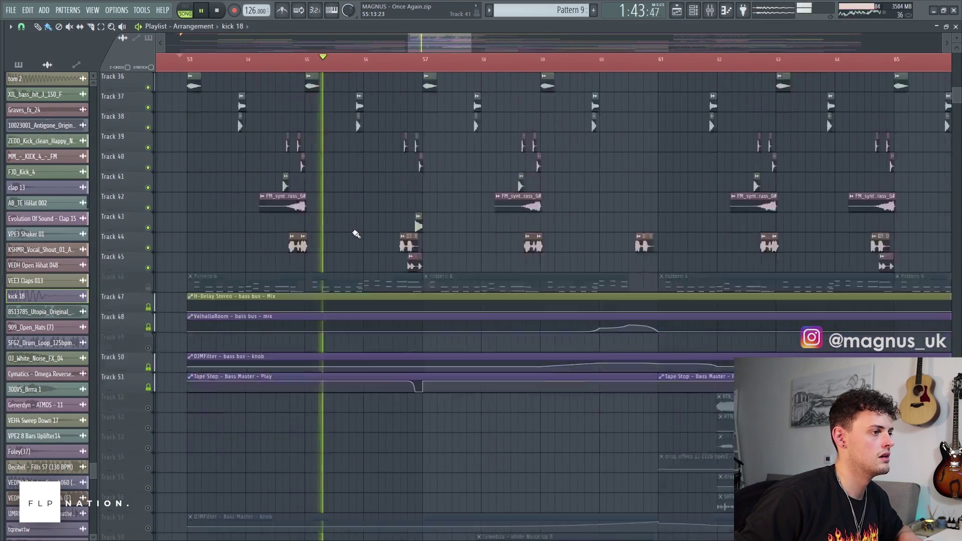
{"action": "scroll", "coordinate": [367, 212], "scroll_direction": "up", "scroll_amount": 10}
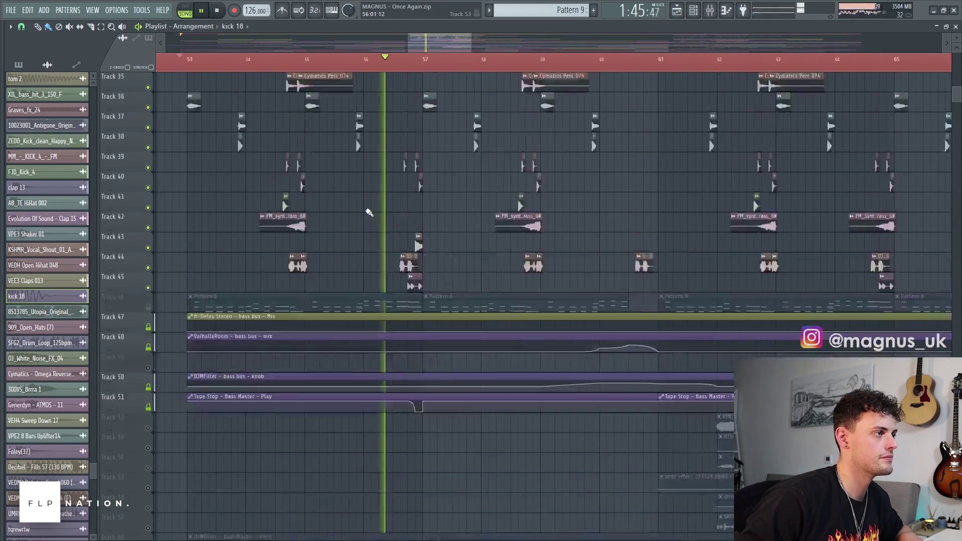
{"action": "scroll", "coordinate": [368, 212], "scroll_direction": "up", "scroll_amount": 6}
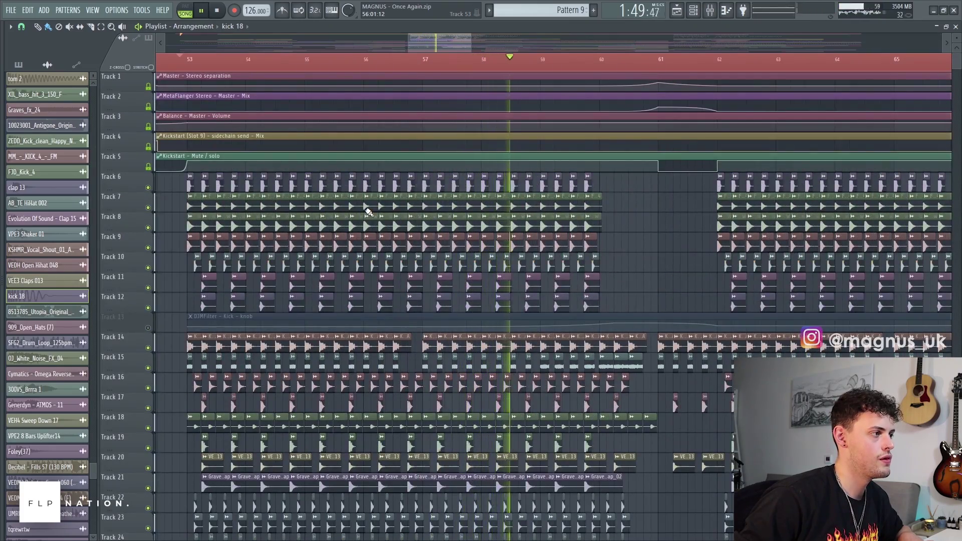
{"action": "scroll", "coordinate": [368, 211], "scroll_direction": "down", "scroll_amount": 2}
{"action": "scroll", "coordinate": [368, 211], "scroll_direction": "down", "scroll_amount": 7}
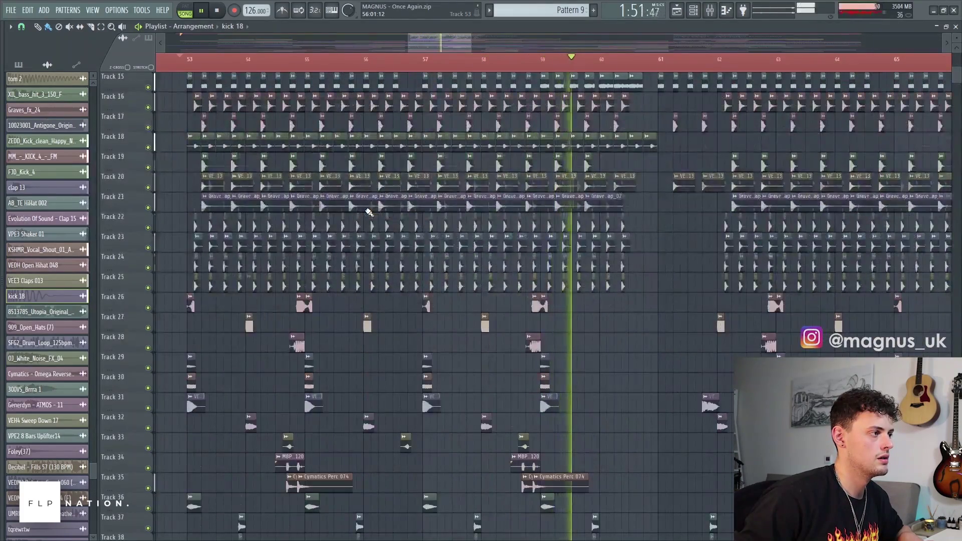
{"action": "scroll", "coordinate": [368, 211], "scroll_direction": "down", "scroll_amount": 17}
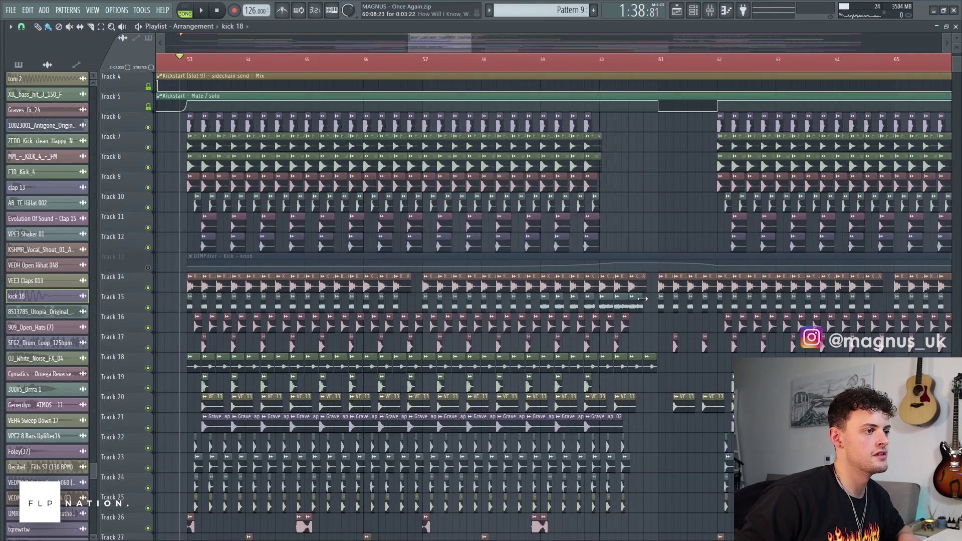
- Inspect the channel settings of the How Will I Know a capella chop on Track 15 at bar 53
{"action": "left_click_drag", "start_coordinate": [648, 292], "coordinate": [186, 316]}
{"action": "key", "text": "ctrl+d"}
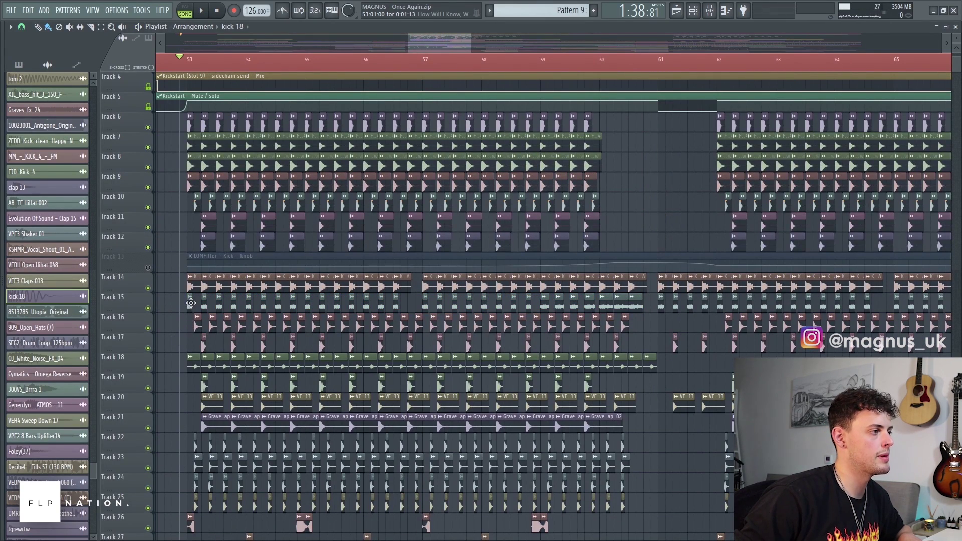
{"action": "scroll", "coordinate": [191, 303], "scroll_direction": "up", "scroll_amount": 10}
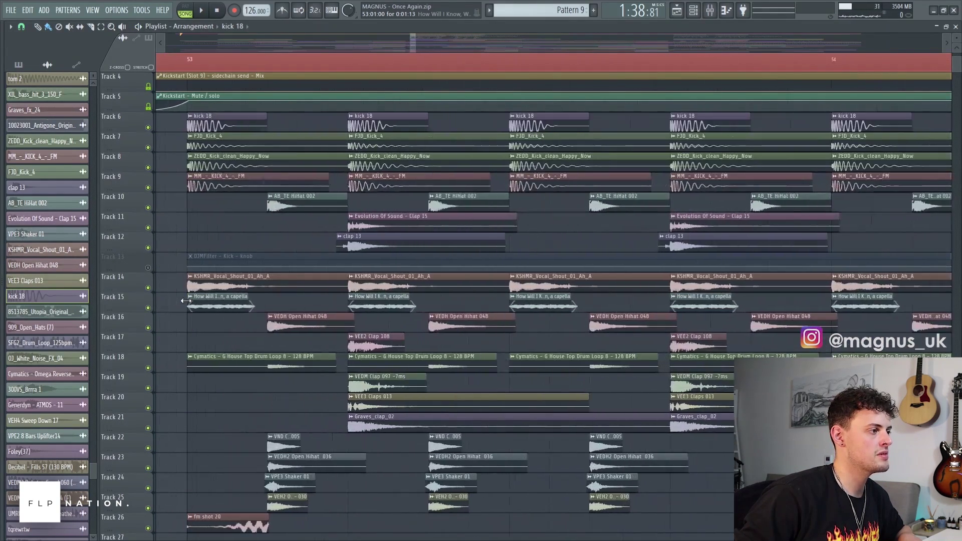
{"action": "left_click", "coordinate": [218, 302]}
{"action": "double_click", "coordinate": [218, 302]}
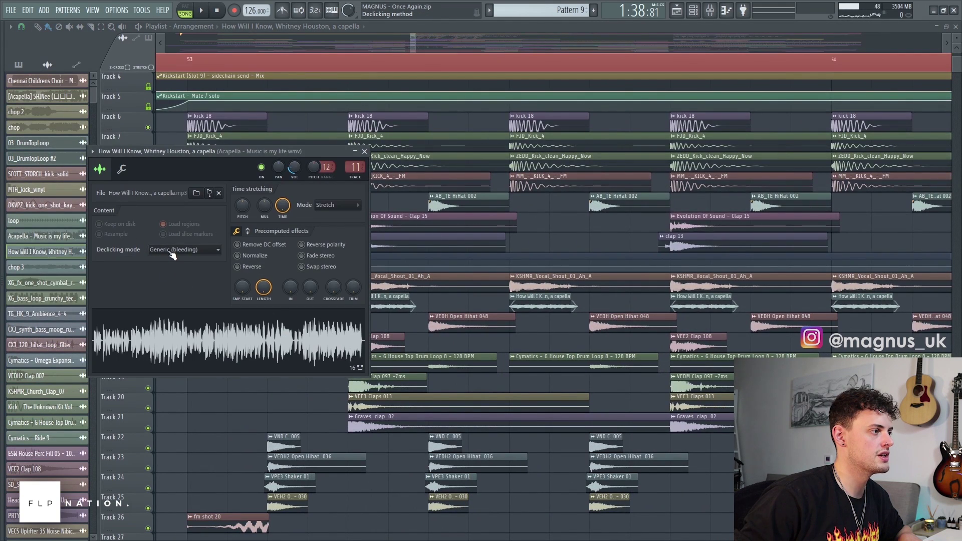
{"action": "left_click", "coordinate": [365, 151]}
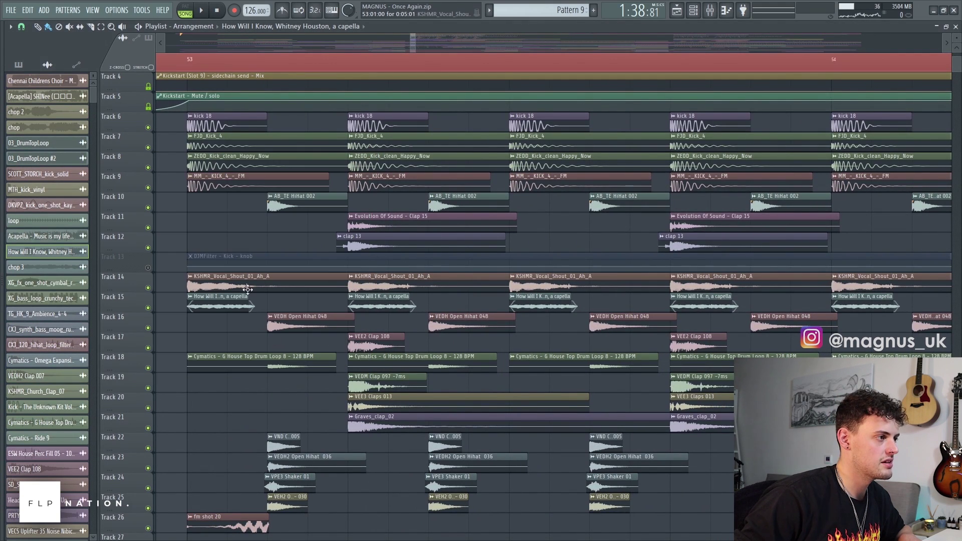
- Play the section from about bar 58 into the break at bar 61 to hear the Track 15 a capella chops lengthen
{"action": "key", "text": "space"}
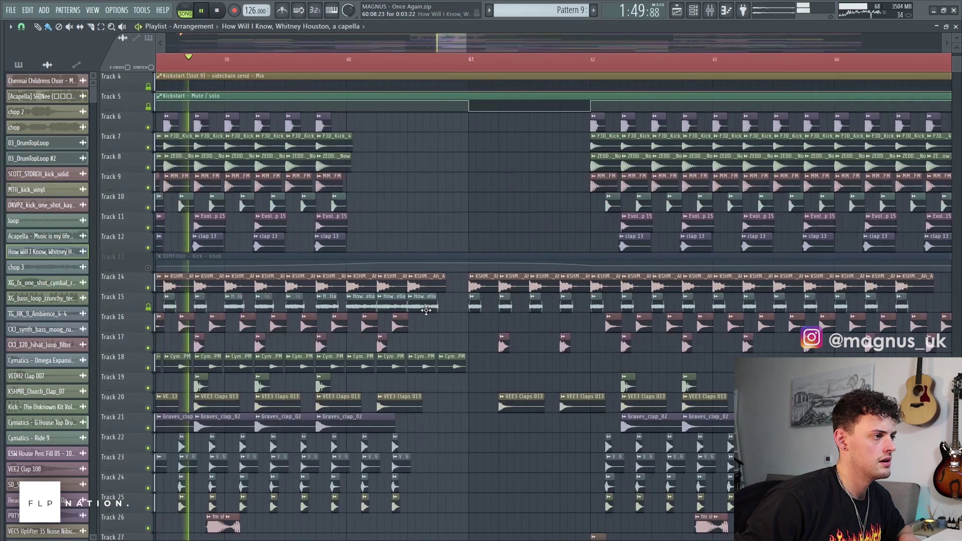
{"action": "left_click_drag", "start_coordinate": [443, 295], "coordinate": [233, 311]}
{"action": "key", "text": "space"}
{"action": "left_click", "coordinate": [471, 197], "text": "ctrl"}
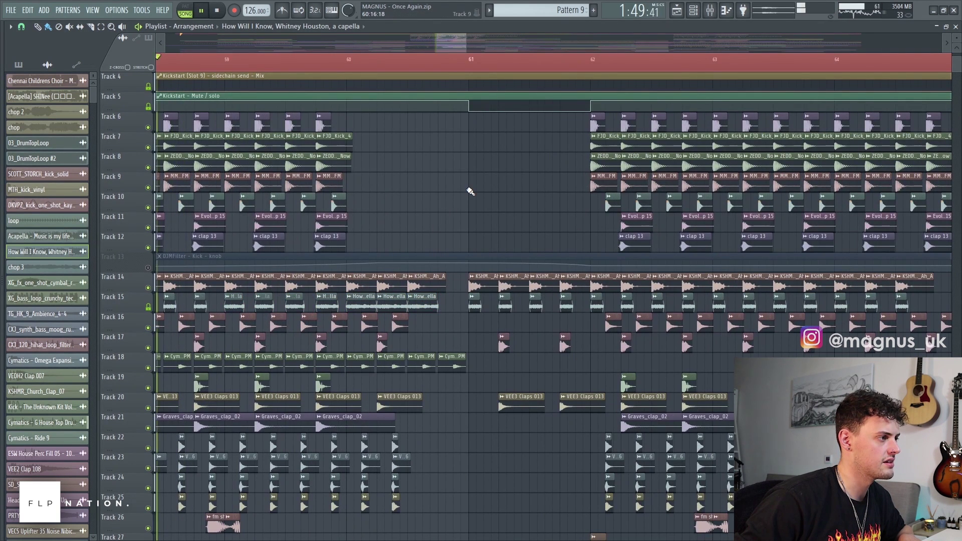
{"action": "scroll", "coordinate": [435, 247], "scroll_direction": "up", "scroll_amount": 1}
{"action": "scroll", "coordinate": [434, 246], "scroll_direction": "up", "scroll_amount": 1}
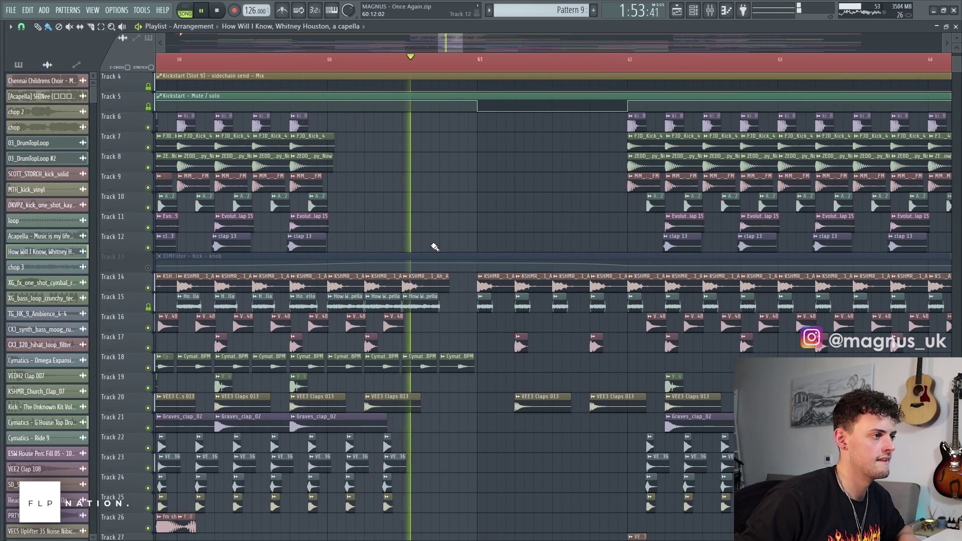
{"action": "key", "text": "space"}
- Locate the a capella chops' mixer insert 11 and examine the curves of both its Fruity parametric EQ 2 effects
{"action": "scroll", "coordinate": [434, 246], "scroll_direction": "up", "scroll_amount": 1}
{"action": "scroll", "coordinate": [434, 246], "scroll_direction": "down", "scroll_amount": 6}
{"action": "scroll", "coordinate": [435, 246], "scroll_direction": "down", "scroll_amount": 6}
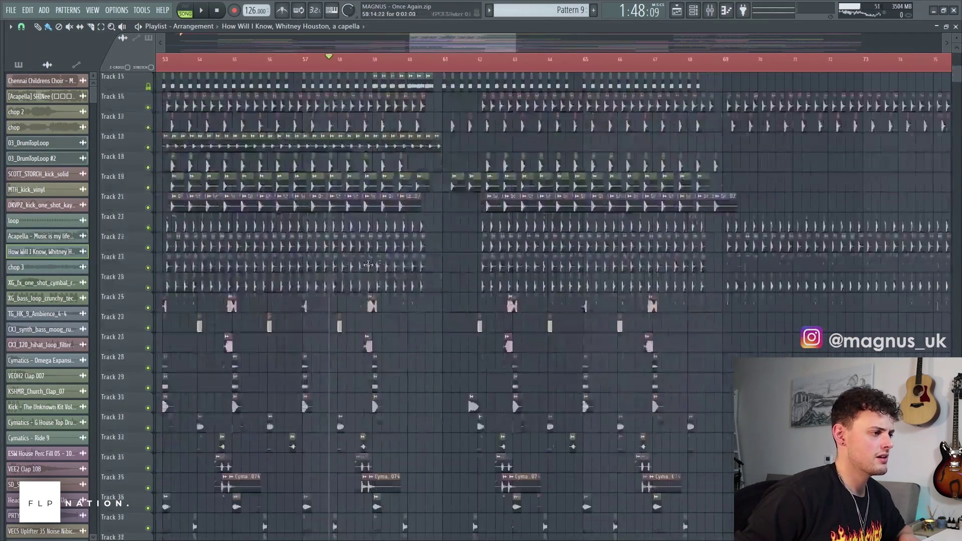
{"action": "left_click_drag", "start_coordinate": [456, 43], "coordinate": [452, 45]}
{"action": "scroll", "coordinate": [360, 325], "scroll_direction": "down", "scroll_amount": 3}
{"action": "scroll", "coordinate": [373, 301], "scroll_direction": "up", "scroll_amount": 7}
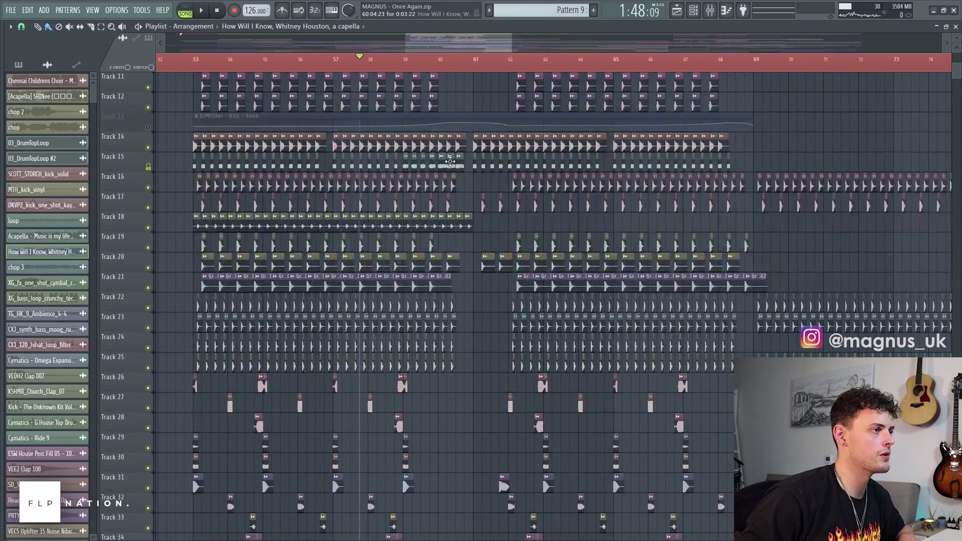
{"action": "double_click", "coordinate": [450, 160]}
{"action": "left_click", "coordinate": [720, 9]}
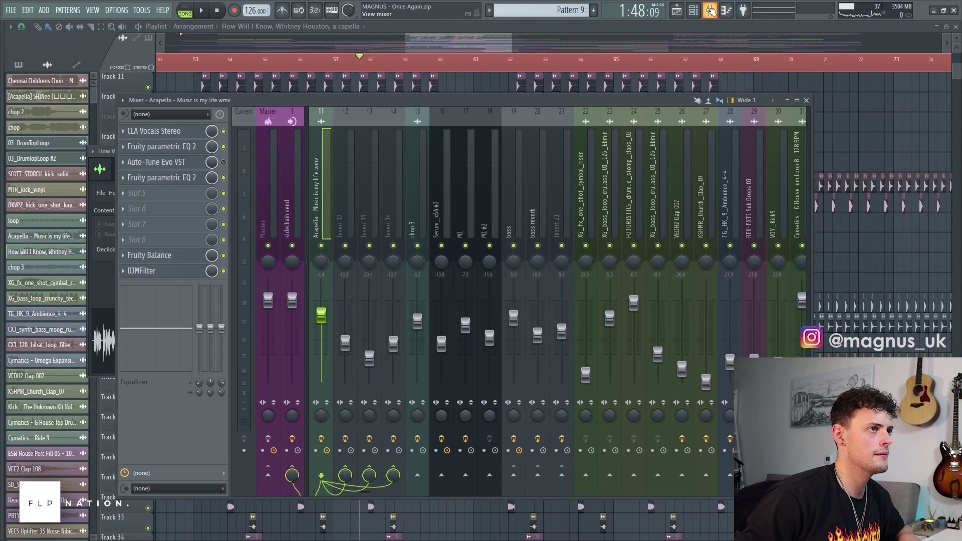
{"action": "left_click", "coordinate": [177, 146]}
{"action": "left_click_drag", "start_coordinate": [255, 160], "coordinate": [456, 162]}
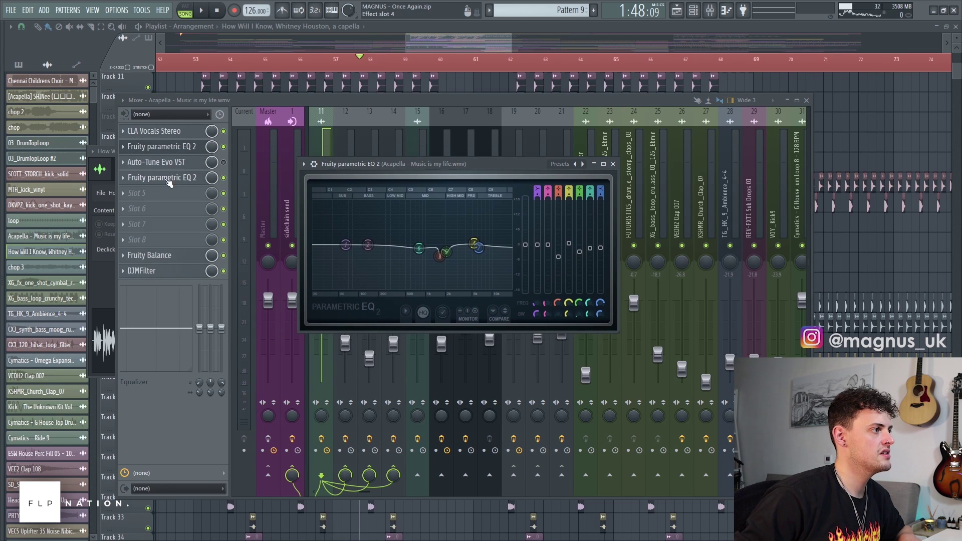
{"action": "left_click", "coordinate": [169, 180]}
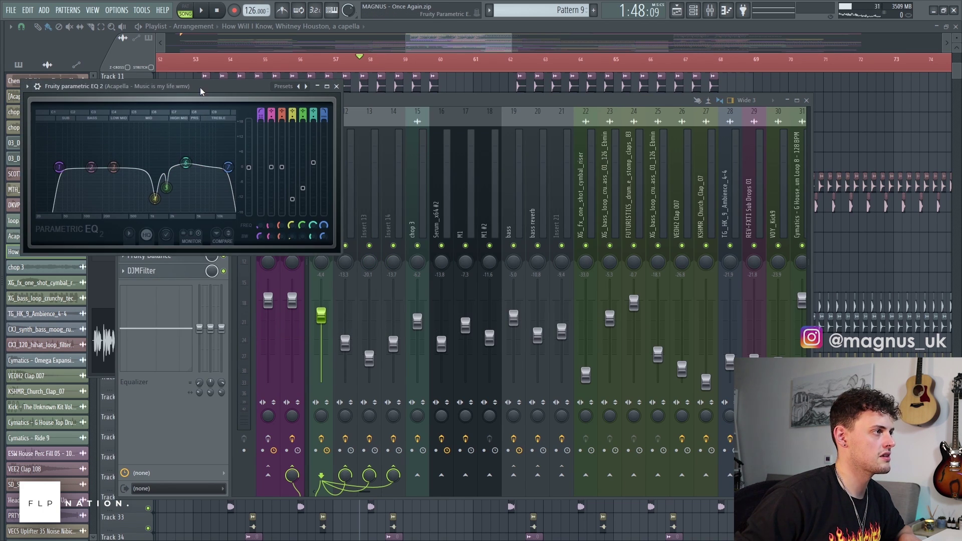
{"action": "left_click_drag", "start_coordinate": [201, 86], "coordinate": [541, 130]}
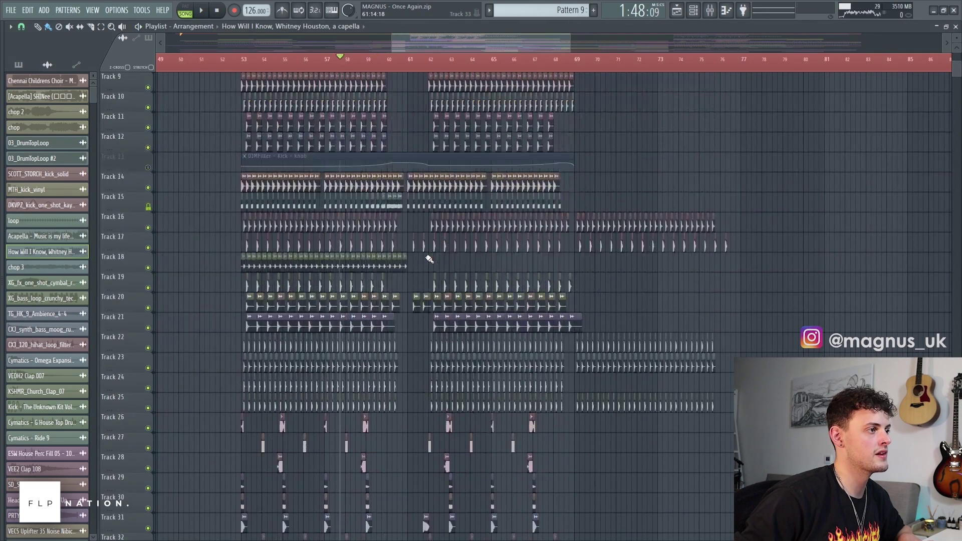
- Unmute the Cymatics white noise riser on Track 59 before bar 61 and play it
{"action": "scroll", "coordinate": [430, 258], "scroll_direction": "down", "scroll_amount": 2}
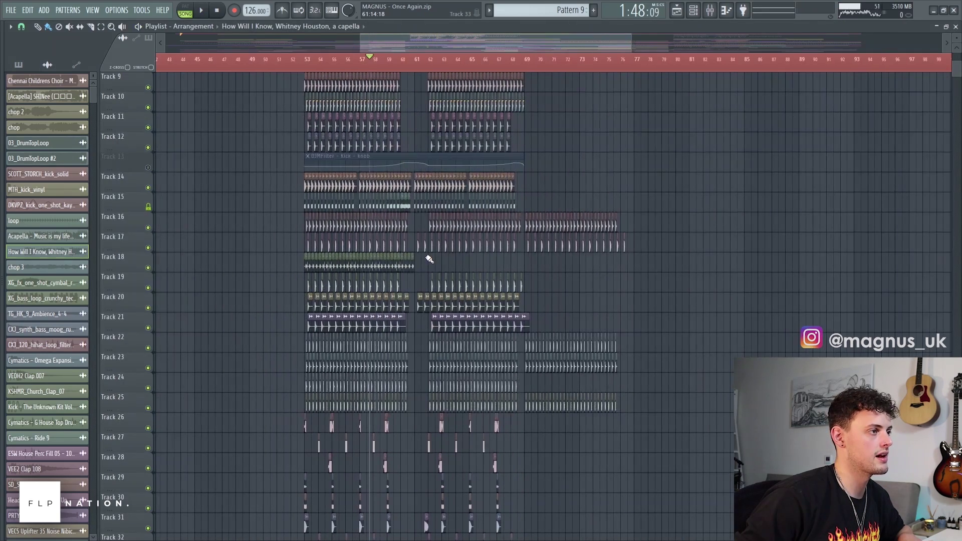
{"action": "scroll", "coordinate": [428, 245], "scroll_direction": "down", "scroll_amount": 10}
{"action": "mouse_move", "coordinate": [461, 46]}
{"action": "left_mouse_down"}
{"action": "mouse_move", "coordinate": [498, 49]}
{"action": "mouse_move", "coordinate": [446, 38]}
{"action": "left_mouse_up"}
{"action": "scroll", "coordinate": [312, 286], "scroll_direction": "down", "scroll_amount": 1}
{"action": "scroll", "coordinate": [312, 285], "scroll_direction": "up", "scroll_amount": 1}
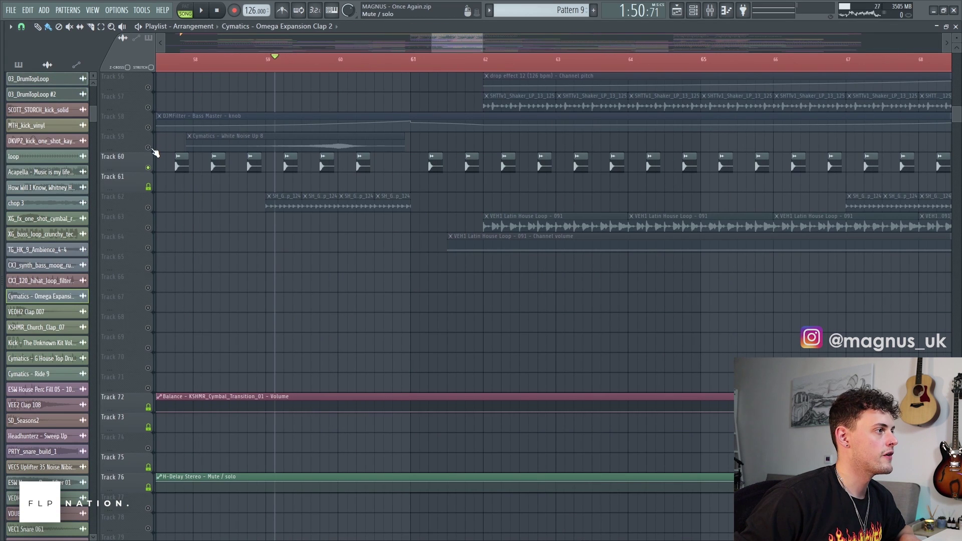
{"action": "left_click", "coordinate": [149, 148]}
{"action": "key", "text": "space"}
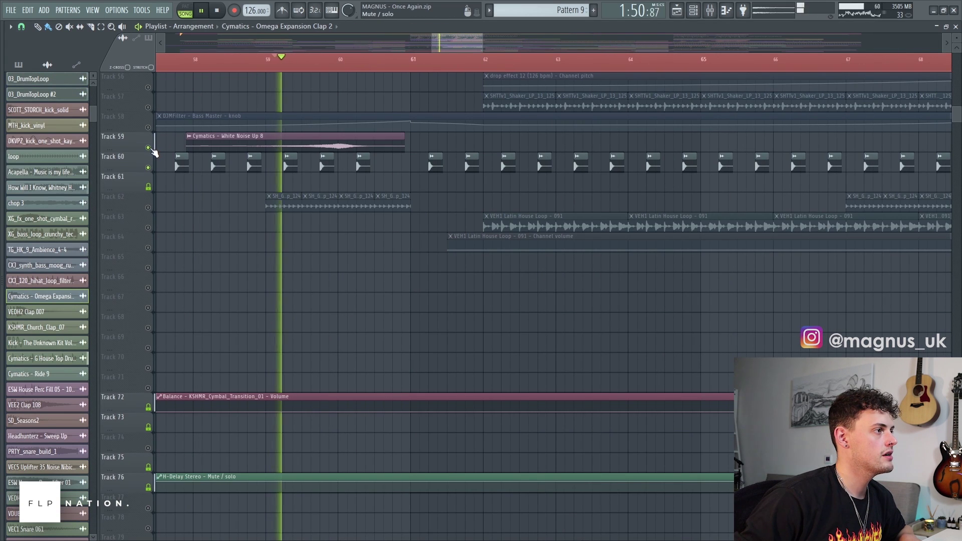
- Unmute the snare roll loop on Track 62, play it and open its channel settings
{"action": "left_click", "coordinate": [148, 207]}
{"action": "key", "text": "space"}
{"action": "key", "text": "space"}
{"action": "key", "text": "space"}
{"action": "double_click", "coordinate": [294, 202]}
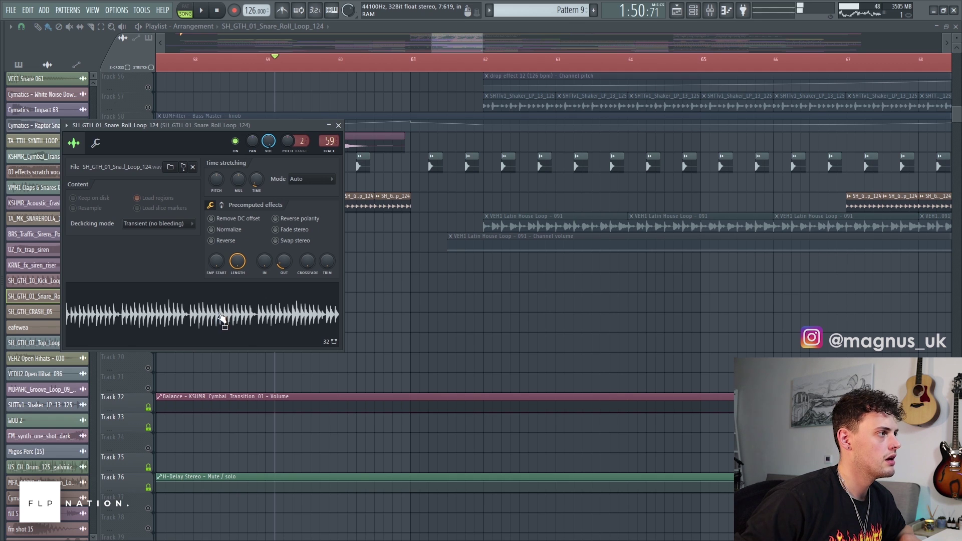
- Look through the playlist tracks around bars 61 to 69 for the drop layers that are still muted
{"action": "left_click_drag", "start_coordinate": [451, 36], "coordinate": [466, 46]}
{"action": "scroll", "coordinate": [470, 123], "scroll_direction": "up", "scroll_amount": 3}
{"action": "left_click", "coordinate": [186, 59]}
{"action": "scroll", "coordinate": [204, 146], "scroll_direction": "up", "scroll_amount": 5}
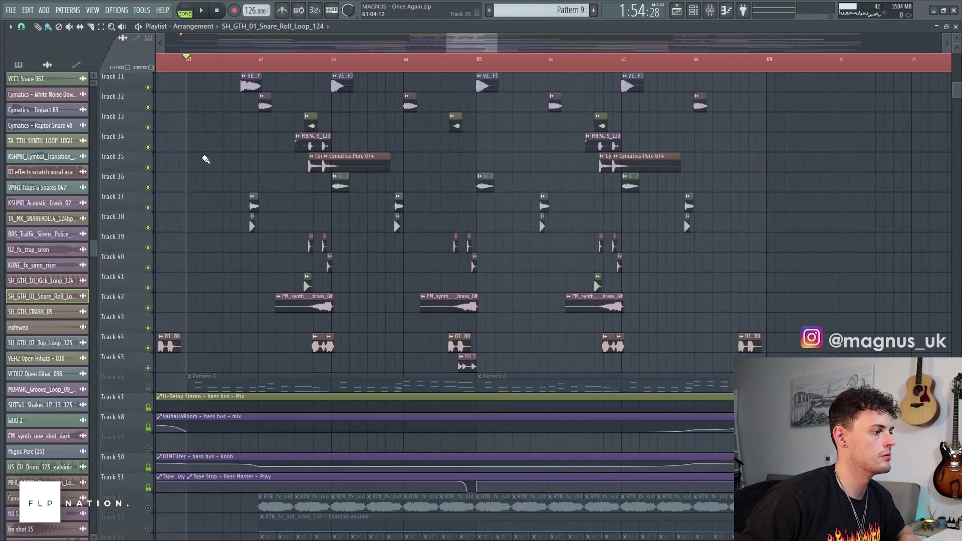
{"action": "scroll", "coordinate": [235, 313], "scroll_direction": "down", "scroll_amount": 3}
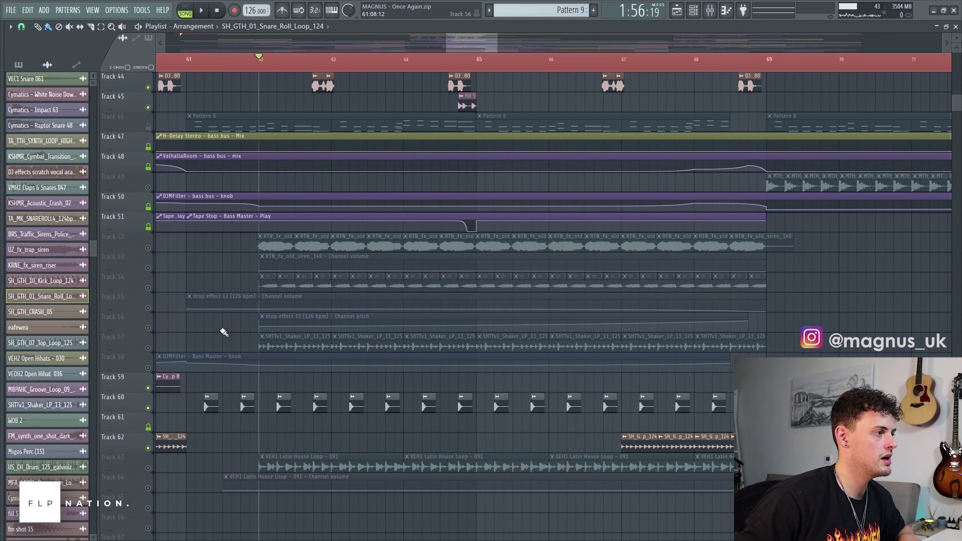
{"action": "scroll", "coordinate": [194, 344], "scroll_direction": "down", "scroll_amount": 1}
{"action": "scroll", "coordinate": [203, 323], "scroll_direction": "up", "scroll_amount": 12}
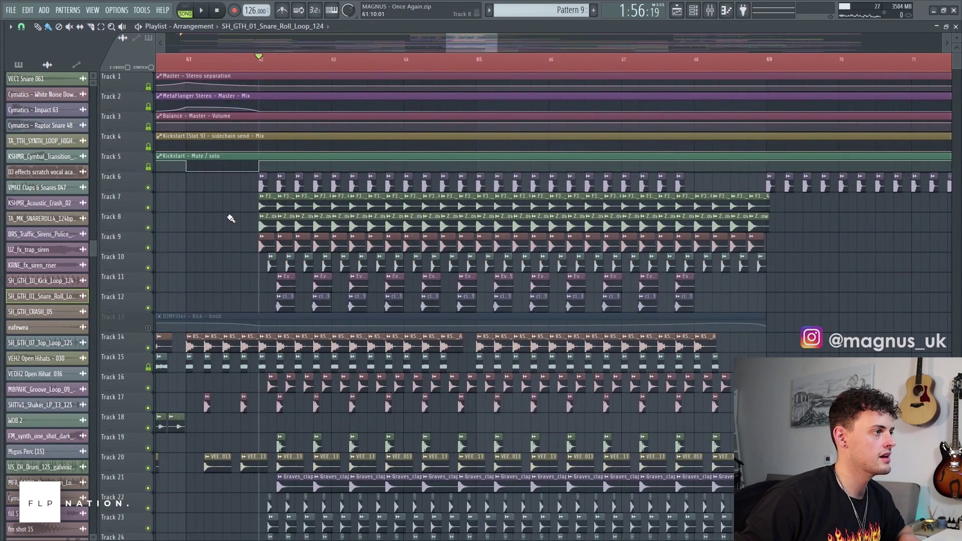
{"action": "scroll", "coordinate": [231, 219], "scroll_direction": "down", "scroll_amount": 12}
{"action": "scroll", "coordinate": [217, 165], "scroll_direction": "up", "scroll_amount": 2}
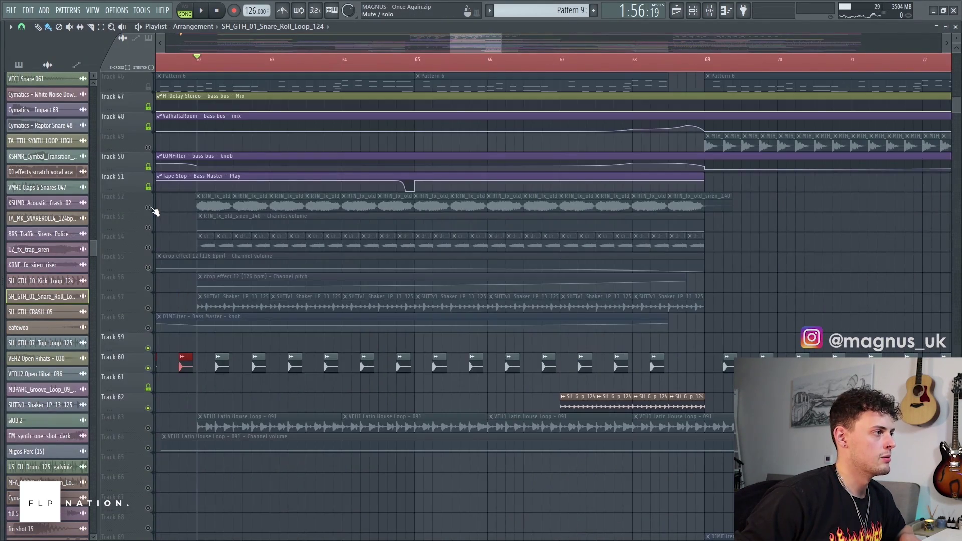
- Unmute the RTN_fx_old_siren_140 clips on Track 52, play them and open their channel settings
{"action": "left_click", "coordinate": [149, 208]}
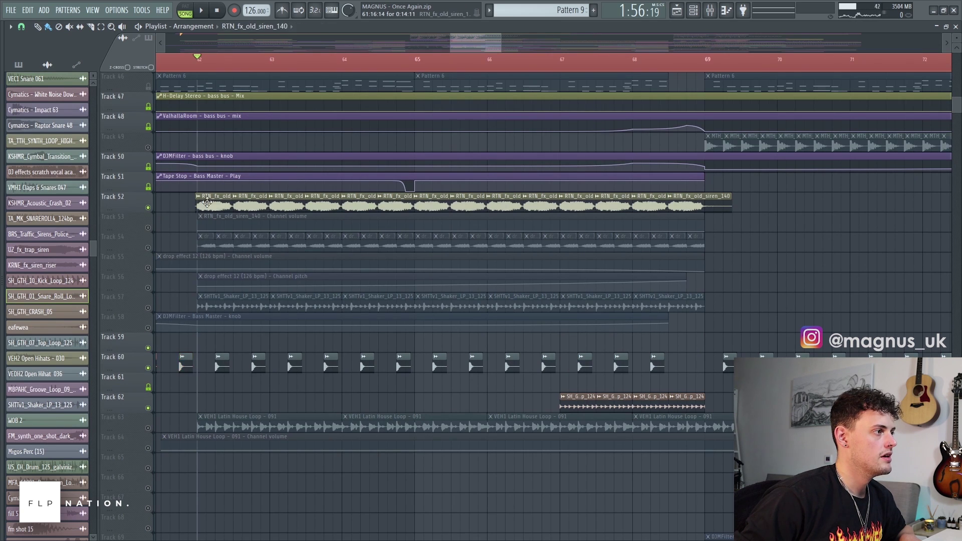
{"action": "double_click", "coordinate": [206, 202]}
{"action": "right_click", "coordinate": [774, 225]}
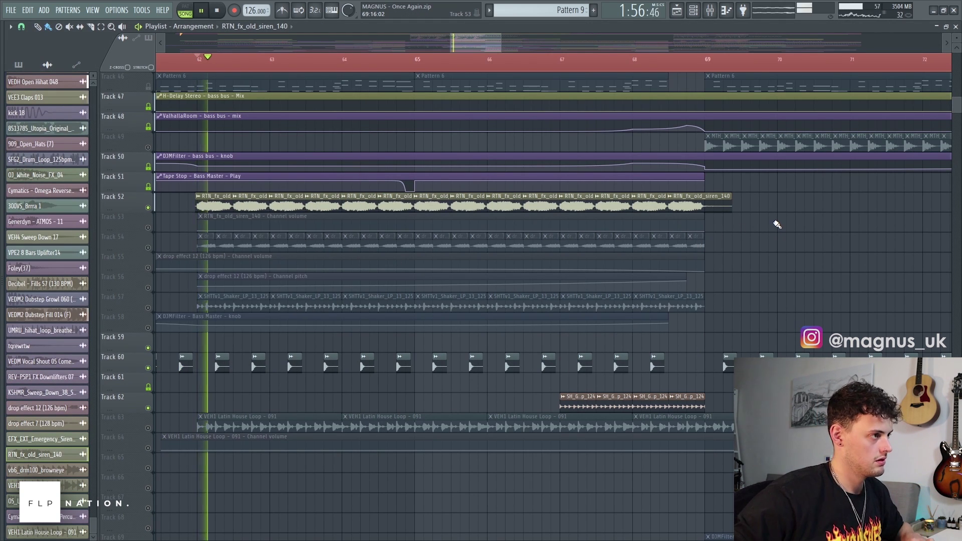
{"action": "double_click", "coordinate": [212, 207]}
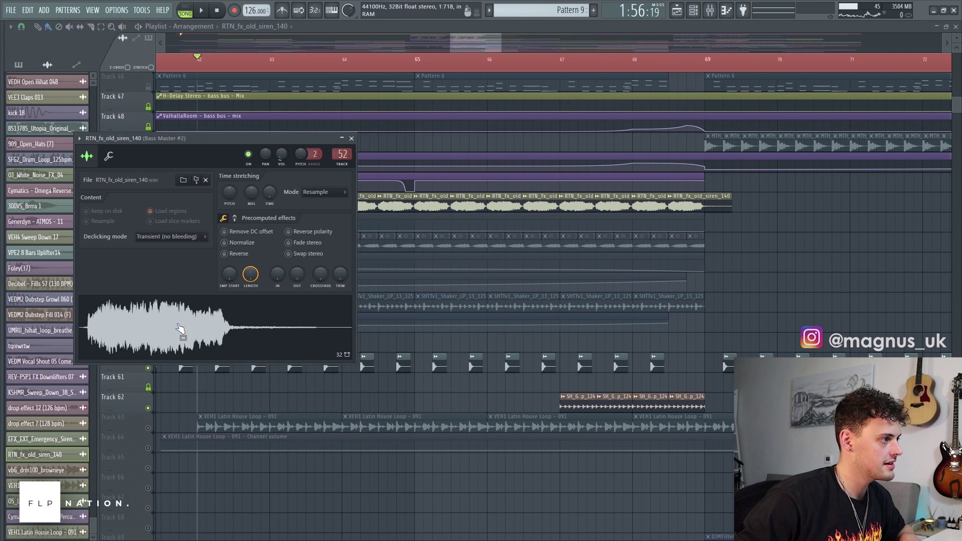
{"action": "key", "text": "Escape"}
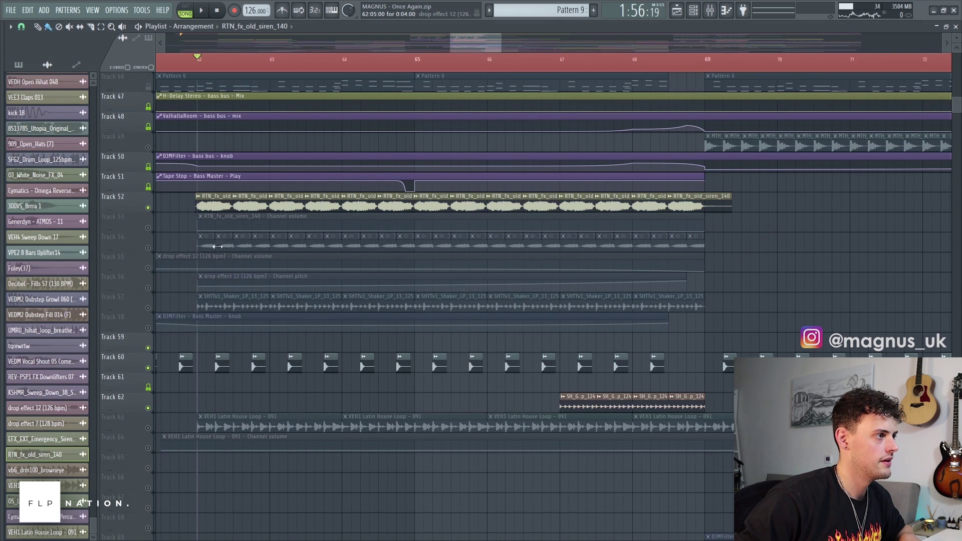
{"action": "double_click", "coordinate": [239, 204]}
{"action": "key", "text": "Escape"}
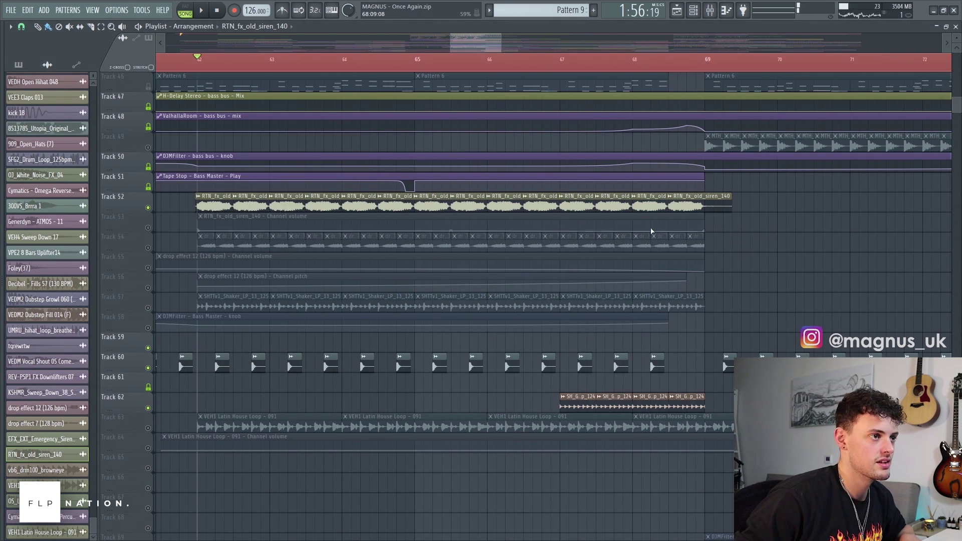
- Unmute the drop effect 12 clips on Track 54, view their channel settings and play them from bar 62
{"action": "left_click", "coordinate": [148, 248]}
{"action": "double_click", "coordinate": [221, 244]}
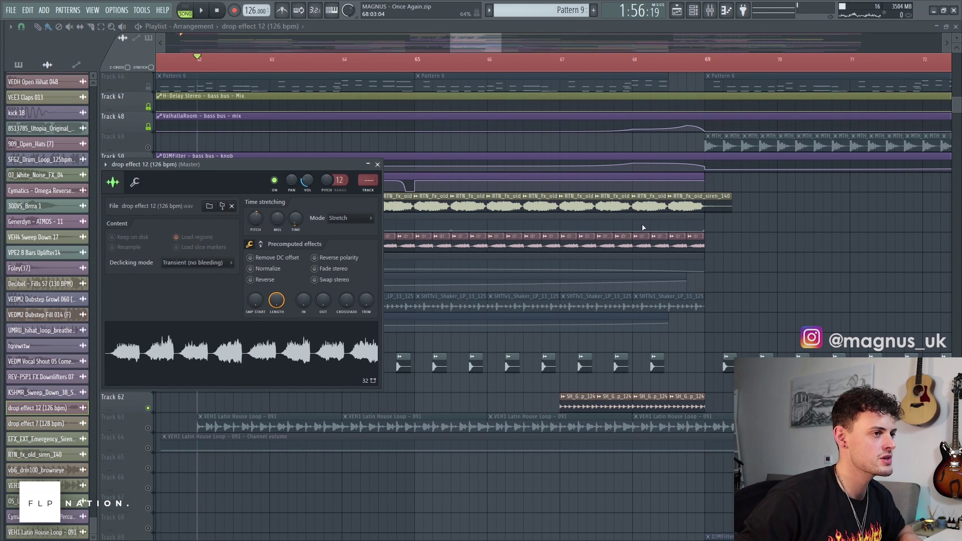
{"action": "left_click", "coordinate": [773, 247]}
{"action": "key", "text": "space"}
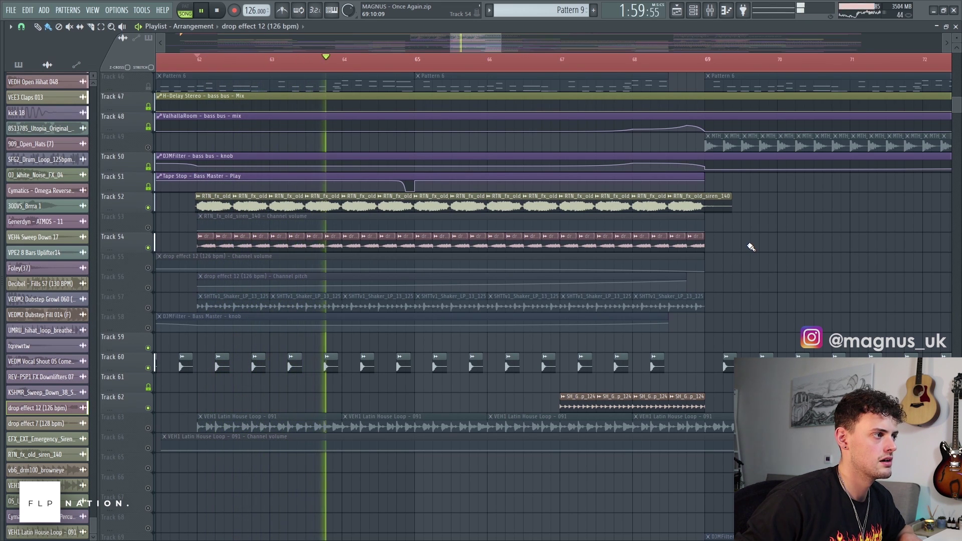
{"action": "key", "text": "space"}
- Unmute the Track 57 shaker loop and the drop effect 12 volume and pitch automations, and view the shaker's channel settings
{"action": "left_click", "coordinate": [150, 308]}
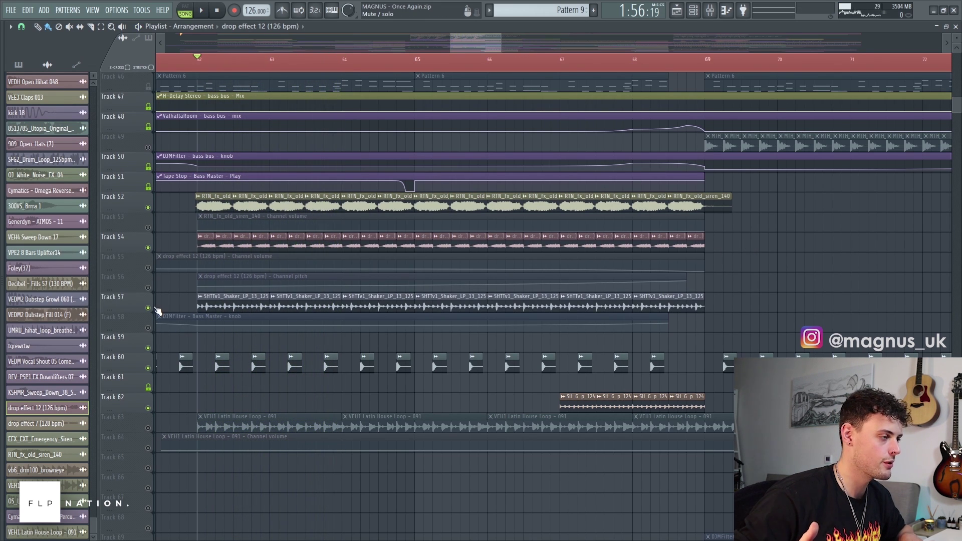
{"action": "left_click", "coordinate": [148, 288]}
{"action": "left_click", "coordinate": [148, 268]}
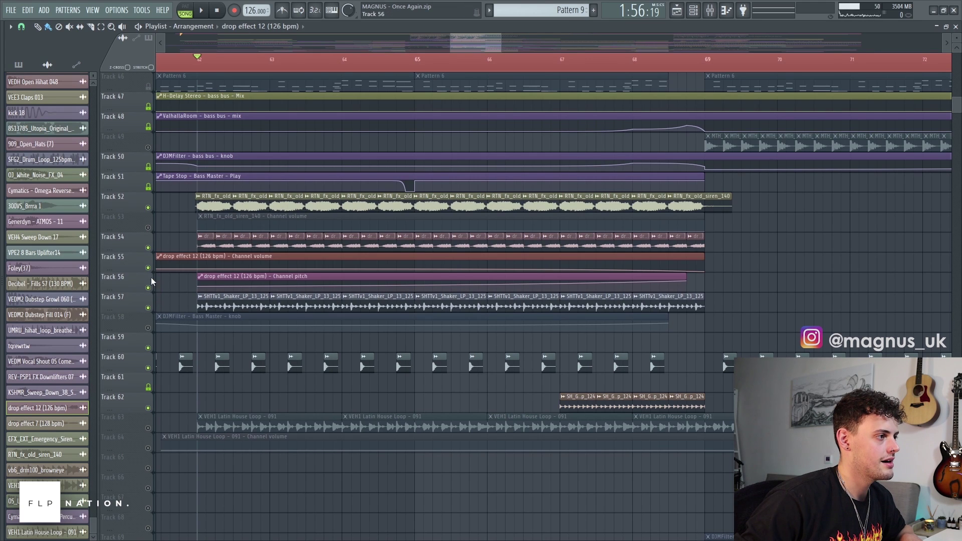
{"action": "double_click", "coordinate": [238, 305]}
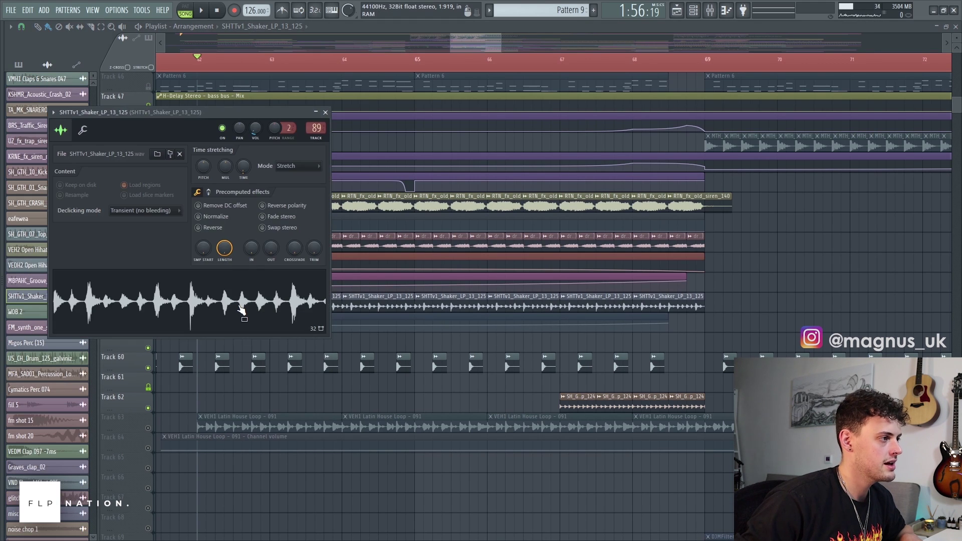
{"action": "left_click", "coordinate": [326, 112]}
- Unmute the VEH1 Latin House Loop on Track 63 with its Track 64 volume automation and open the loop's channel settings
{"action": "scroll", "coordinate": [201, 326], "scroll_direction": "down", "scroll_amount": 5}
{"action": "left_click", "coordinate": [147, 328]}
{"action": "double_click", "coordinate": [232, 327]}
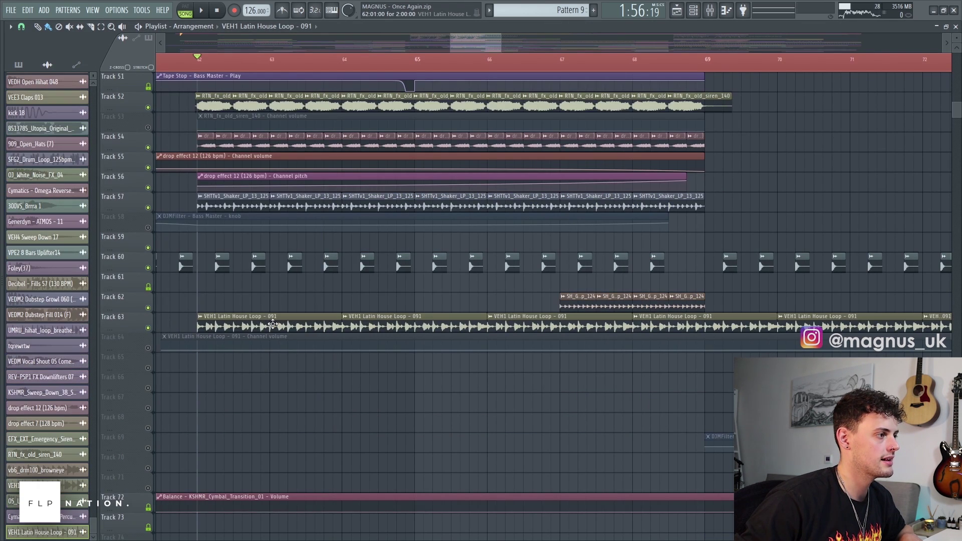
{"action": "left_click", "coordinate": [438, 284]}
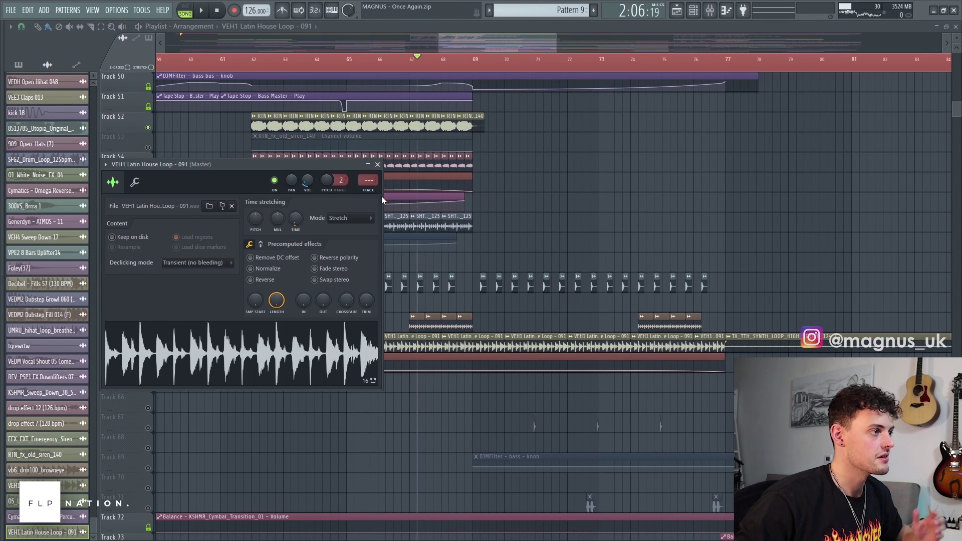
- Play the drop from just before bar 62 with the unmuted layers and look through all its playlist tracks
{"action": "mouse_move", "coordinate": [482, 41]}
{"action": "left_mouse_down"}
{"action": "mouse_move", "coordinate": [469, 39]}
{"action": "mouse_move", "coordinate": [480, 40]}
{"action": "left_mouse_up"}
{"action": "scroll", "coordinate": [489, 146], "scroll_direction": "up", "scroll_amount": 4}
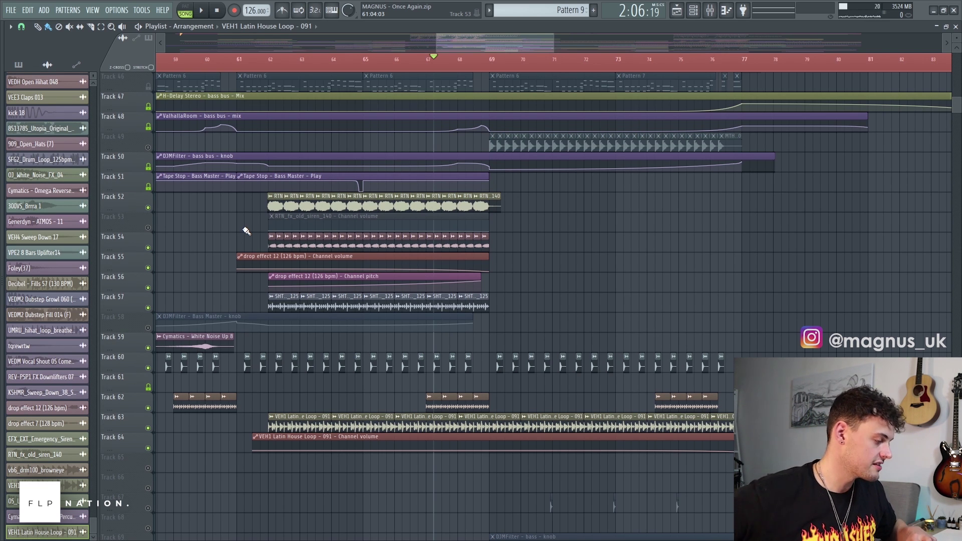
{"action": "scroll", "coordinate": [269, 200], "scroll_direction": "down", "scroll_amount": 7}
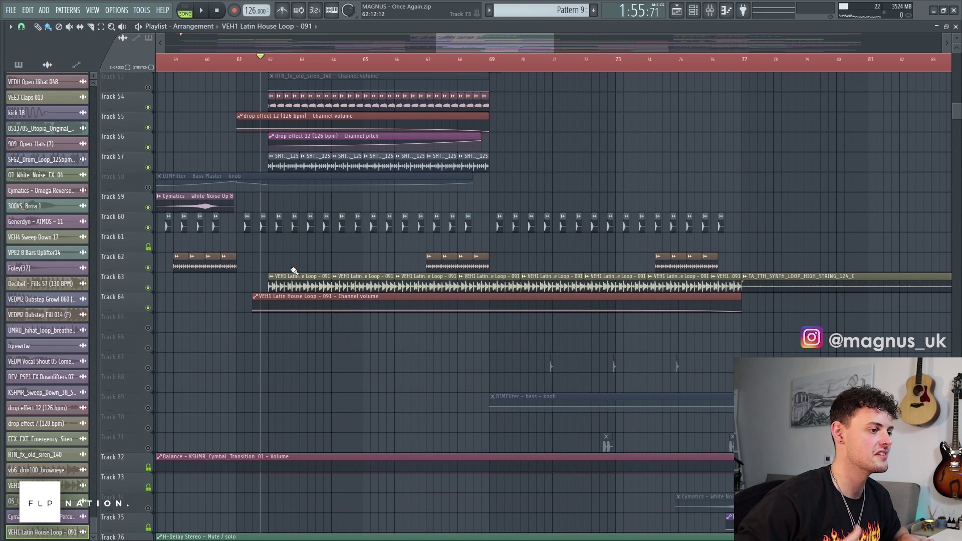
{"action": "scroll", "coordinate": [294, 271], "scroll_direction": "up", "scroll_amount": 19}
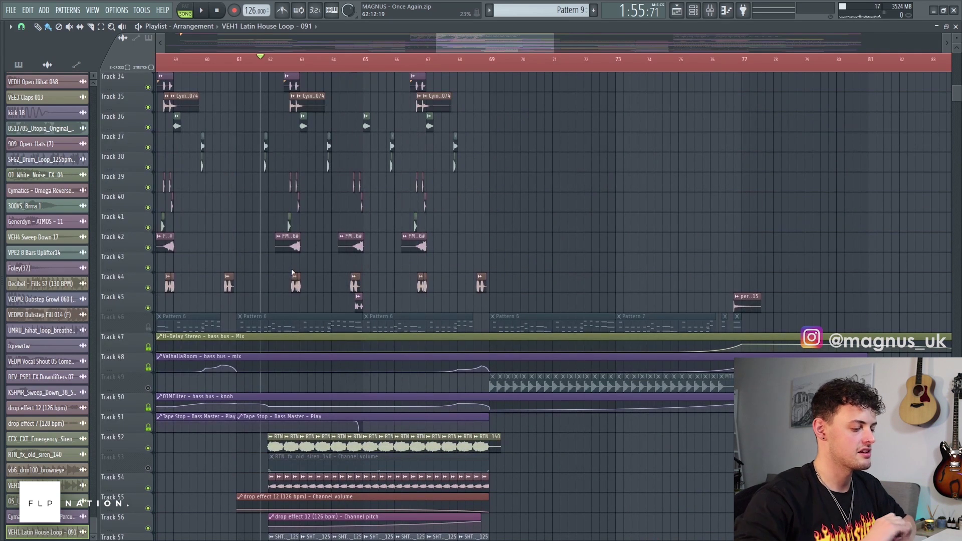
{"action": "scroll", "coordinate": [293, 272], "scroll_direction": "up", "scroll_amount": 5}
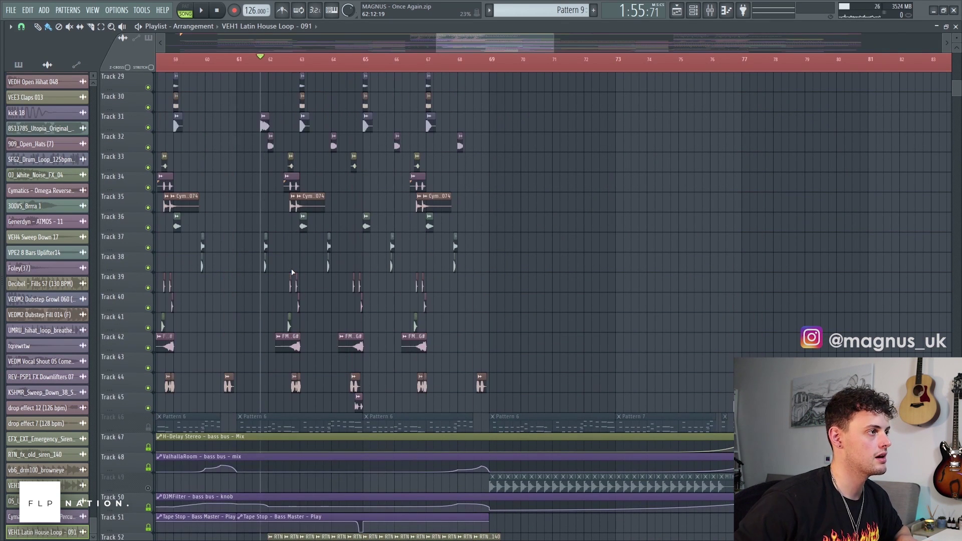
{"action": "key", "text": "space"}
{"action": "scroll", "coordinate": [292, 272], "scroll_direction": "up", "scroll_amount": 18}
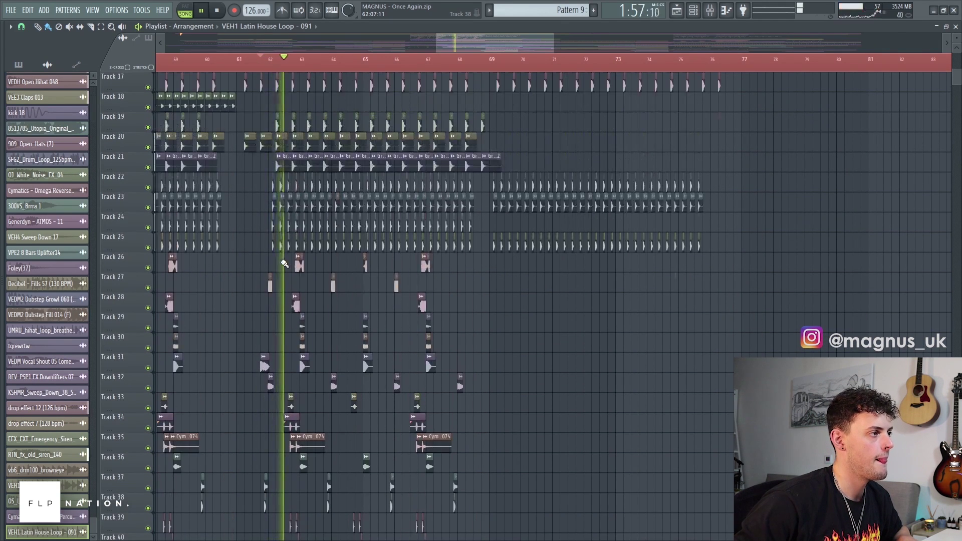
{"action": "scroll", "coordinate": [283, 263], "scroll_direction": "up", "scroll_amount": 9}
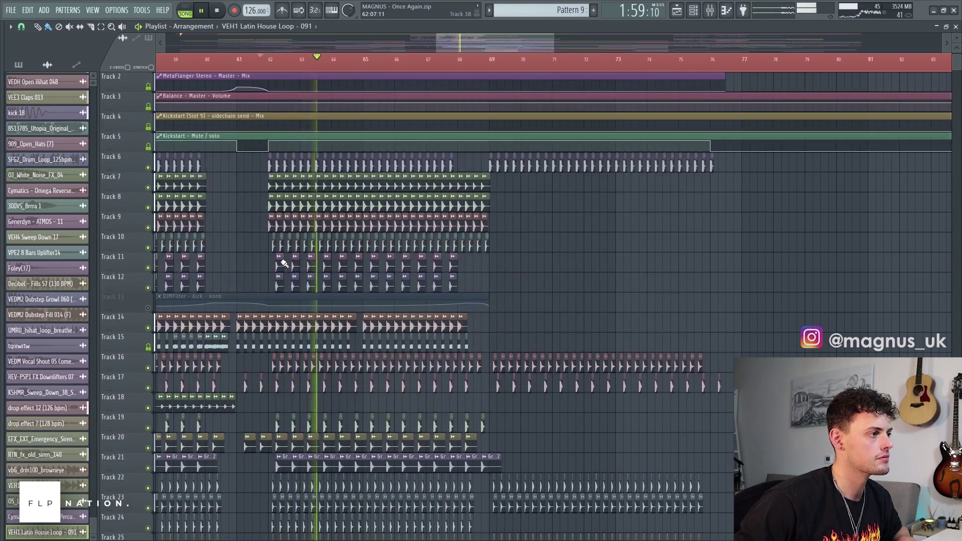
{"action": "scroll", "coordinate": [283, 263], "scroll_direction": "up", "scroll_amount": 1}
{"action": "scroll", "coordinate": [283, 263], "scroll_direction": "down", "scroll_amount": 20}
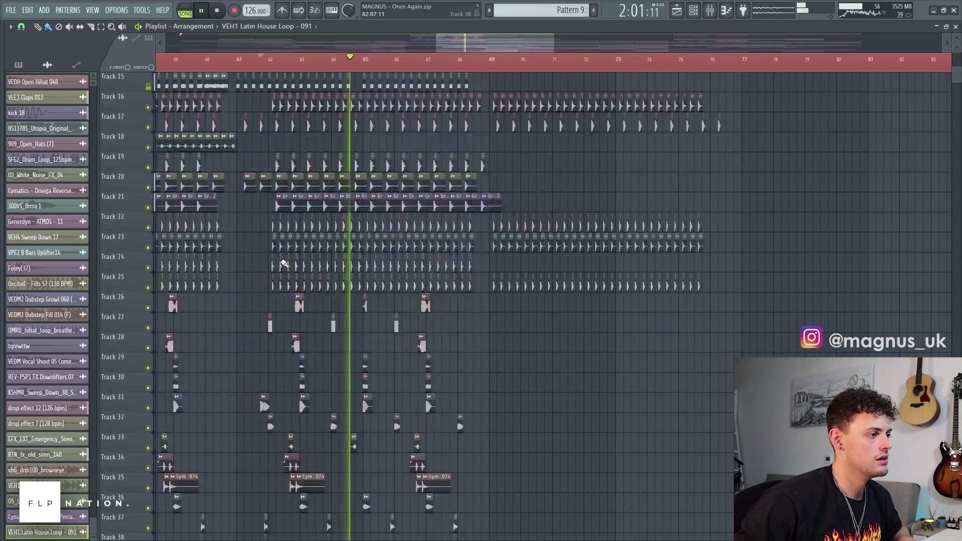
{"action": "scroll", "coordinate": [284, 263], "scroll_direction": "down", "scroll_amount": 20}
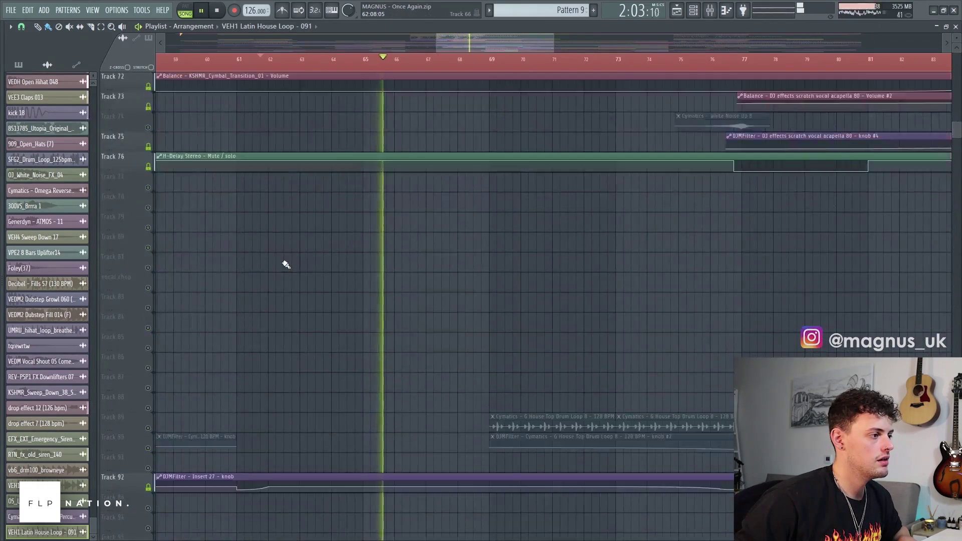
{"action": "scroll", "coordinate": [286, 264], "scroll_direction": "up", "scroll_amount": 20}
{"action": "key", "text": "space"}
- Solo the bass patterns on Track 46 with their linked automation and play them from bar 53
{"action": "scroll", "coordinate": [286, 265], "scroll_direction": "down", "scroll_amount": 4}
{"action": "scroll", "coordinate": [247, 258], "scroll_direction": "up", "scroll_amount": 5}
{"action": "scroll", "coordinate": [443, 44], "scroll_direction": "up", "scroll_amount": 3}
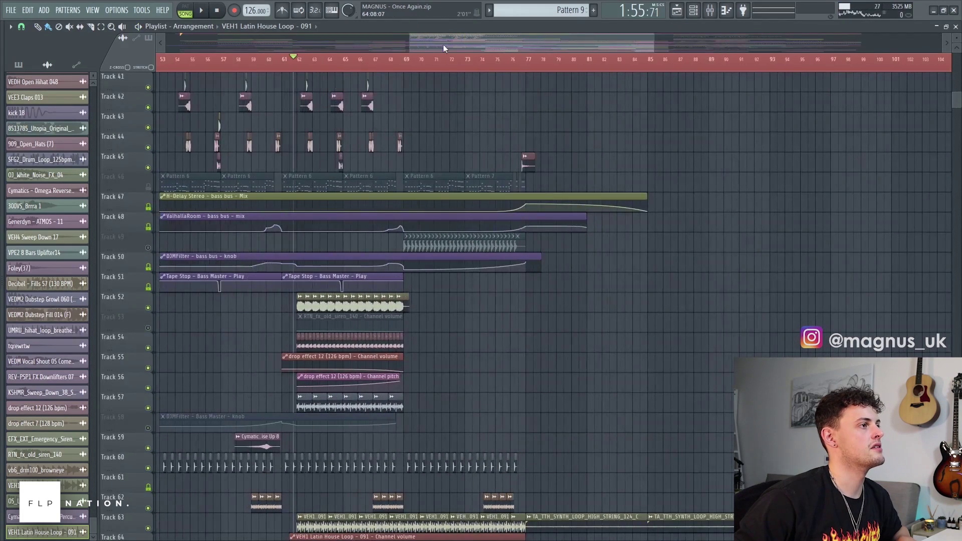
{"action": "left_click", "coordinate": [149, 187]}
{"action": "right_click", "coordinate": [149, 187]}
{"action": "key", "text": "space"}
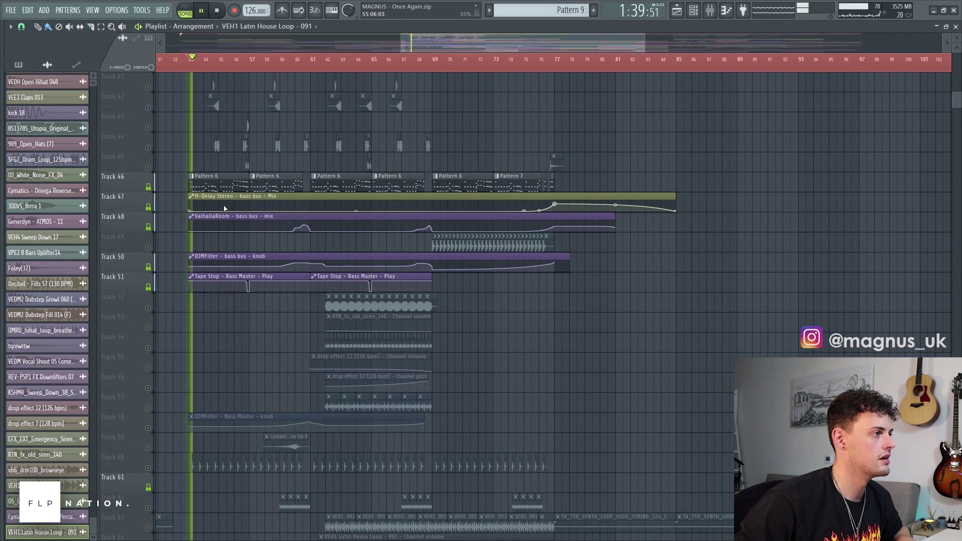
{"action": "scroll", "coordinate": [216, 215], "scroll_direction": "up", "scroll_amount": 2}
{"action": "scroll", "coordinate": [215, 217], "scroll_direction": "up", "scroll_amount": 2}
{"action": "scroll", "coordinate": [215, 218], "scroll_direction": "up", "scroll_amount": 6}
{"action": "scroll", "coordinate": [215, 218], "scroll_direction": "up", "scroll_amount": 10}
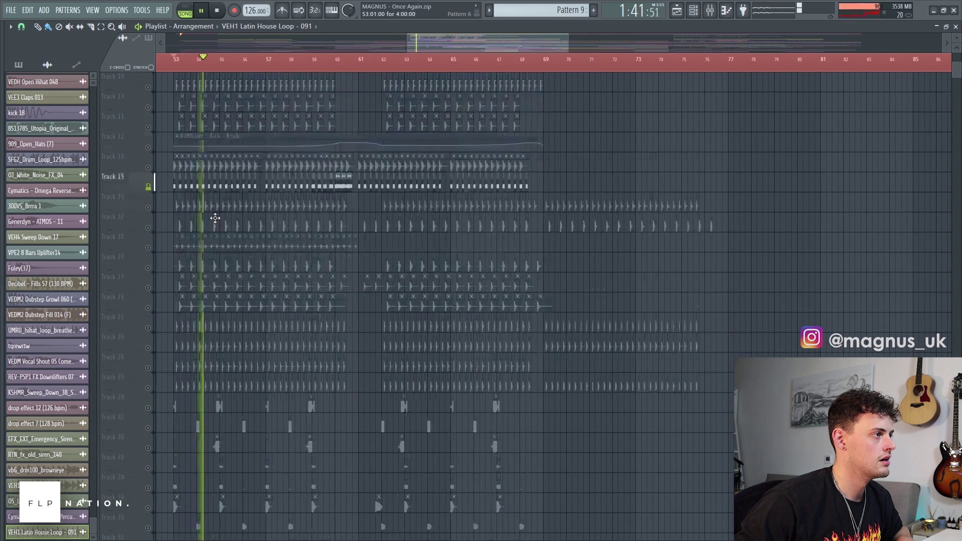
{"action": "scroll", "coordinate": [205, 260], "scroll_direction": "down", "scroll_amount": 15}
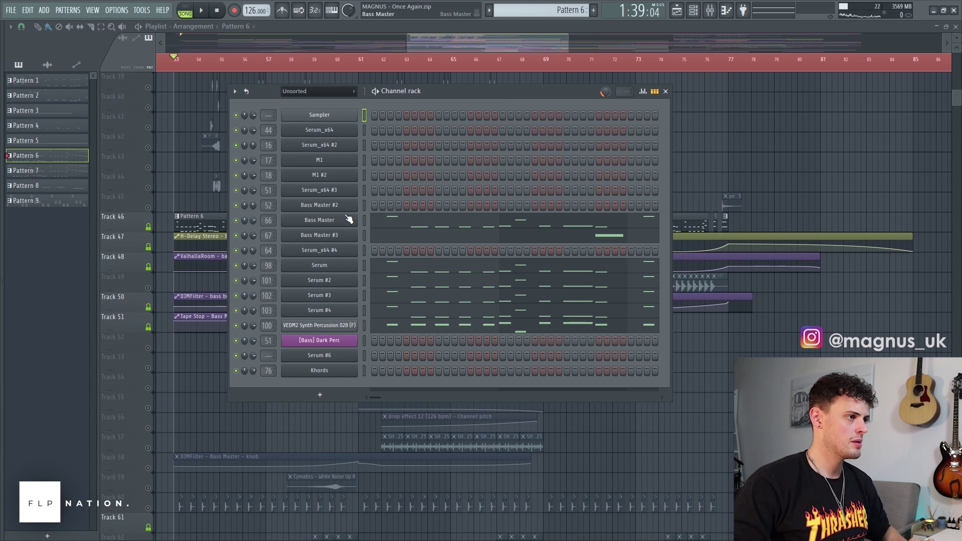
- Open the mixer and view the effect chains of the Serum #2, Serum #3 and Serum #4 bass inserts
{"action": "left_click", "coordinate": [710, 11]}
{"action": "left_click", "coordinate": [479, 200]}
{"action": "left_click", "coordinate": [503, 213]}
{"action": "left_click", "coordinate": [516, 213]}
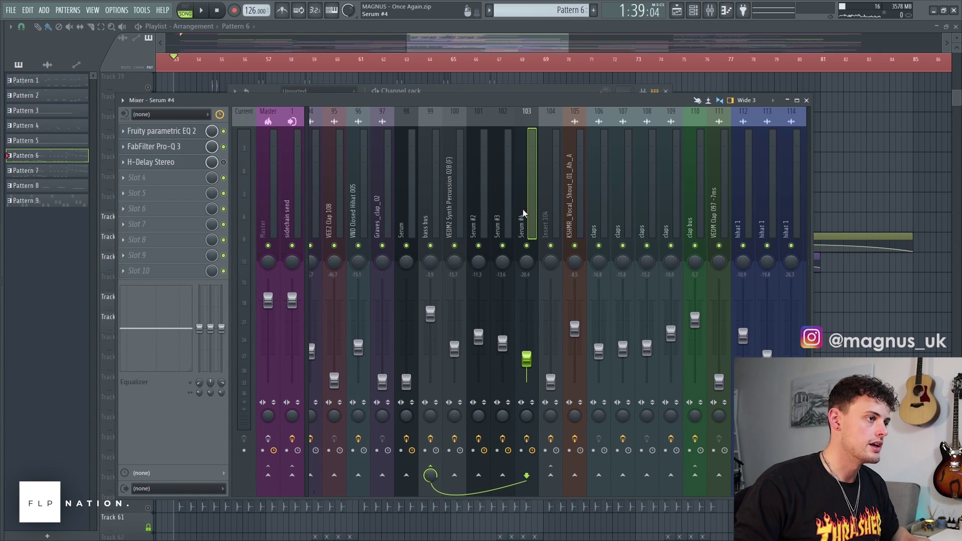
- Select the bass bus on mixer insert 99 and examine its The Glue compressor during playback
{"action": "left_click", "coordinate": [434, 212]}
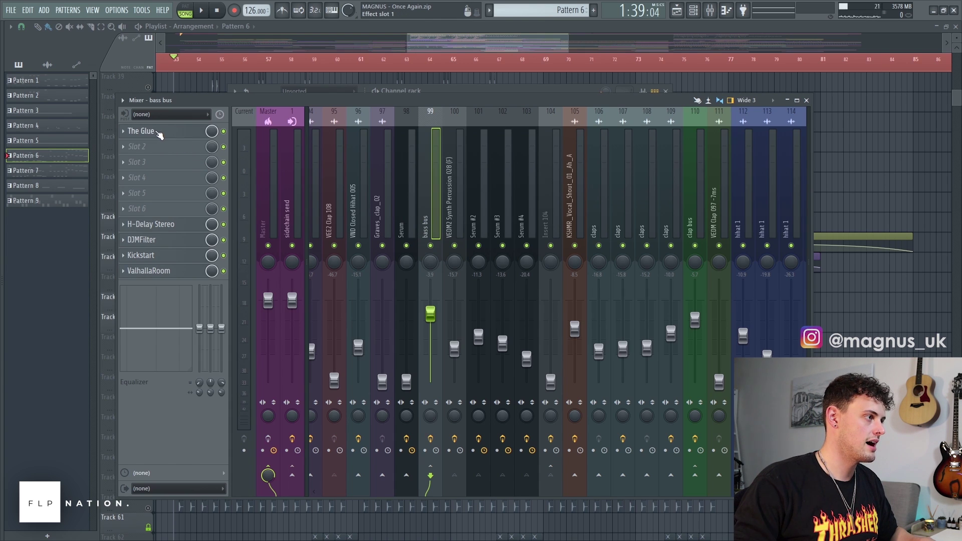
{"action": "left_click", "coordinate": [159, 133]}
{"action": "key", "text": "space"}
{"action": "left_click_drag", "start_coordinate": [143, 151], "coordinate": [220, 145]}
{"action": "key", "text": "space"}
{"action": "key", "text": "Escape"}
- Mute the Serum inserts 101 to 103 and raise the VEDM2 Synth Percussion fader on insert 100 while playing it
{"action": "left_click", "coordinate": [453, 179]}
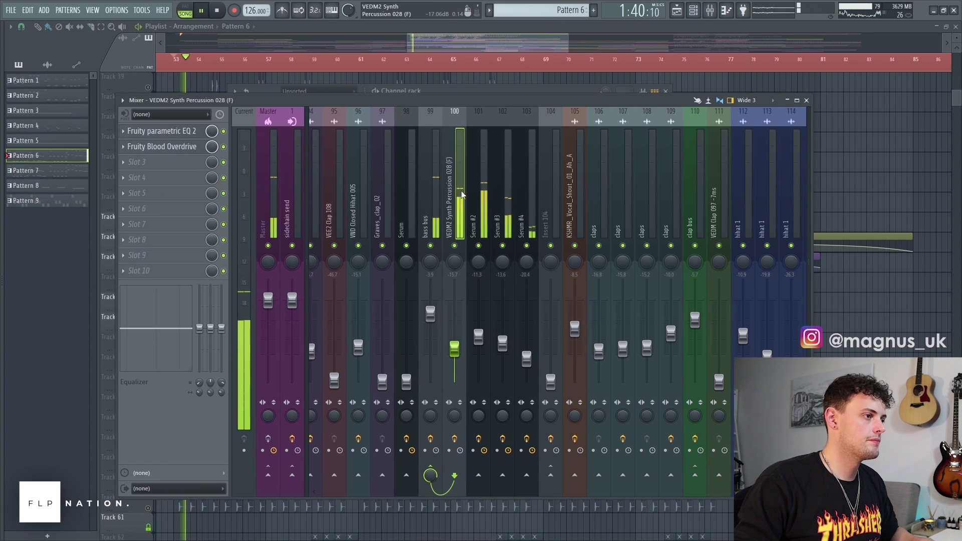
{"action": "key", "text": "space"}
{"action": "left_click_drag", "start_coordinate": [479, 246], "coordinate": [517, 249]}
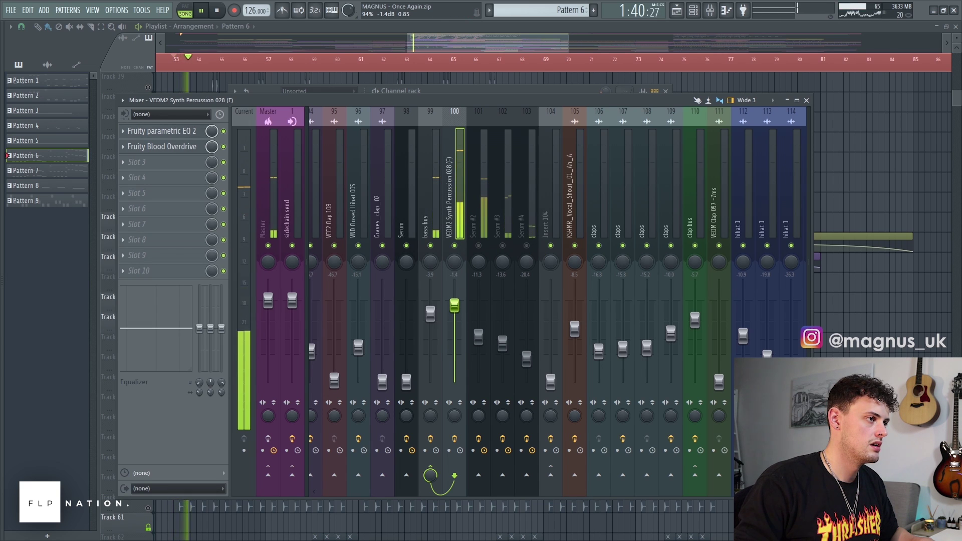
{"action": "key", "text": "space"}
- Open the synth percussion's Fruity parametric EQ 2 and raise the low-cut frequency slightly during playback
{"action": "left_click", "coordinate": [180, 131]}
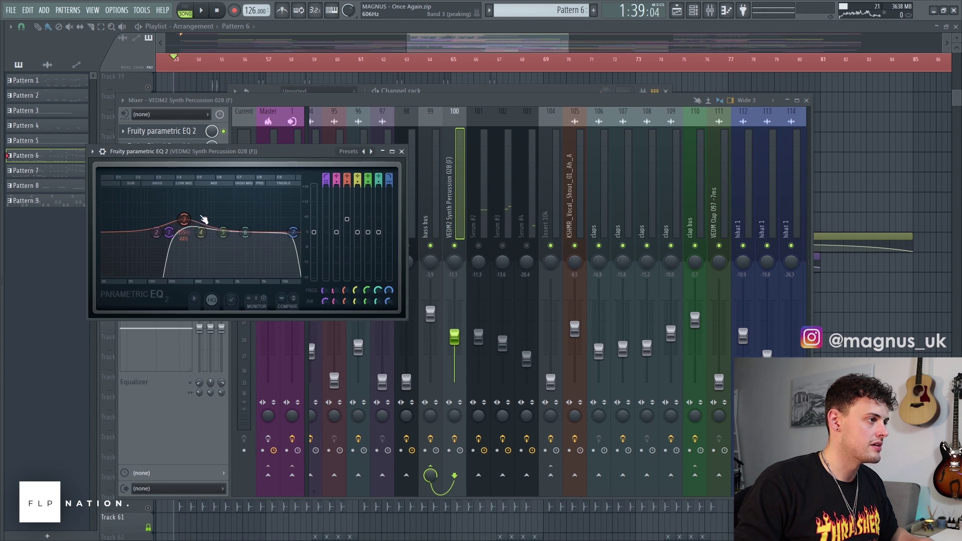
{"action": "key", "text": "space"}
{"action": "mouse_move", "coordinate": [169, 232]}
{"action": "left_mouse_down"}
{"action": "mouse_move", "coordinate": [112, 232]}
{"action": "mouse_move", "coordinate": [172, 232]}
{"action": "left_mouse_up"}
{"action": "key", "text": "space"}
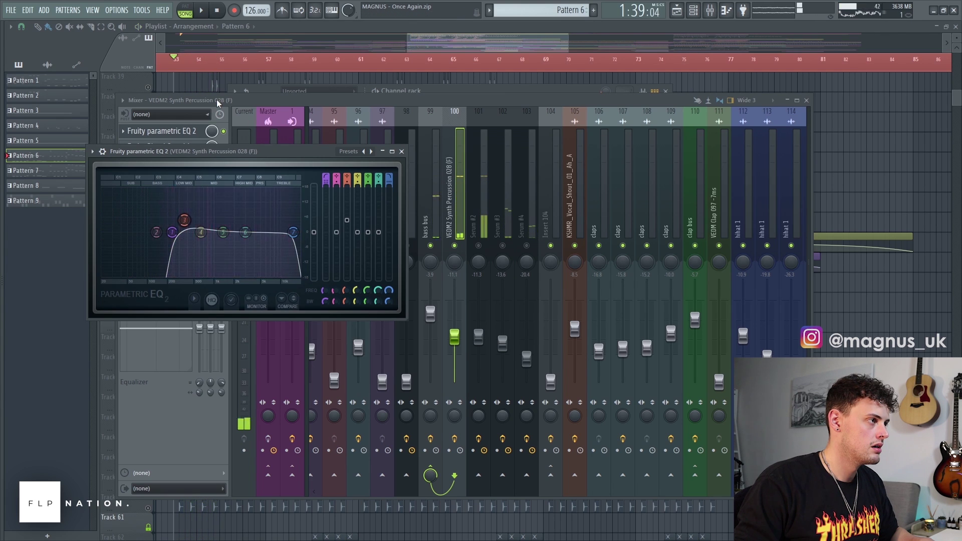
- Open the Fruity Blood Overdrive on the synth percussion insert and examine its settings
{"action": "left_click", "coordinate": [218, 103]}
{"action": "left_click", "coordinate": [183, 146]}
{"action": "left_click_drag", "start_coordinate": [214, 175], "coordinate": [349, 219]}
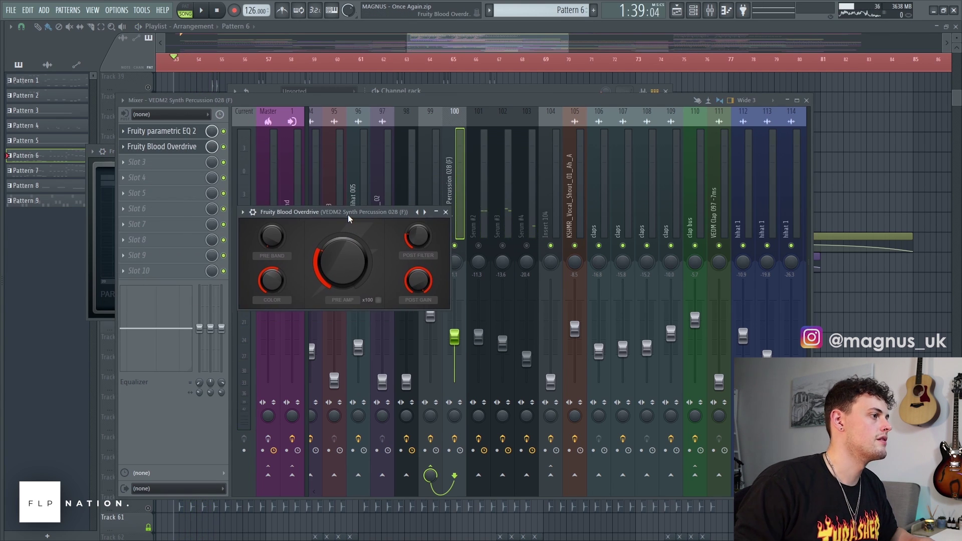
- Audition the synth percussion with its Fruity Blood Overdrive open, and close the plugin
{"action": "key", "text": "space"}
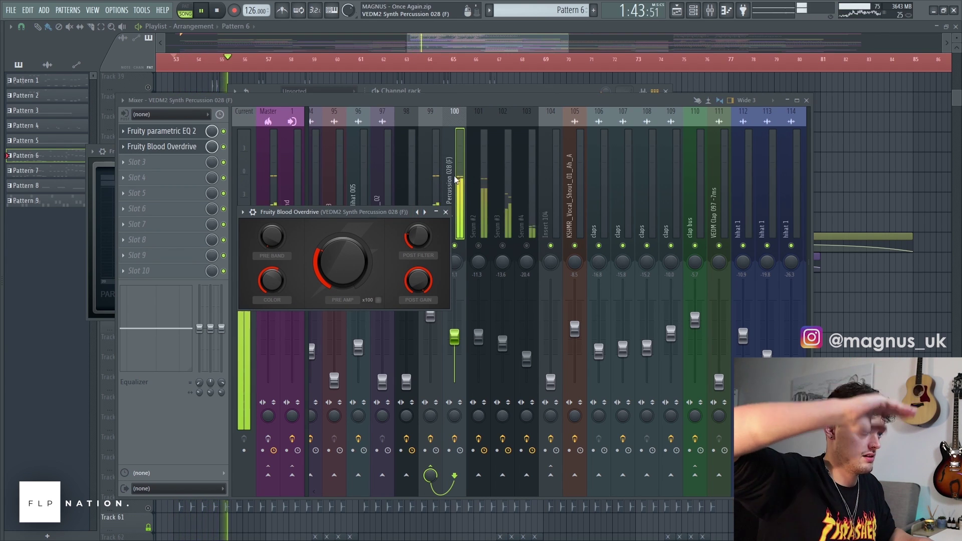
{"action": "key", "text": "space"}
{"action": "left_click", "coordinate": [445, 212]}
- Select the Serum #2 insert 101 and raise its fader to -3.8 dB during playback
{"action": "left_click", "coordinate": [479, 225]}
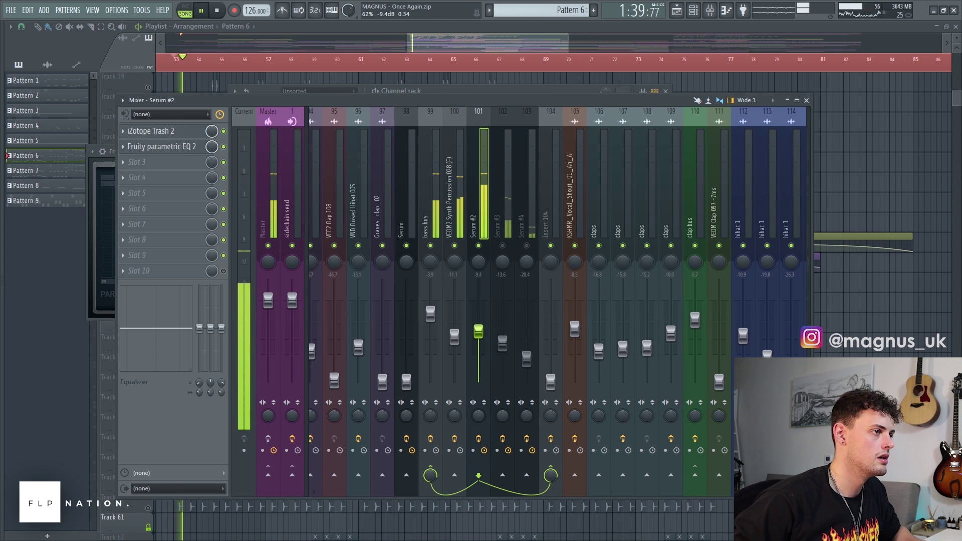
{"action": "left_click_drag", "start_coordinate": [478, 330], "coordinate": [479, 306]}
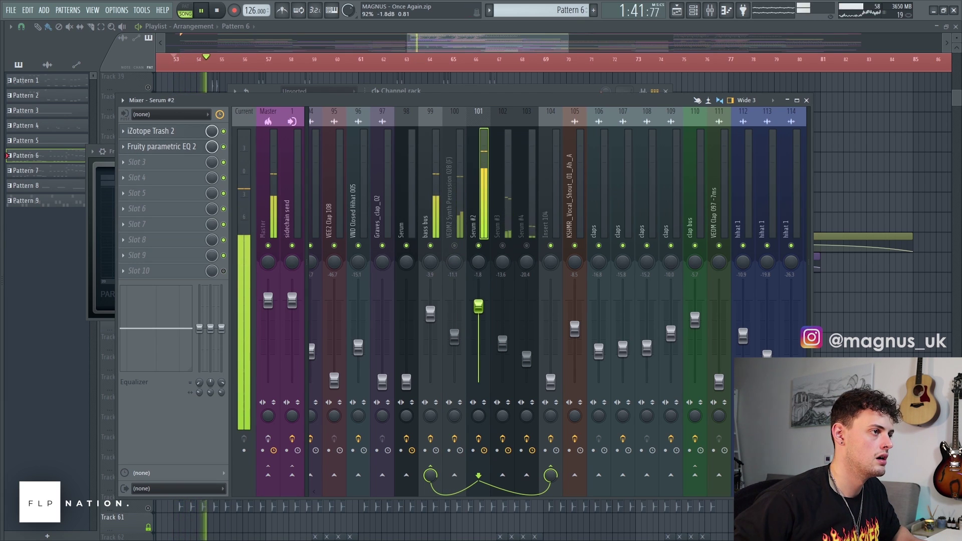
{"action": "key", "text": "space"}
- Open the Serum #2 synth from the channel rack and examine its oscillator, filter and envelope settings
{"action": "left_click", "coordinate": [693, 11]}
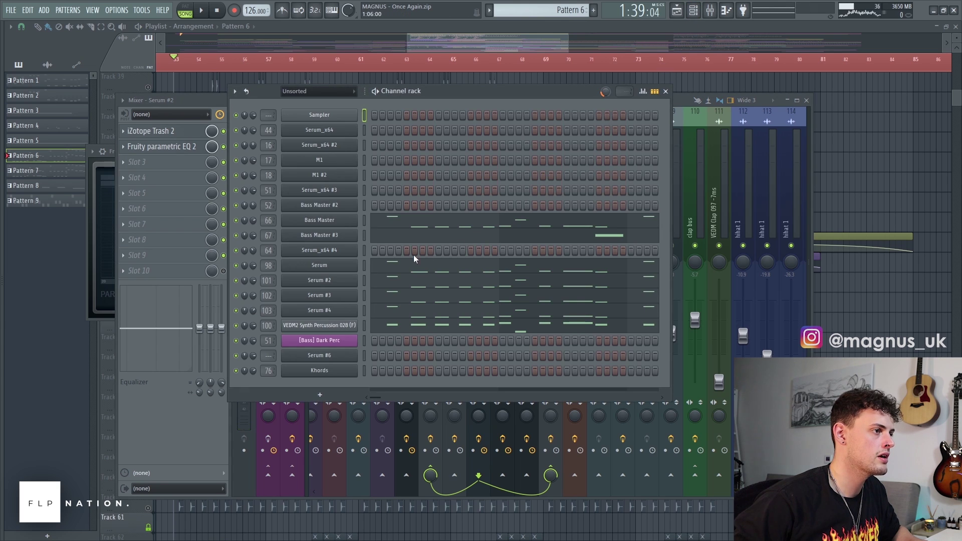
{"action": "left_click", "coordinate": [323, 280]}
{"action": "left_click_drag", "start_coordinate": [465, 101], "coordinate": [404, 96]}
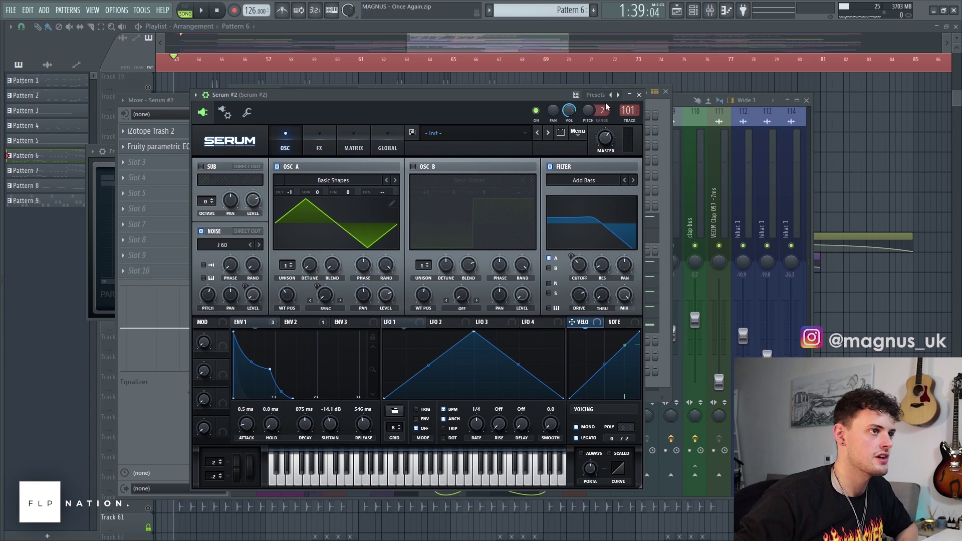
{"action": "left_click", "coordinate": [703, 120]}
- Open Fruity parametric EQ 2 on the Serum #2 insert and slightly lower its treble boost during playback
{"action": "left_click", "coordinate": [425, 182]}
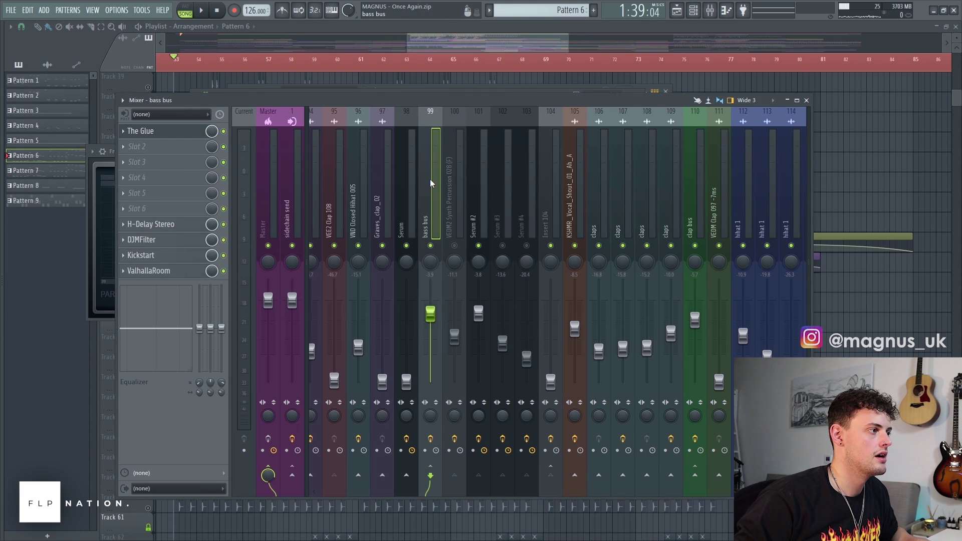
{"action": "left_click", "coordinate": [448, 186]}
{"action": "left_click", "coordinate": [471, 188]}
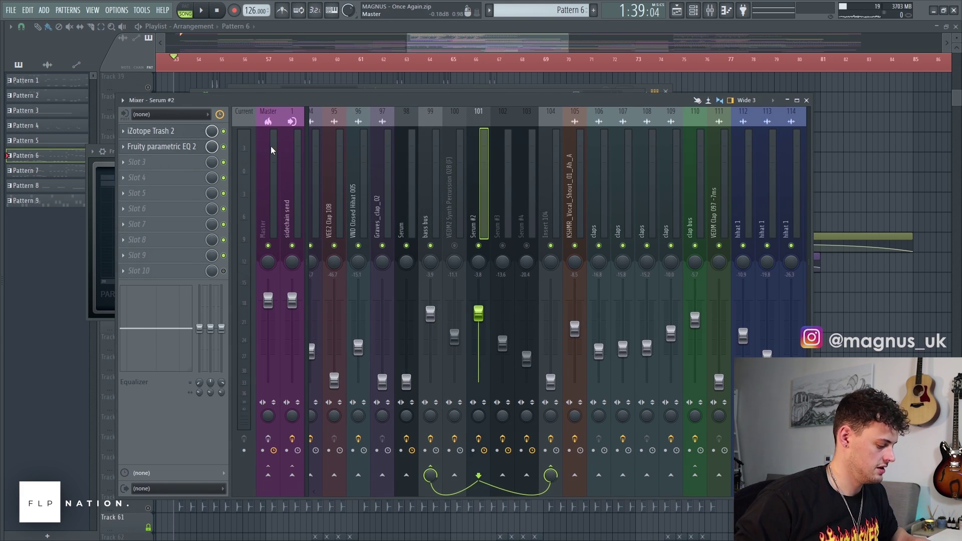
{"action": "left_click_drag", "start_coordinate": [271, 100], "coordinate": [296, 98]}
{"action": "left_click", "coordinate": [217, 148]}
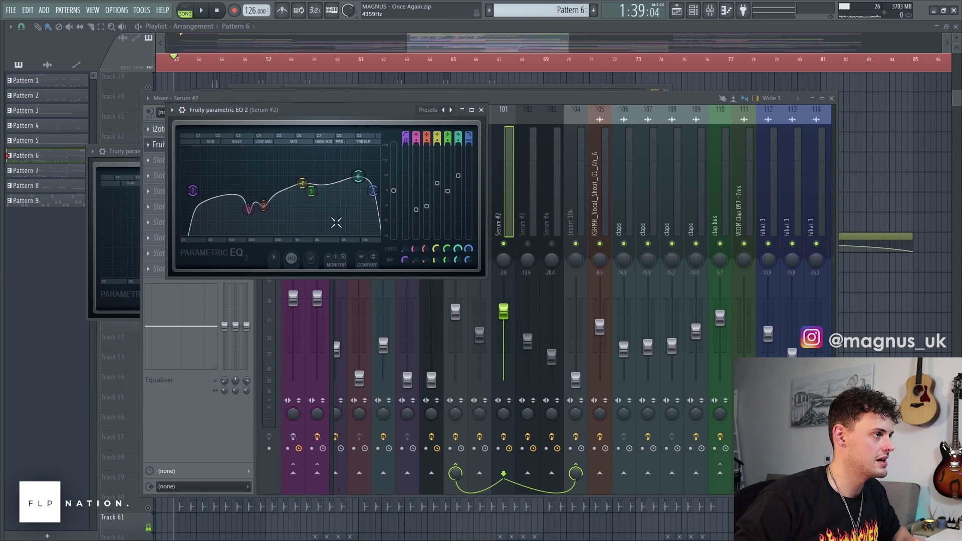
{"action": "key", "text": "space"}
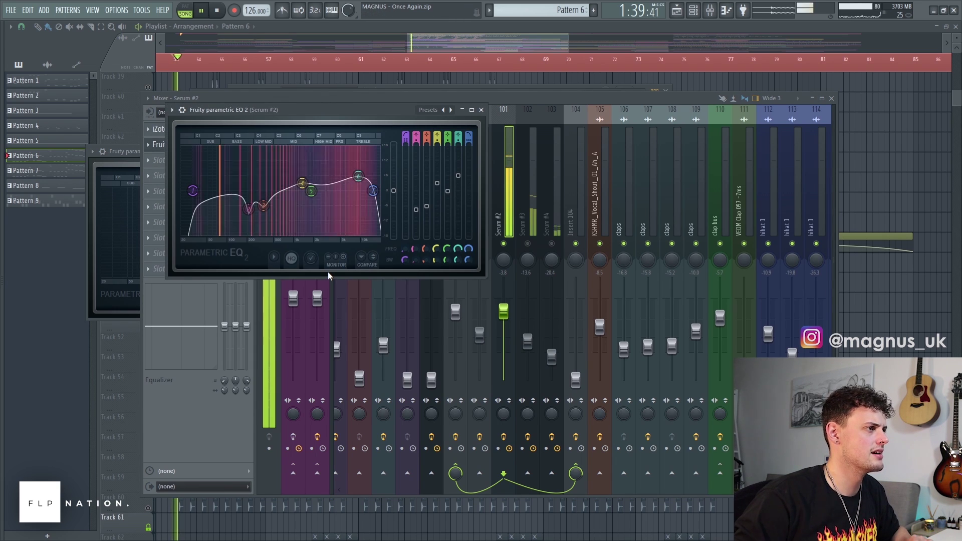
{"action": "mouse_move", "coordinate": [358, 175]}
{"action": "left_mouse_down"}
{"action": "mouse_move", "coordinate": [352, 148]}
{"action": "mouse_move", "coordinate": [355, 177]}
{"action": "left_mouse_up"}
{"action": "key", "text": "space"}
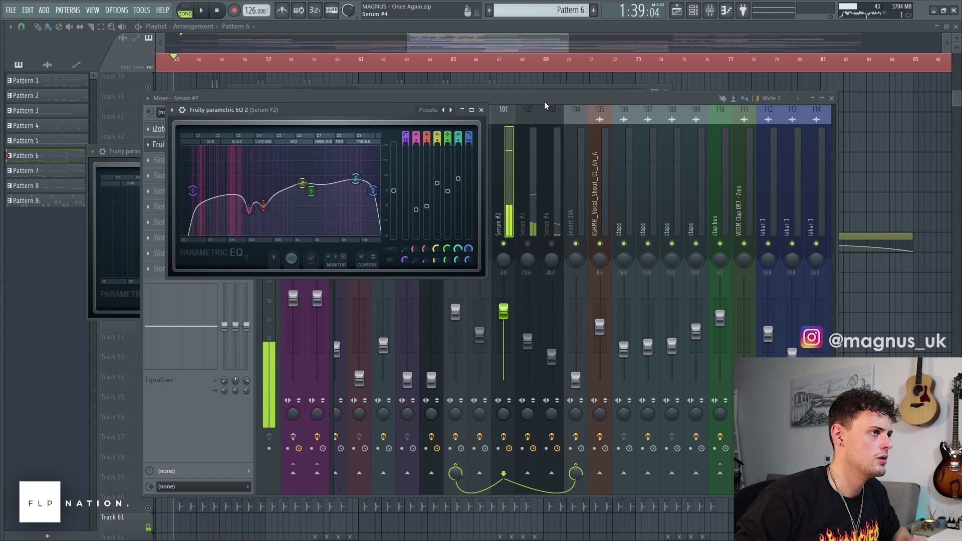
- Play Serum #2 with the synth percussion and trim the Serum #2 fader to -4.4 dB
{"action": "left_click", "coordinate": [528, 385]}
{"action": "key", "text": "space"}
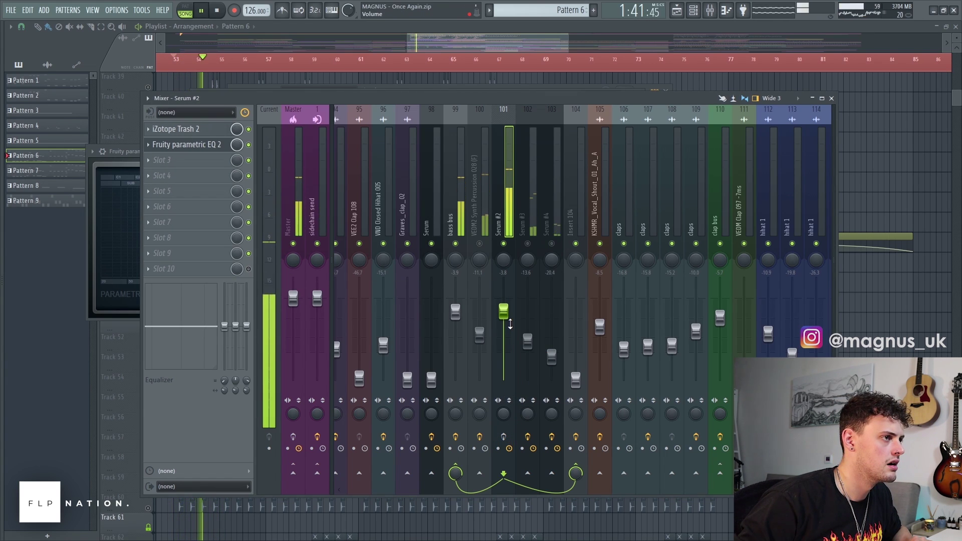
{"action": "left_click", "coordinate": [479, 193]}
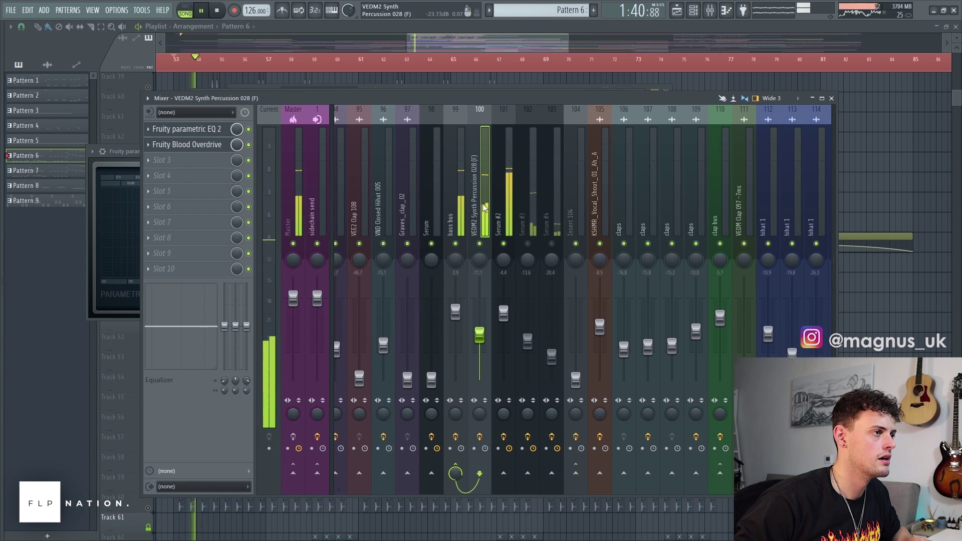
{"action": "key", "text": "space"}
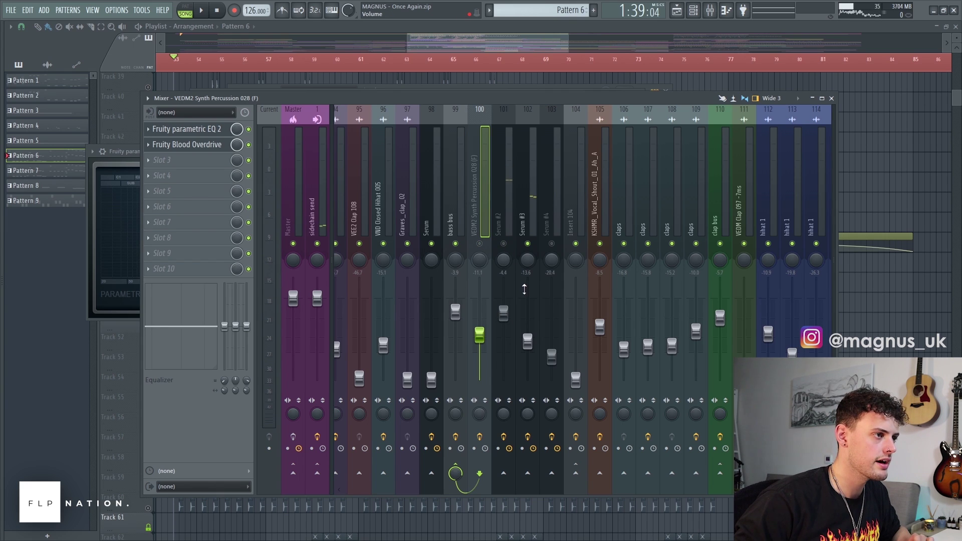
- Audition Serum #3 on insert 102 without the other bass layers and raise its fader
{"action": "left_click", "coordinate": [533, 317]}
{"action": "left_click_drag", "start_coordinate": [527, 341], "coordinate": [527, 321]}
{"action": "key", "text": "space"}
- Examine the effects on the Serum #3 insert, opening its CamelCrusher distortion
{"action": "left_click", "coordinate": [228, 129]}
{"action": "left_click_drag", "start_coordinate": [237, 144], "coordinate": [255, 147]}
{"action": "left_click", "coordinate": [192, 146]}
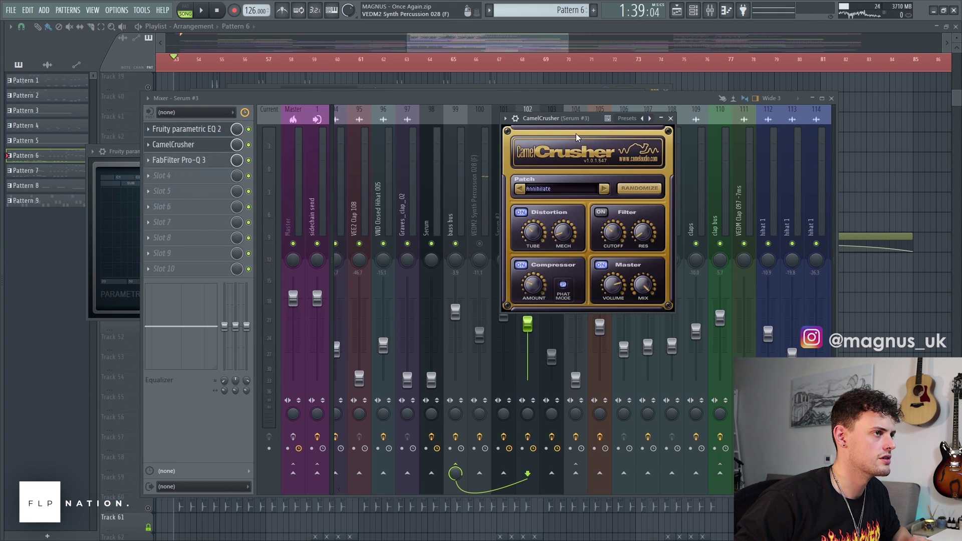
{"action": "left_click_drag", "start_coordinate": [565, 118], "coordinate": [587, 165]}
{"action": "left_click", "coordinate": [525, 100]}
- Set the Serum #3 fader to -8.5 dB and Serum #4 to -17.9 dB, and play all bass layers together
{"action": "key", "text": "space"}
{"action": "left_click_drag", "start_coordinate": [527, 324], "coordinate": [552, 352]}
{"action": "key", "text": "space"}
{"action": "left_click", "coordinate": [552, 357]}
{"action": "key", "text": "space"}
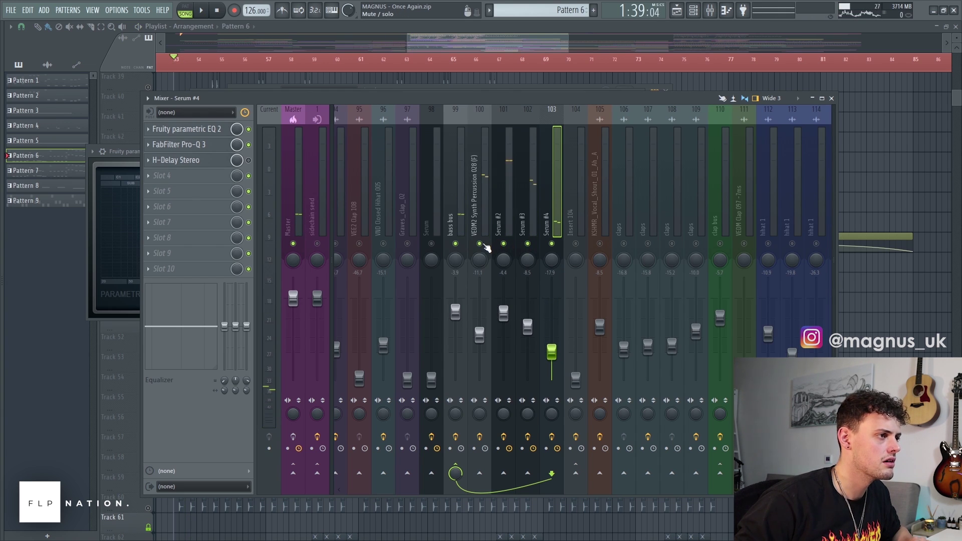
{"action": "key", "text": "space"}
{"action": "left_click", "coordinate": [456, 210]}
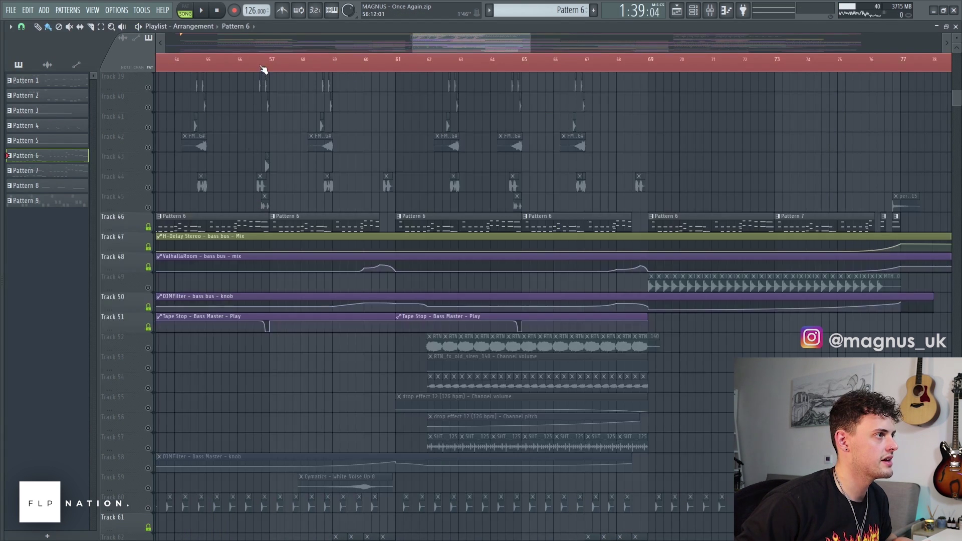
- Play the passage leading into bar 57 and examine the Tape Stop - Bass Master automation on Track 51
{"action": "left_click", "coordinate": [260, 66]}
{"action": "scroll", "coordinate": [257, 237], "scroll_direction": "up", "scroll_amount": 2}
{"action": "key", "text": "space"}
{"action": "key", "text": "space"}
{"action": "key", "text": "space"}
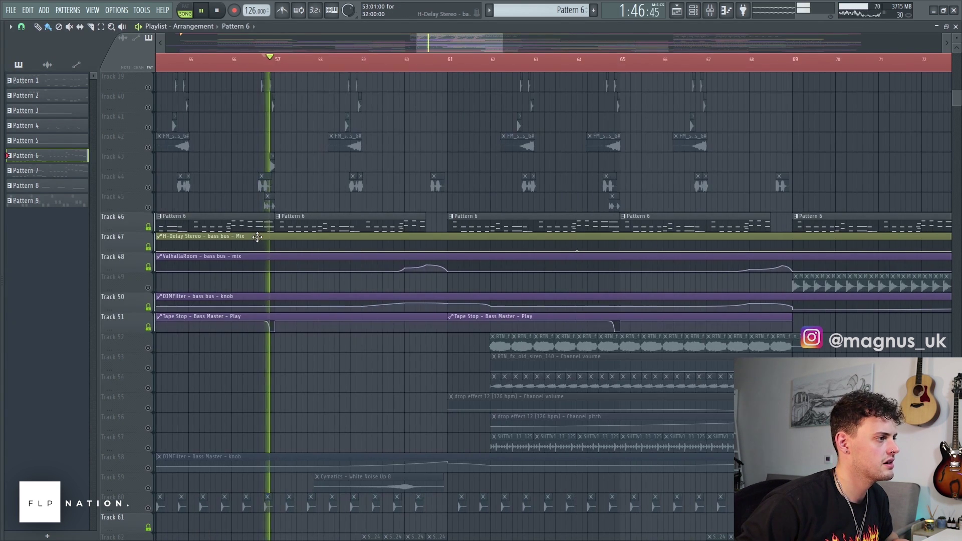
{"action": "key", "text": "space"}
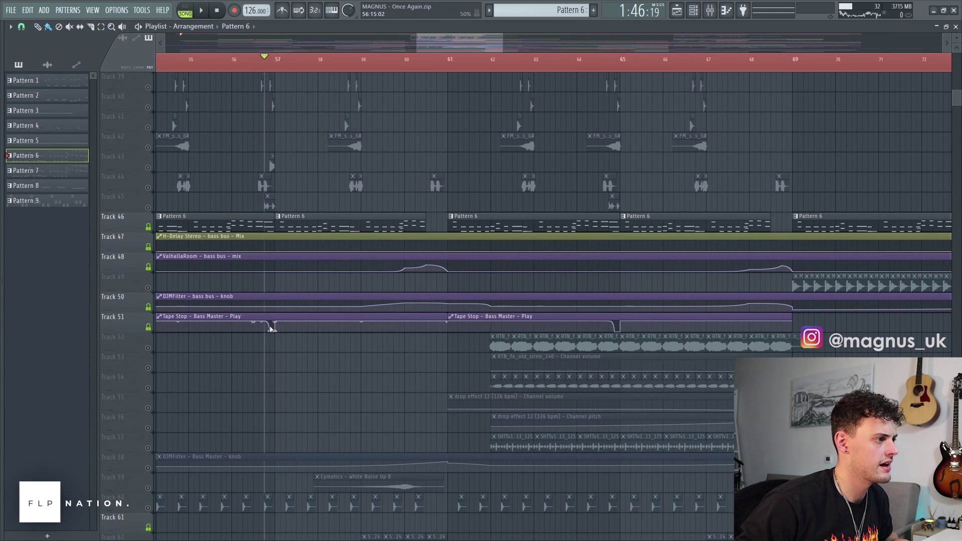
{"action": "left_click", "coordinate": [270, 318]}
{"action": "key", "text": "space"}
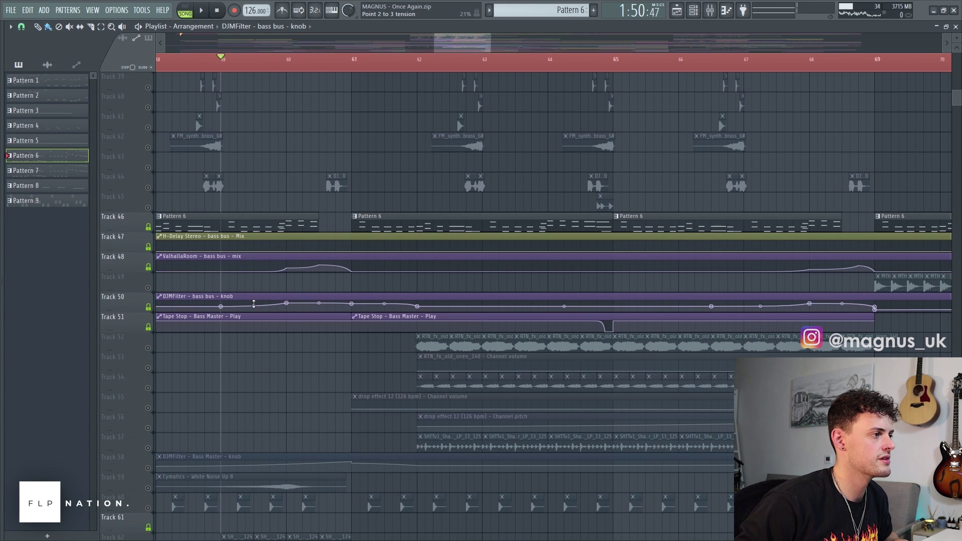
- Play from bar 59 with the bass bus DJMFilter open and examine how its automation moves the filter knob
{"action": "key", "text": "space"}
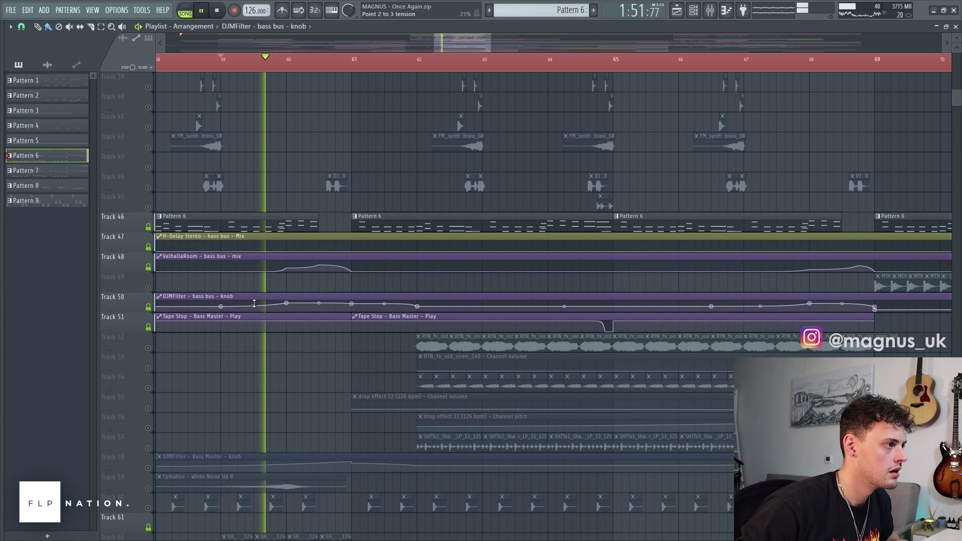
{"action": "key", "text": "space"}
{"action": "key", "text": "F9"}
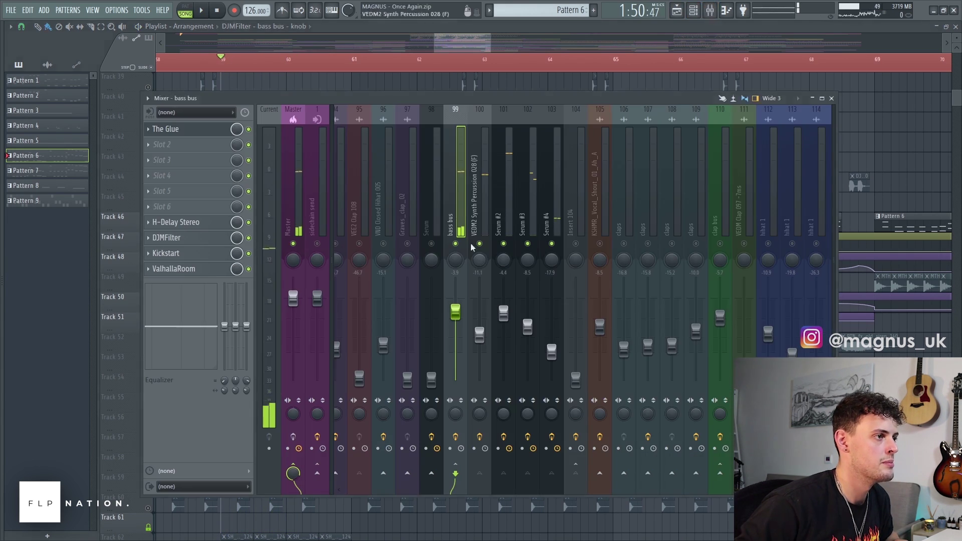
{"action": "left_click", "coordinate": [175, 244]}
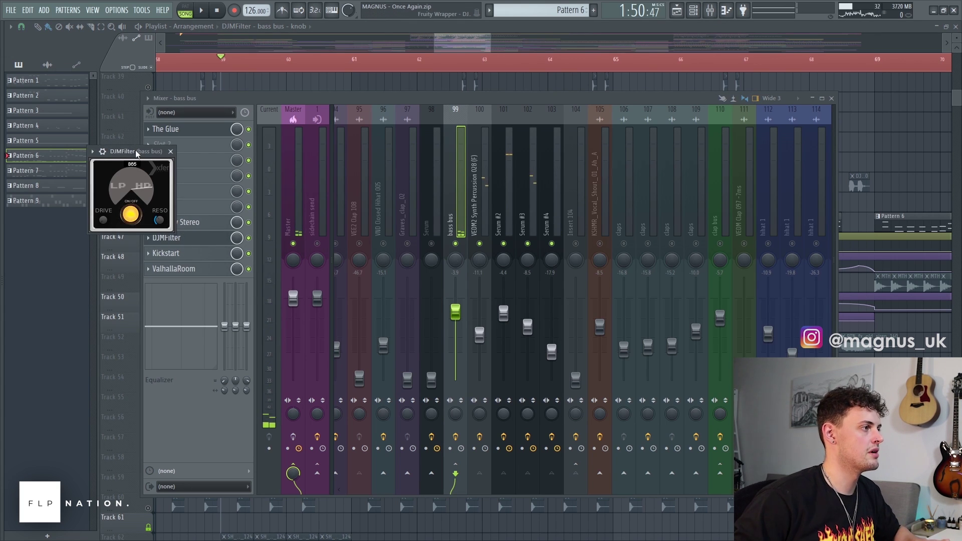
{"action": "left_click_drag", "start_coordinate": [137, 152], "coordinate": [188, 152]}
{"action": "key", "text": "space"}
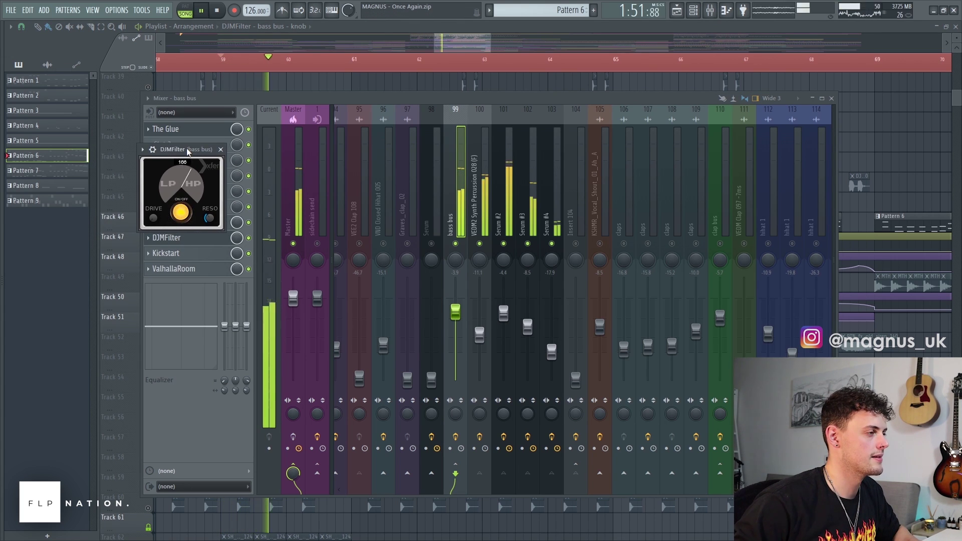
{"action": "left_click_drag", "start_coordinate": [182, 185], "coordinate": [199, 165]}
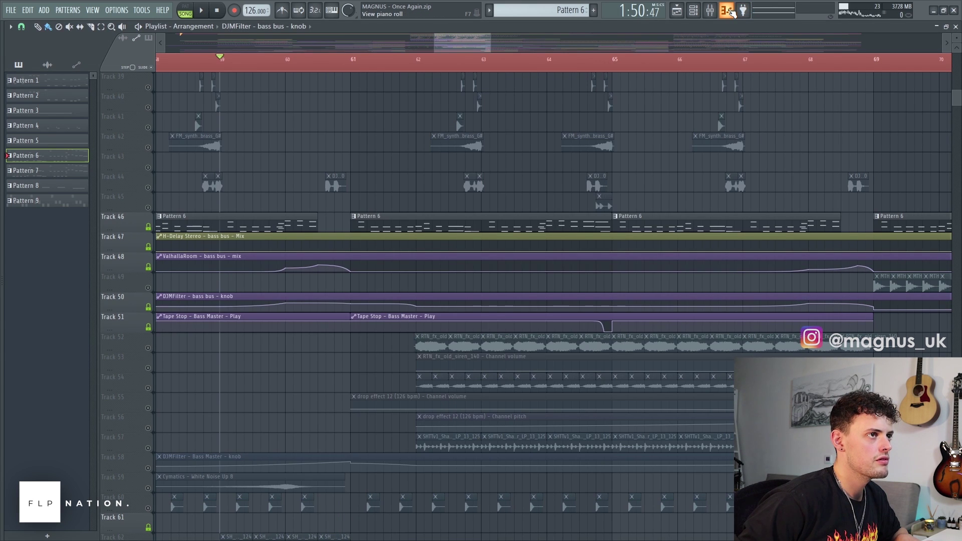
- Play the bass from about bar 60 to hear the ValhallaRoom reverb mix automation
{"action": "left_click", "coordinate": [731, 11]}
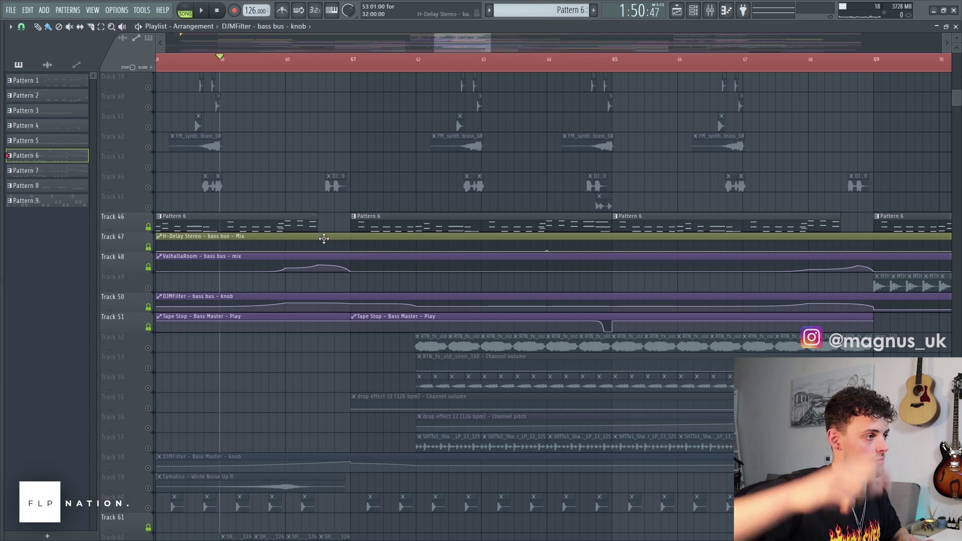
{"action": "left_click", "coordinate": [287, 64]}
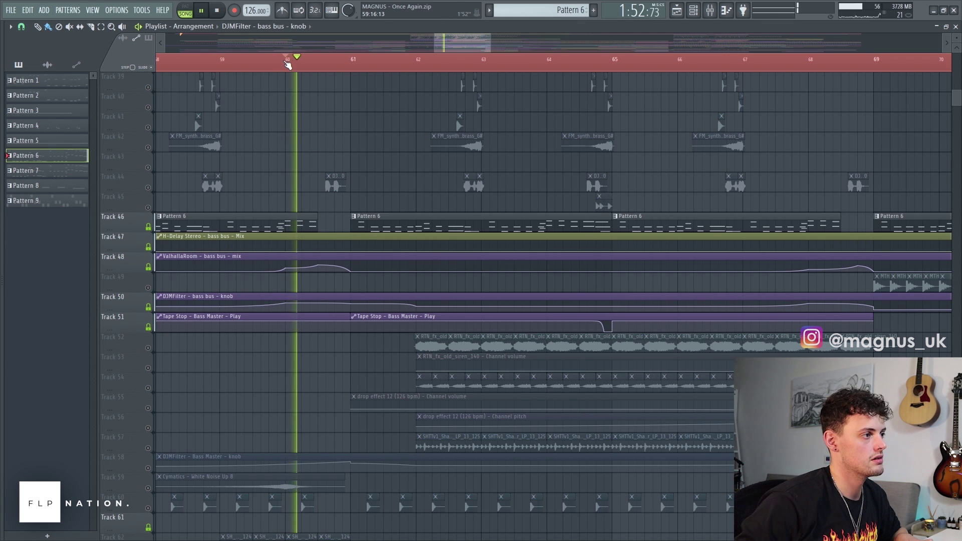
{"action": "left_click", "coordinate": [287, 68]}
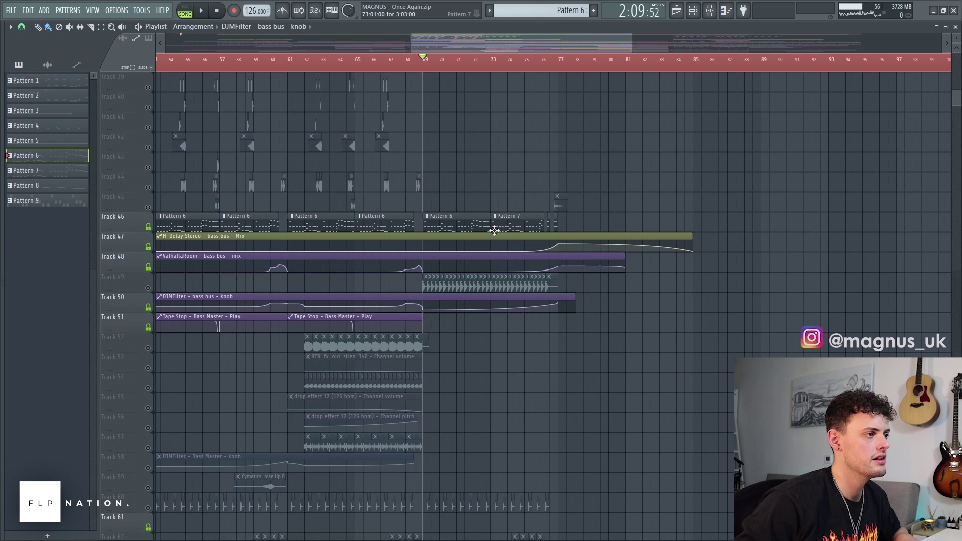
- Play from bar 69 and examine the bass bus DJMFilter sweep and the ValhallaRoom automation
{"action": "key", "text": "space"}
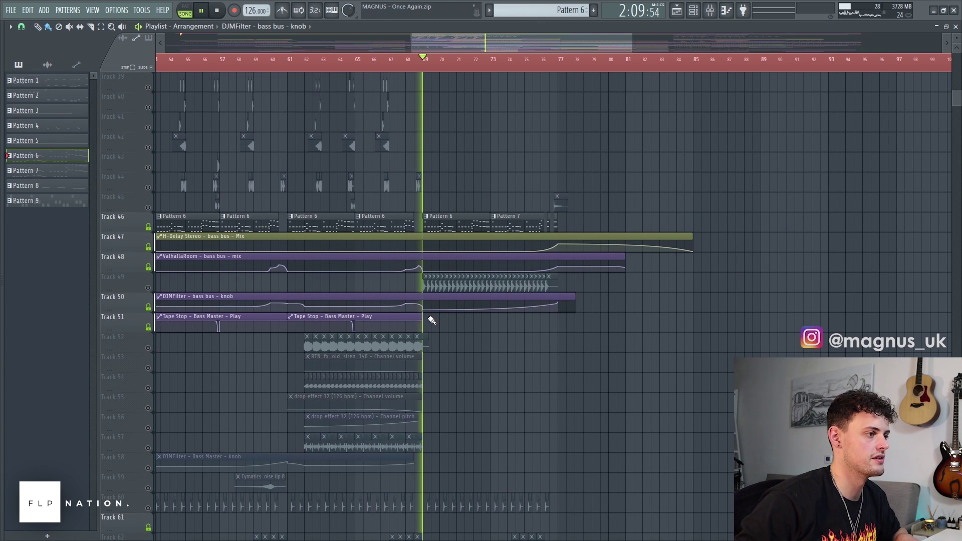
{"action": "left_click", "coordinate": [709, 13]}
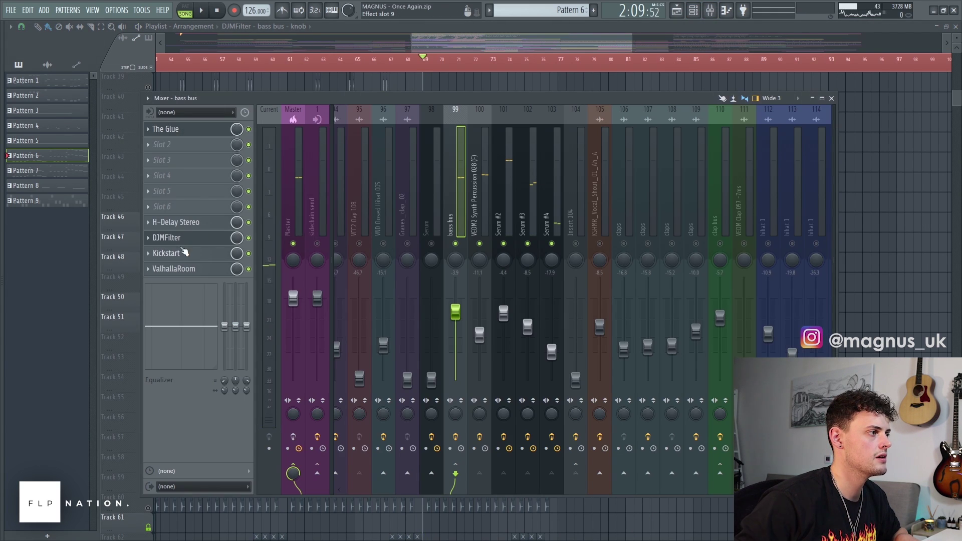
{"action": "left_click", "coordinate": [186, 239]}
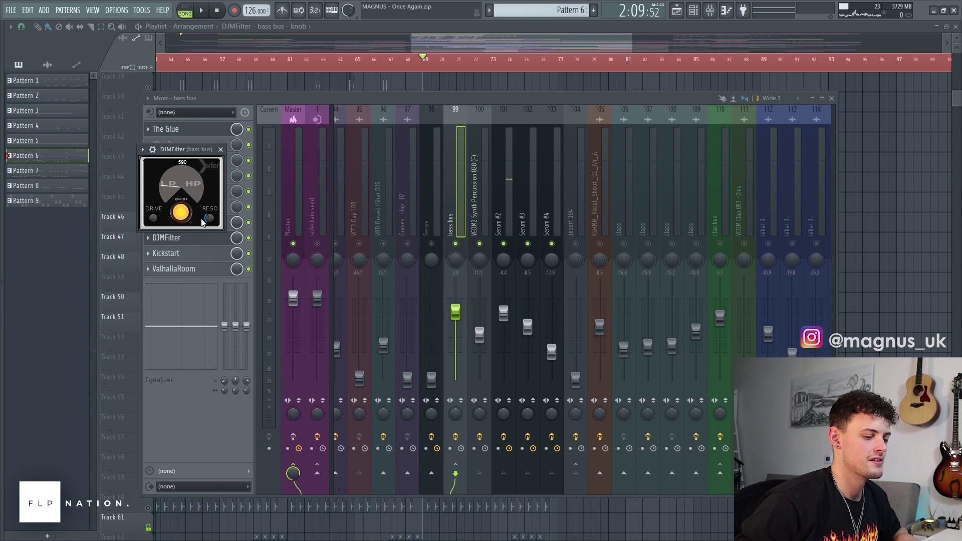
{"action": "key", "text": "space"}
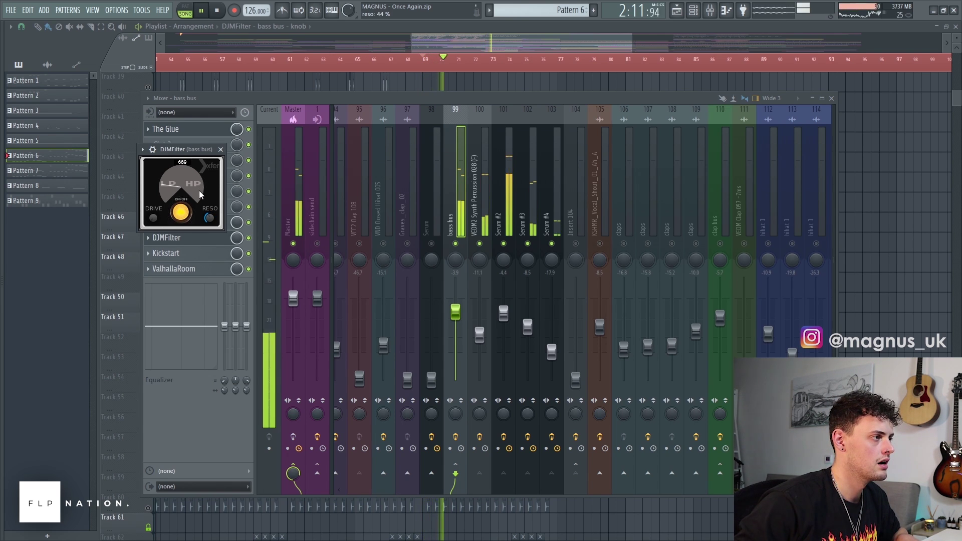
{"action": "left_click_drag", "start_coordinate": [461, 41], "coordinate": [469, 40]}
{"action": "scroll", "coordinate": [467, 251], "scroll_direction": "down", "scroll_amount": 1}
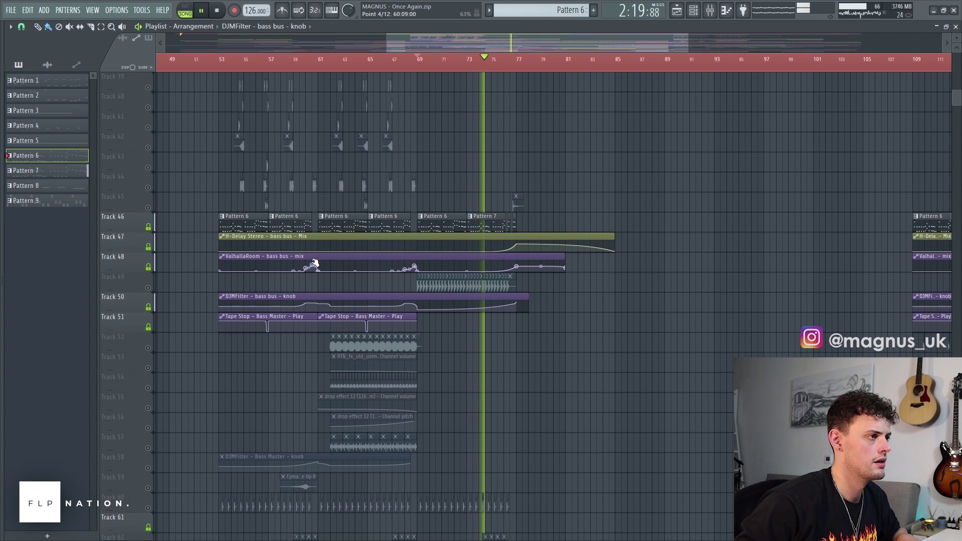
{"action": "key", "text": "space"}
- Unmute all the playlist tracks and play the full drop from just before bar 53, checking the mixer
{"action": "right_click", "coordinate": [148, 207]}
{"action": "right_click", "coordinate": [148, 207]}
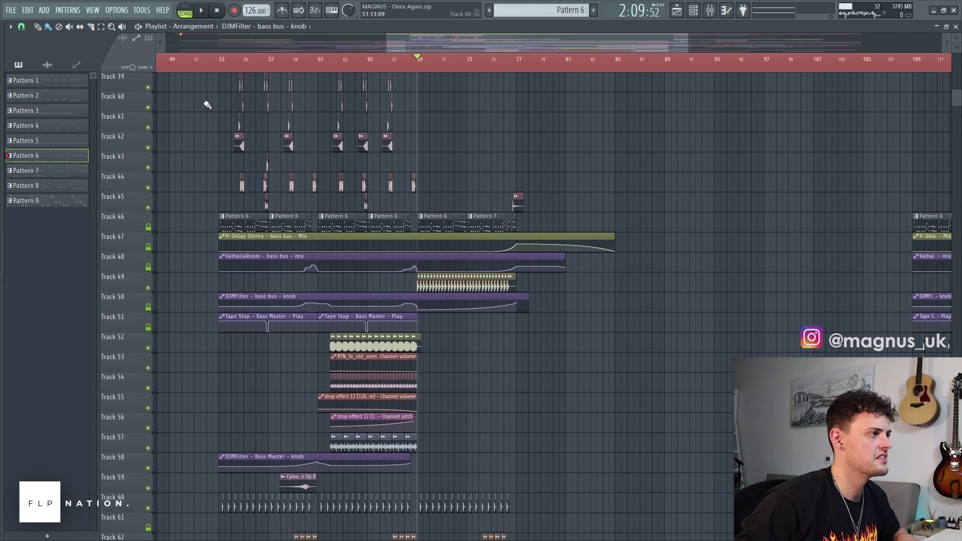
{"action": "left_click", "coordinate": [213, 69]}
{"action": "key", "text": "F9"}
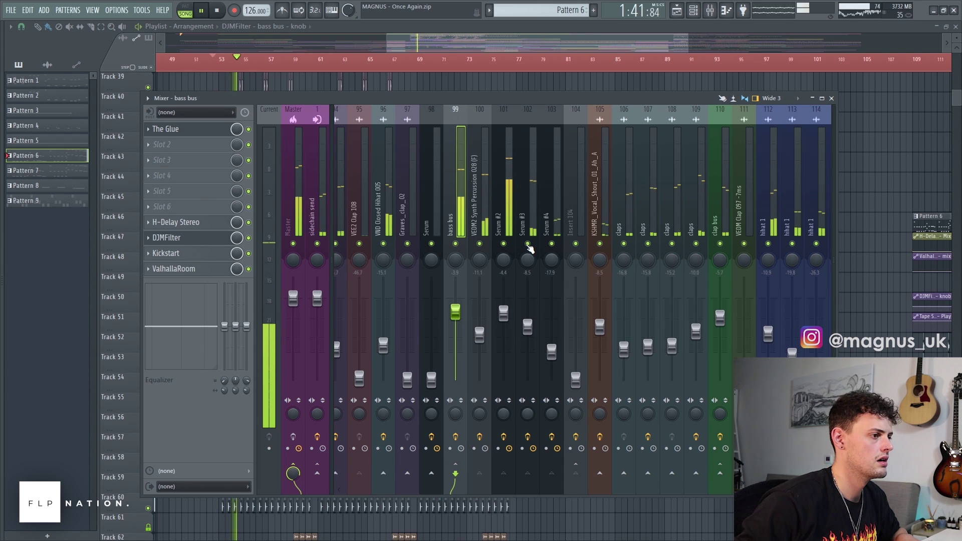
{"action": "left_click_drag", "start_coordinate": [479, 38], "coordinate": [453, 39]}
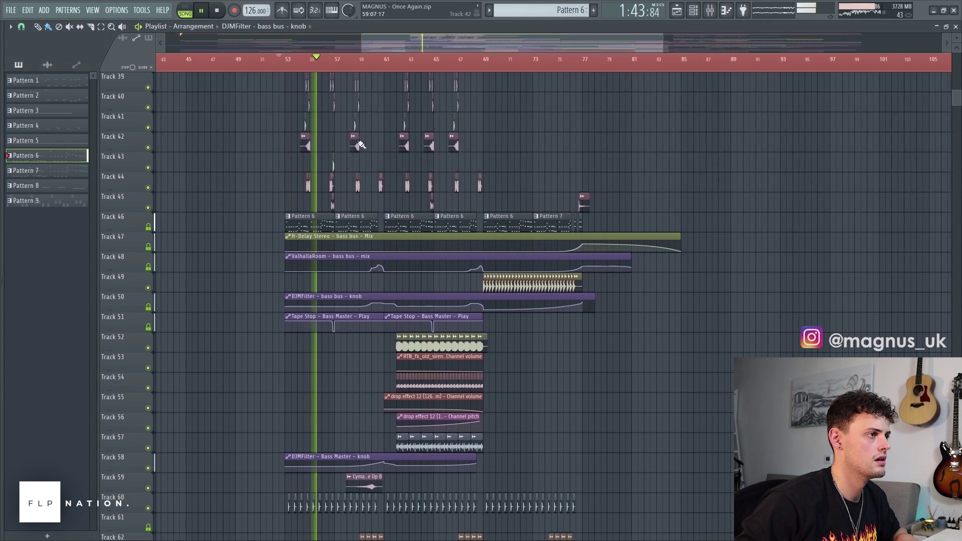
- Follow the full drop's playback up to bar 69, examining the bass automation, effect and loop clips across tracks 39 to 79
{"action": "scroll", "coordinate": [311, 205], "scroll_direction": "up", "scroll_amount": 2}
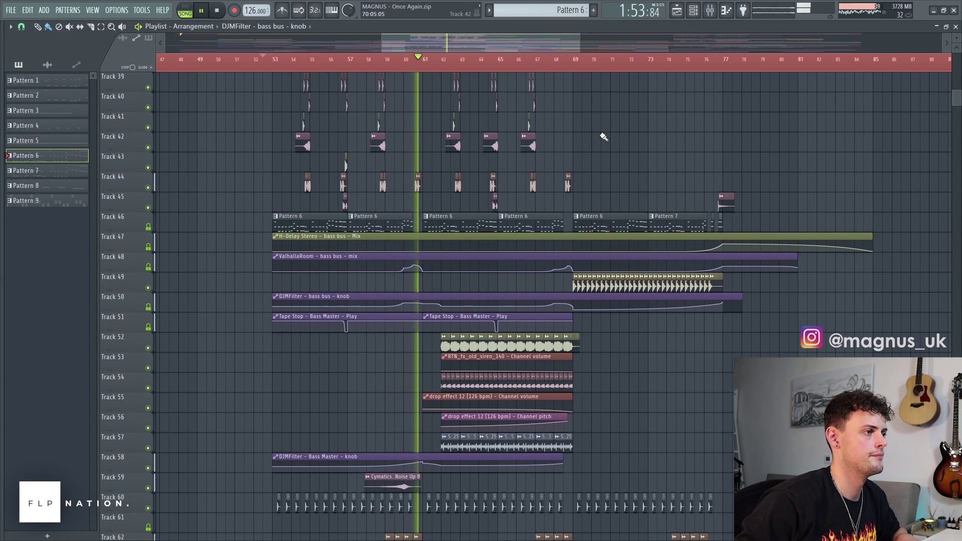
{"action": "left_click_drag", "start_coordinate": [548, 44], "coordinate": [564, 46]}
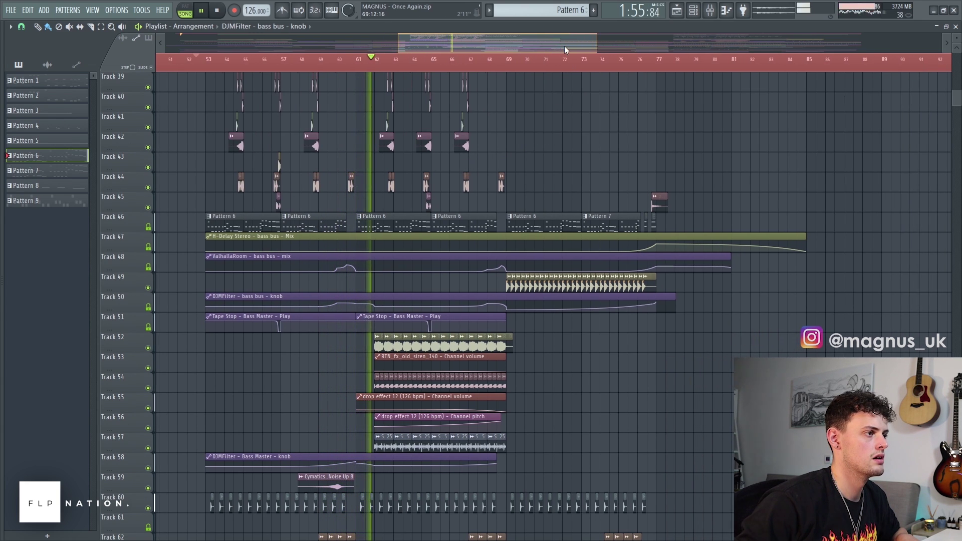
{"action": "scroll", "coordinate": [575, 163], "scroll_direction": "down", "scroll_amount": 5}
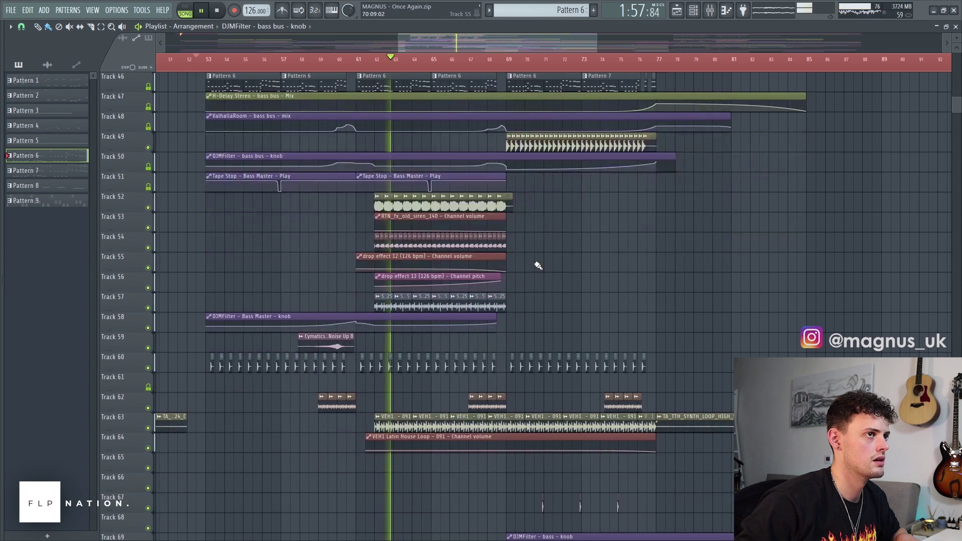
{"action": "scroll", "coordinate": [537, 266], "scroll_direction": "up", "scroll_amount": 4}
{"action": "mouse_move", "coordinate": [533, 271]}
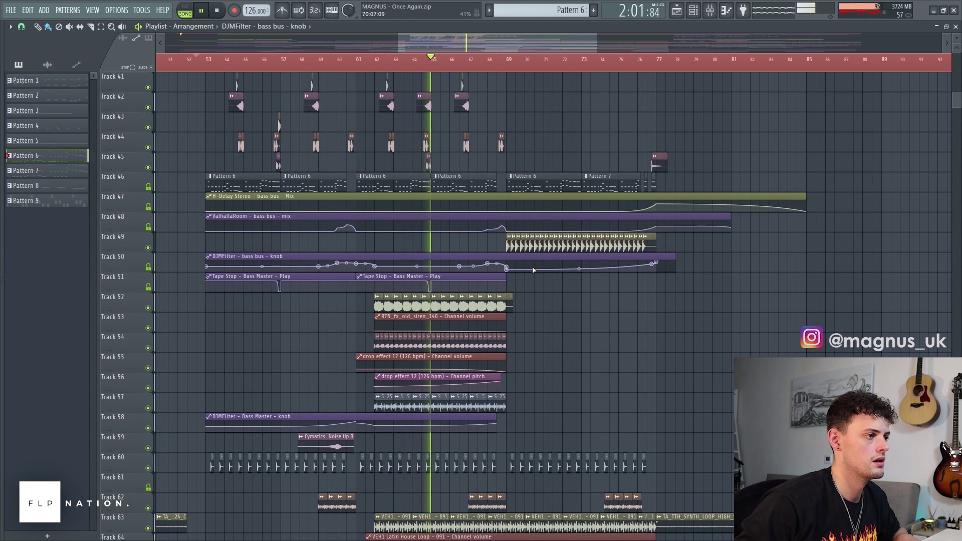
{"action": "scroll", "coordinate": [532, 273], "scroll_direction": "up", "scroll_amount": 5}
{"action": "scroll", "coordinate": [533, 258], "scroll_direction": "down", "scroll_amount": 12}
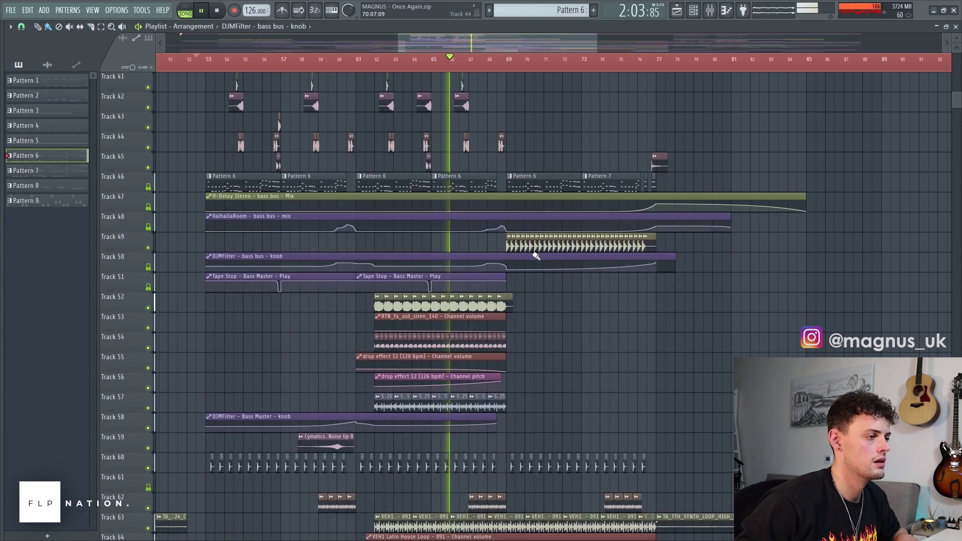
{"action": "scroll", "coordinate": [533, 258], "scroll_direction": "down", "scroll_amount": 4}
{"action": "scroll", "coordinate": [536, 271], "scroll_direction": "down", "scroll_amount": 6}
{"action": "scroll", "coordinate": [541, 279], "scroll_direction": "down", "scroll_amount": 6}
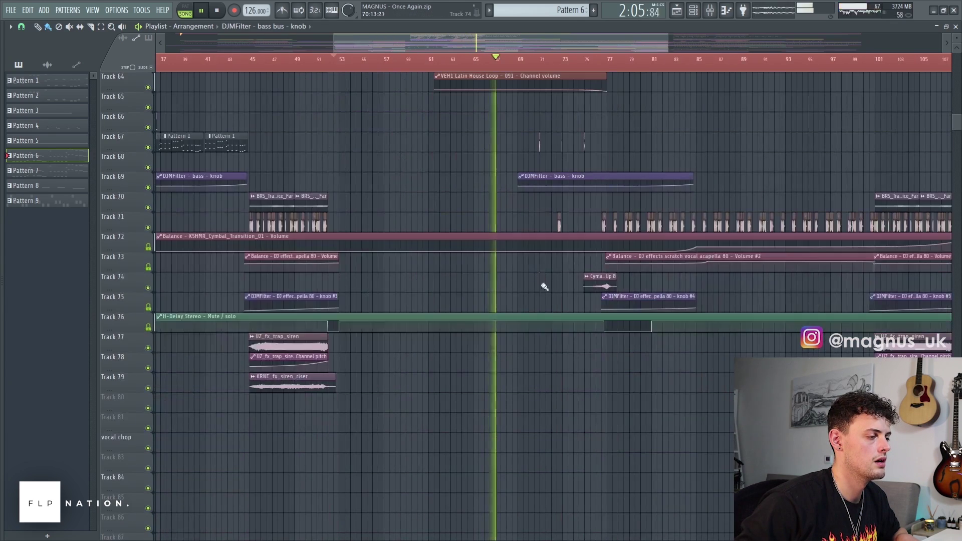
{"action": "scroll", "coordinate": [543, 305], "scroll_direction": "up", "scroll_amount": 3}
{"action": "scroll", "coordinate": [546, 313], "scroll_direction": "up", "scroll_amount": 7}
{"action": "scroll", "coordinate": [547, 315], "scroll_direction": "up", "scroll_amount": 12}
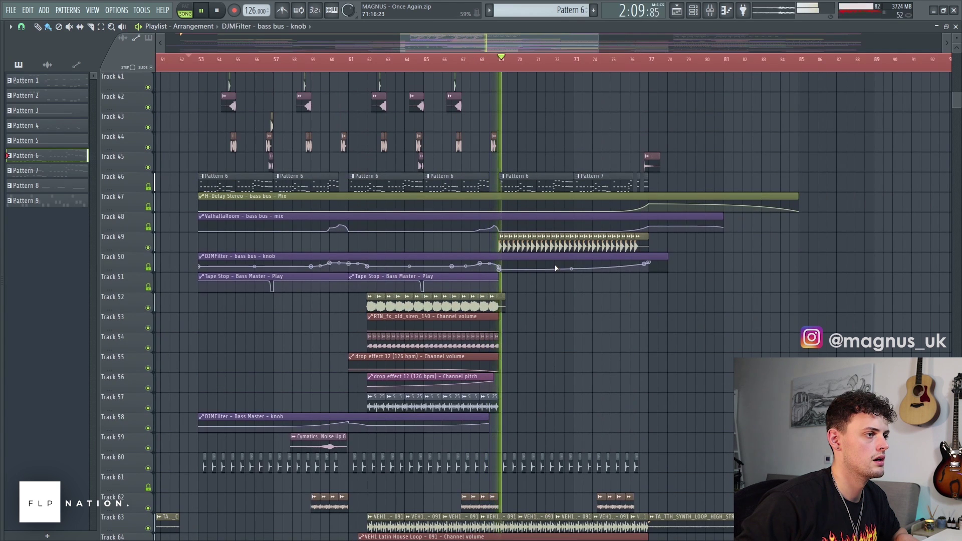
- Follow the playback from bar 69 to about bar 77, examining the drum, percussion, effect and bass tracks throughout the playlist
{"action": "left_click_drag", "start_coordinate": [548, 41], "coordinate": [591, 47]}
{"action": "scroll", "coordinate": [498, 243], "scroll_direction": "down", "scroll_amount": 5}
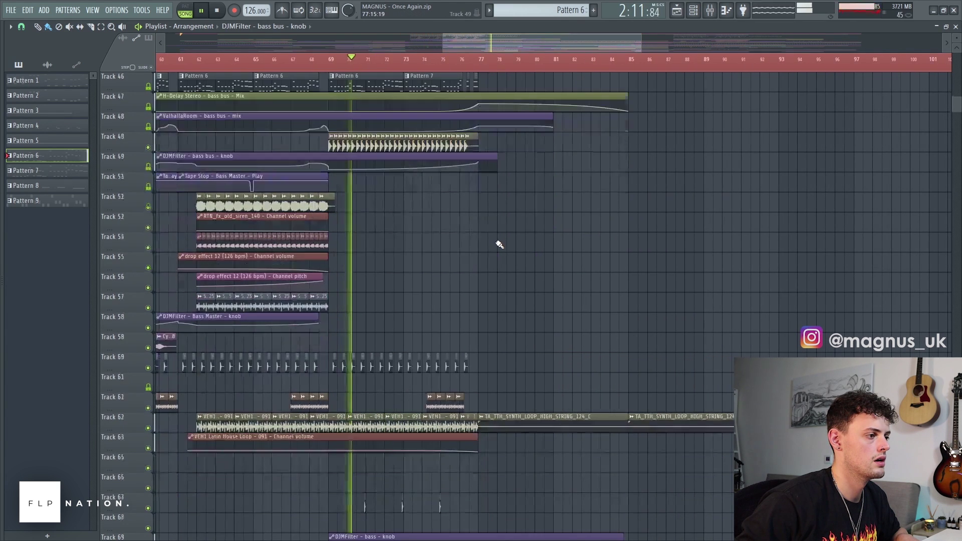
{"action": "scroll", "coordinate": [500, 244], "scroll_direction": "down", "scroll_amount": 1}
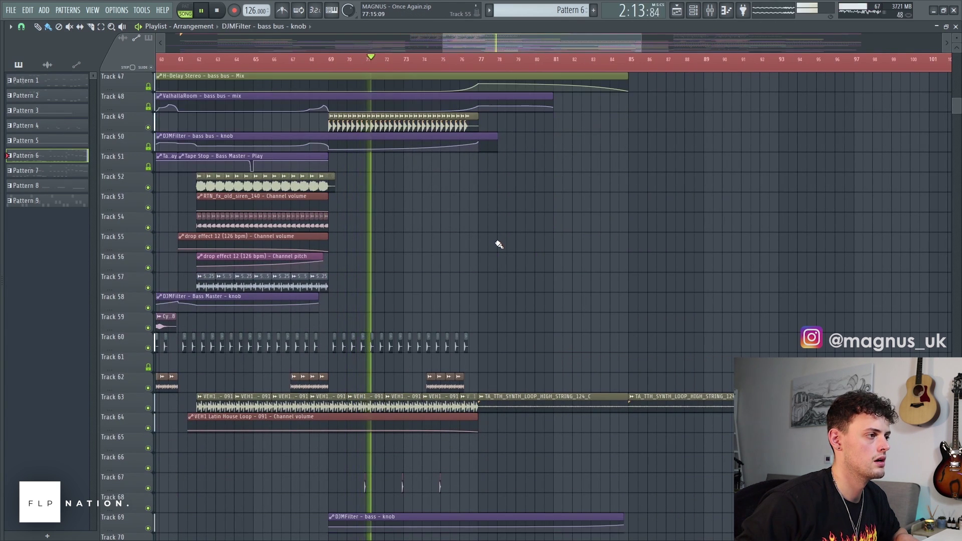
{"action": "scroll", "coordinate": [499, 244], "scroll_direction": "up", "scroll_amount": 12}
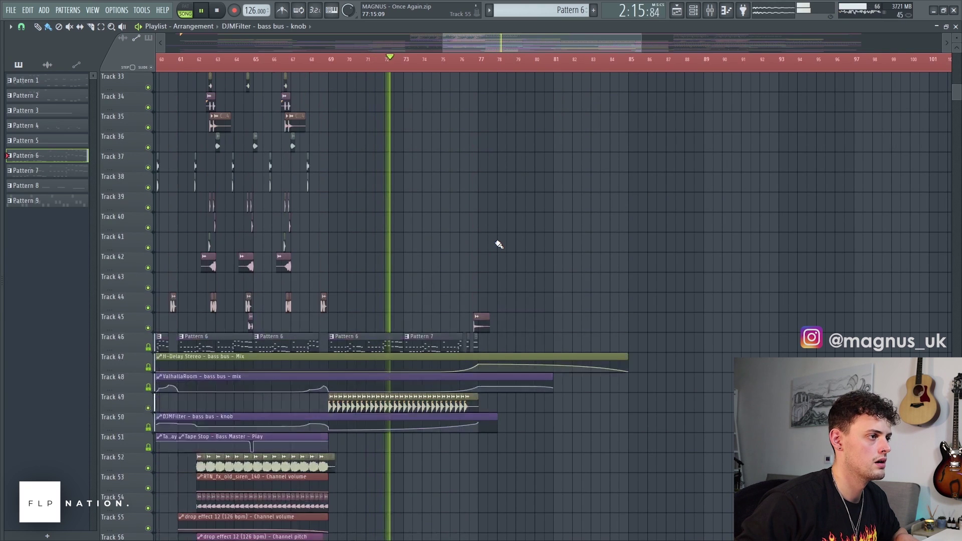
{"action": "scroll", "coordinate": [499, 245], "scroll_direction": "up", "scroll_amount": 7}
{"action": "scroll", "coordinate": [499, 245], "scroll_direction": "up", "scroll_amount": 18}
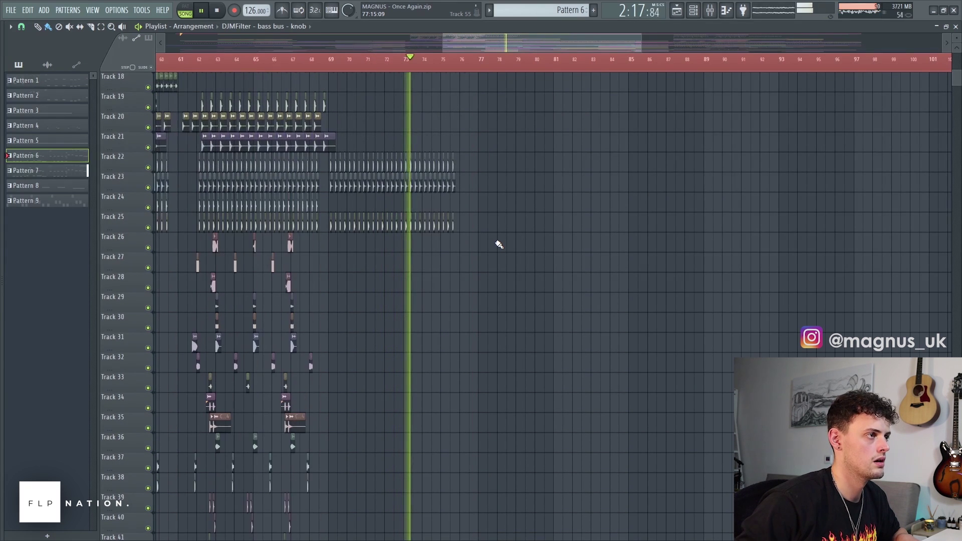
{"action": "scroll", "coordinate": [499, 244], "scroll_direction": "up", "scroll_amount": 3}
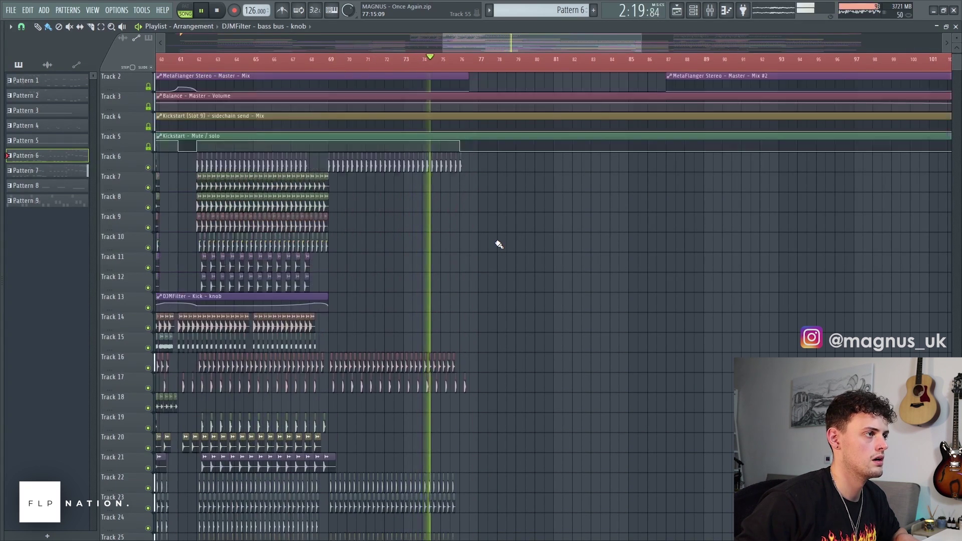
{"action": "scroll", "coordinate": [493, 227], "scroll_direction": "down", "scroll_amount": 20}
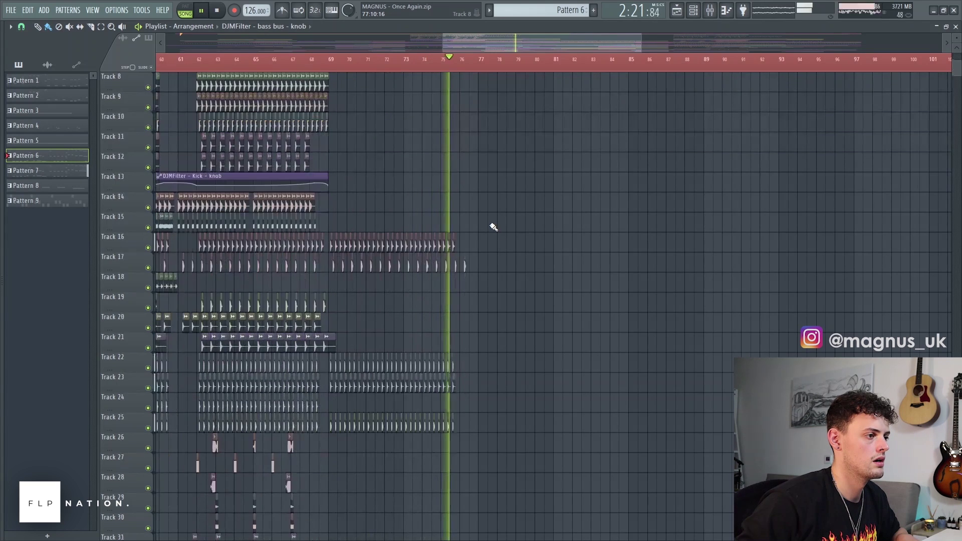
{"action": "scroll", "coordinate": [493, 226], "scroll_direction": "down", "scroll_amount": 10}
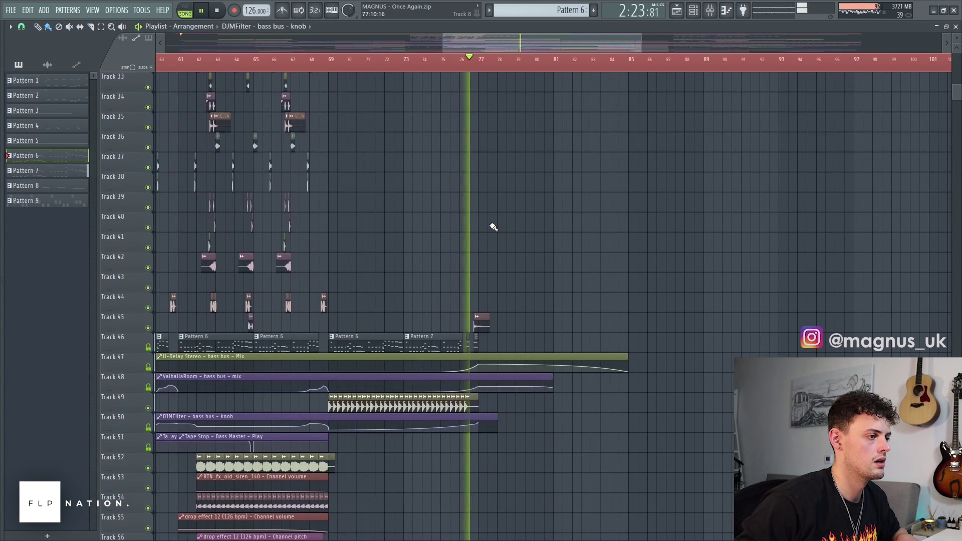
{"action": "left_click_drag", "start_coordinate": [479, 52], "coordinate": [411, 45]}
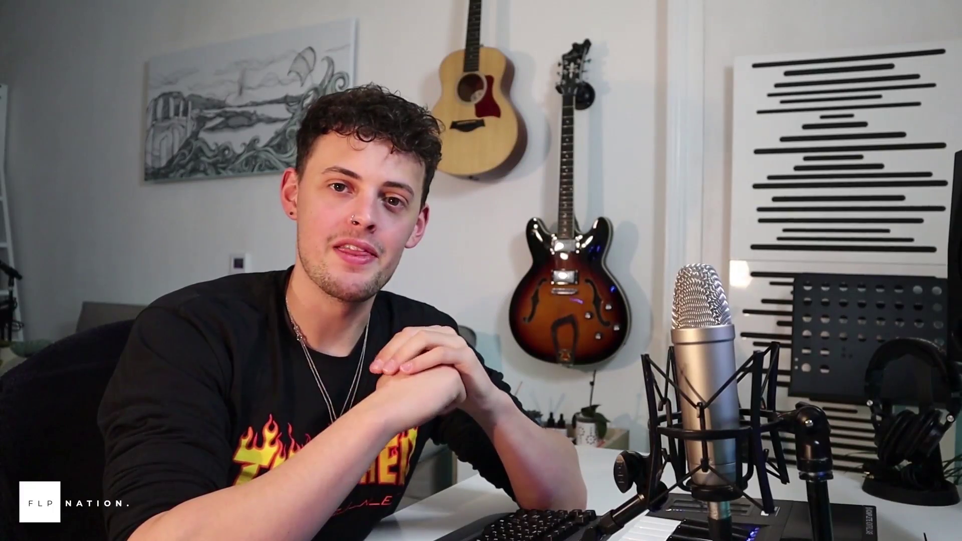